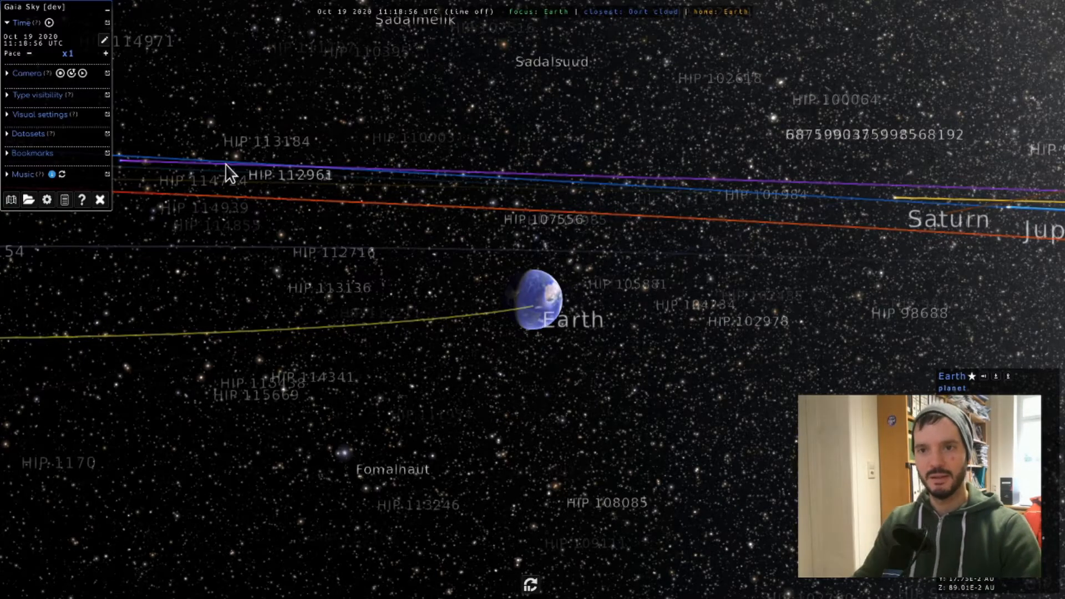
Enable x2 UI scaling (HiDPI) in the interface settings and save the preferences.
{"action": "key", "text": "F7"}
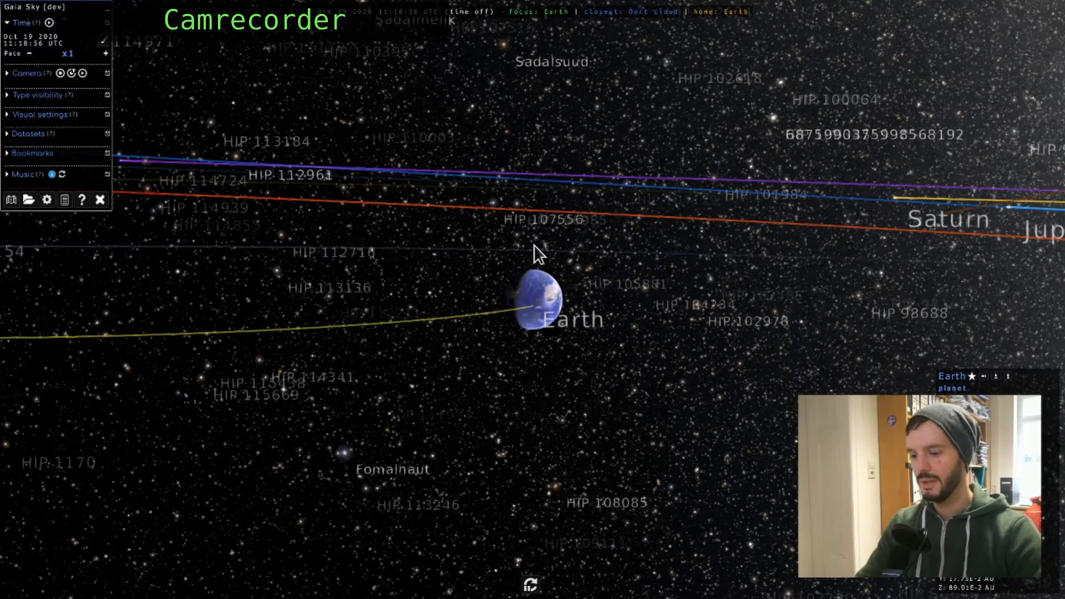
{"action": "key", "text": "p"}
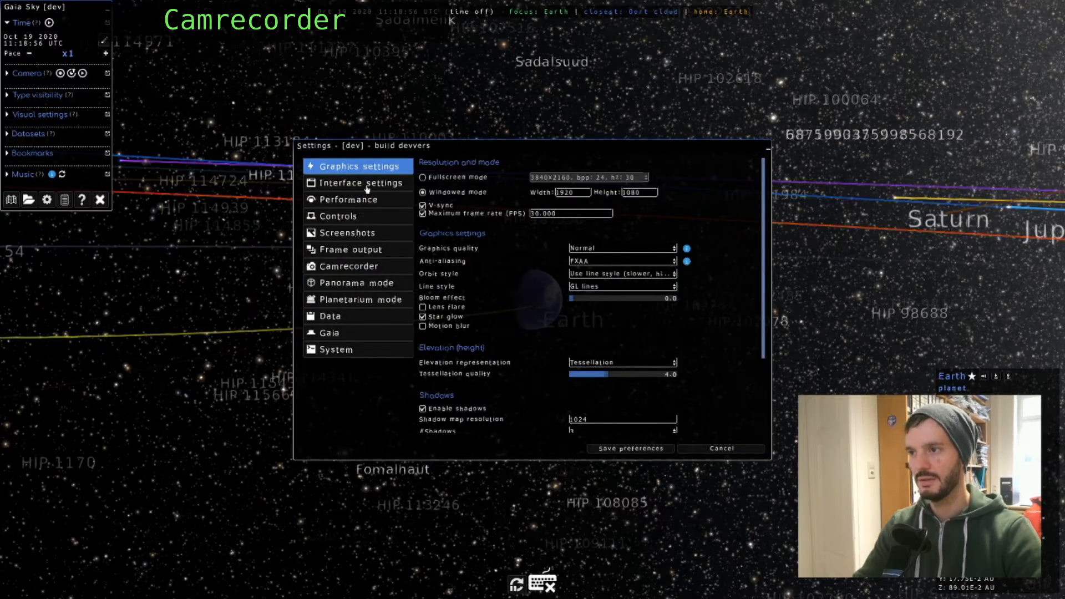
{"action": "left_click", "coordinate": [367, 187]}
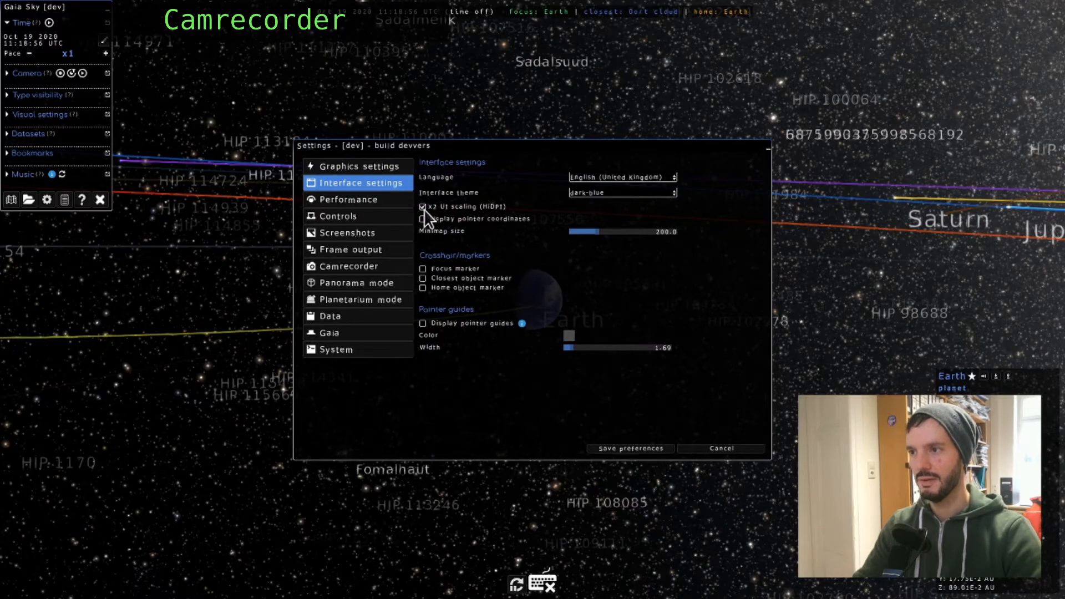
{"action": "left_click", "coordinate": [624, 449]}
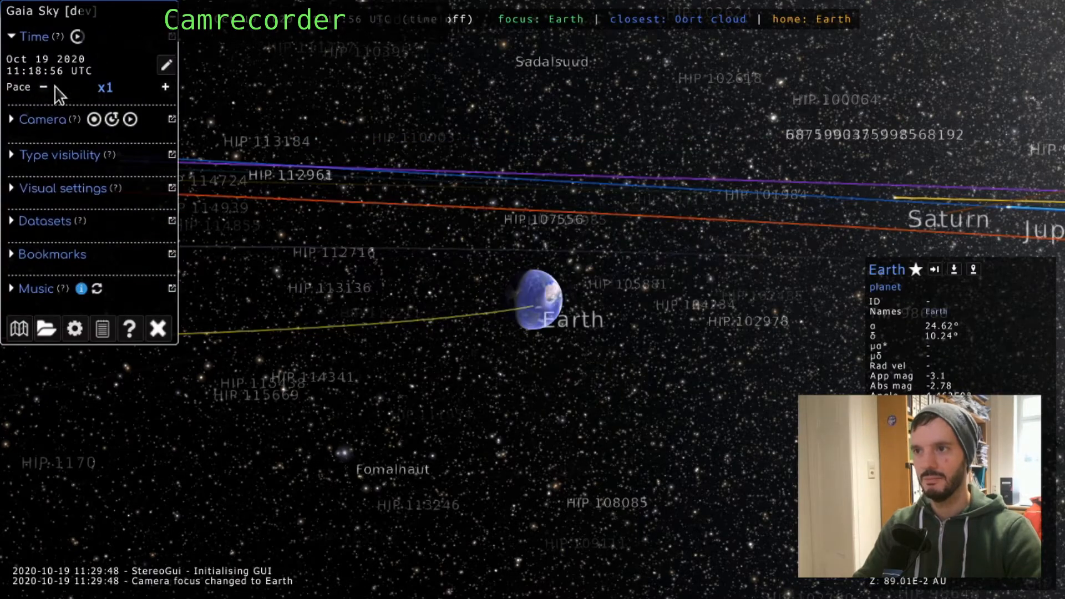
Expand the camera controls, collapse the time controls, rotate the view around Earth and start recording the camera path.
{"action": "left_click", "coordinate": [13, 120]}
{"action": "left_click", "coordinate": [11, 37]}
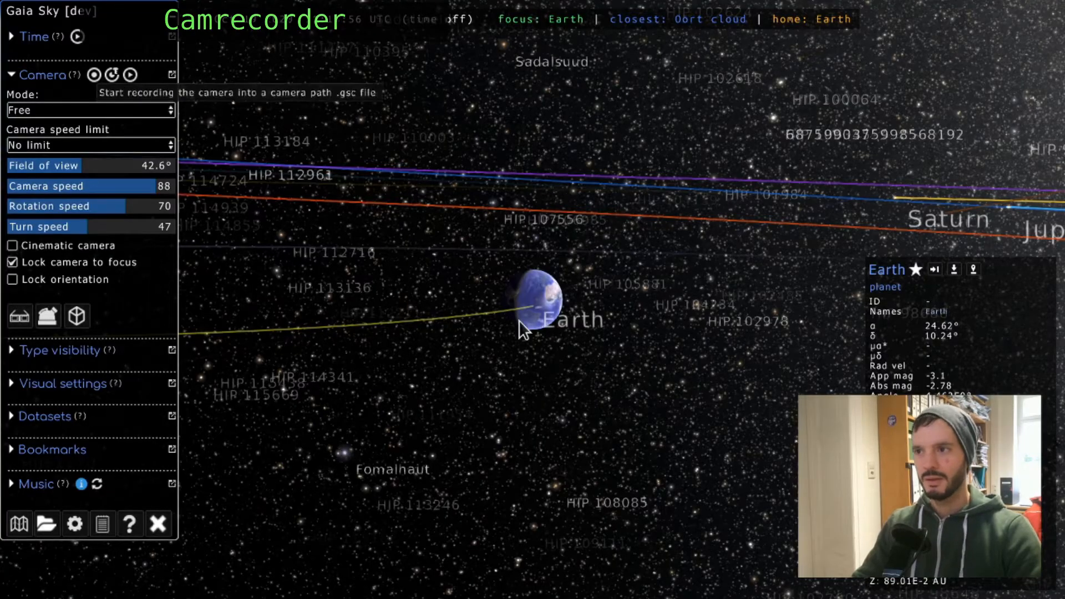
{"action": "left_click_drag", "start_coordinate": [520, 328], "coordinate": [551, 264]}
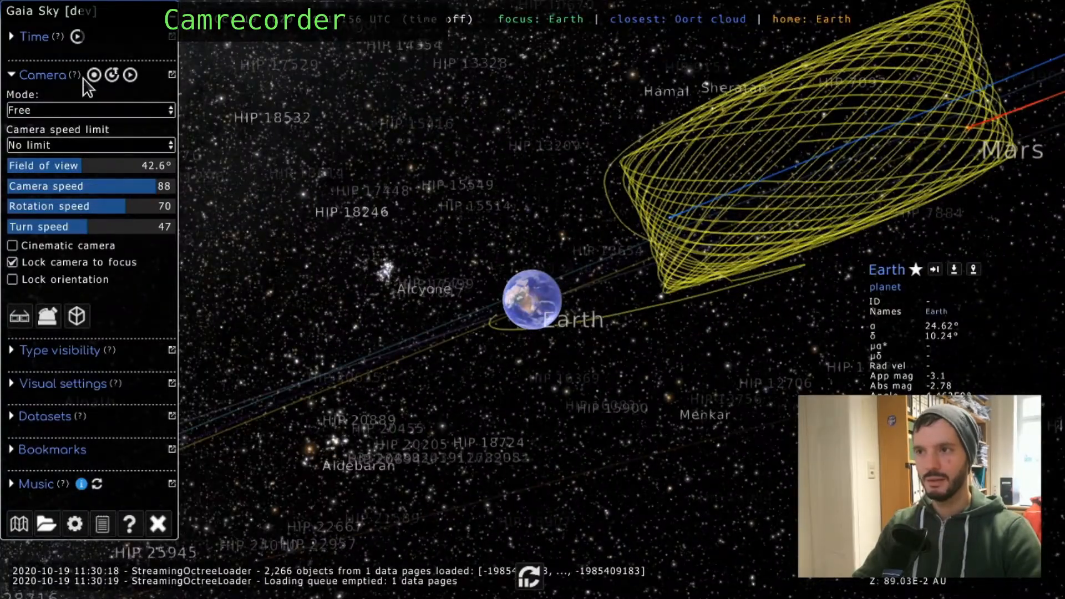
{"action": "left_click", "coordinate": [94, 75]}
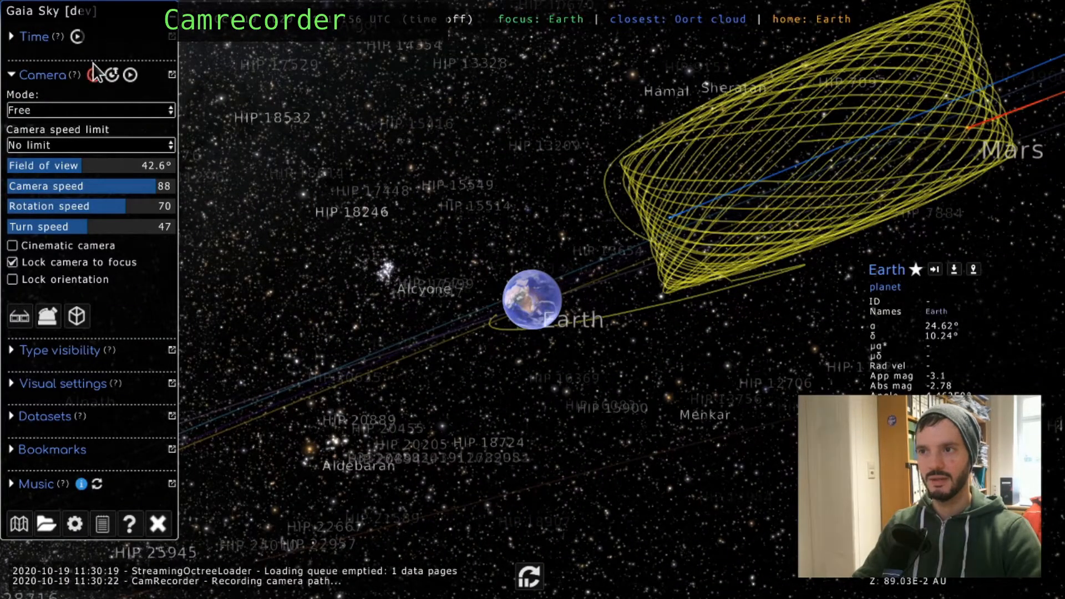
Fly the recorded camera around and away from Earth until the Sun and the inner planet orbits are in view.
{"action": "left_click_drag", "start_coordinate": [424, 222], "coordinate": [551, 281]}
{"action": "scroll", "coordinate": [533, 228], "scroll_direction": "down", "scroll_amount": 10}
{"action": "scroll", "coordinate": [668, 250], "scroll_direction": "down", "scroll_amount": 8}
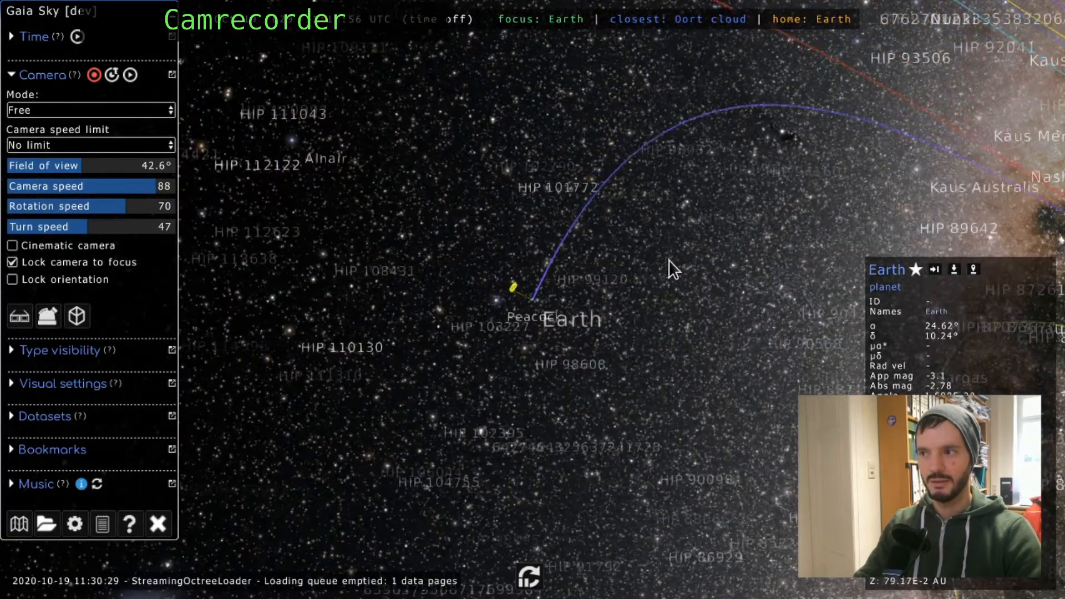
{"action": "left_click_drag", "start_coordinate": [668, 260], "coordinate": [558, 259]}
{"action": "scroll", "coordinate": [559, 256], "scroll_direction": "down", "scroll_amount": 10}
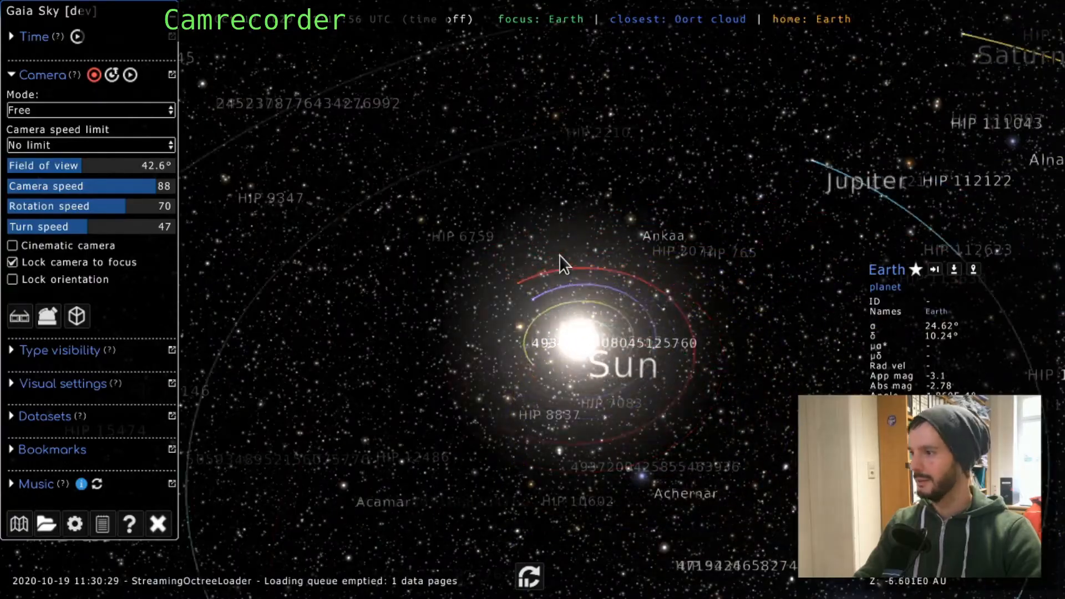
{"action": "left_click_drag", "start_coordinate": [640, 286], "coordinate": [481, 325]}
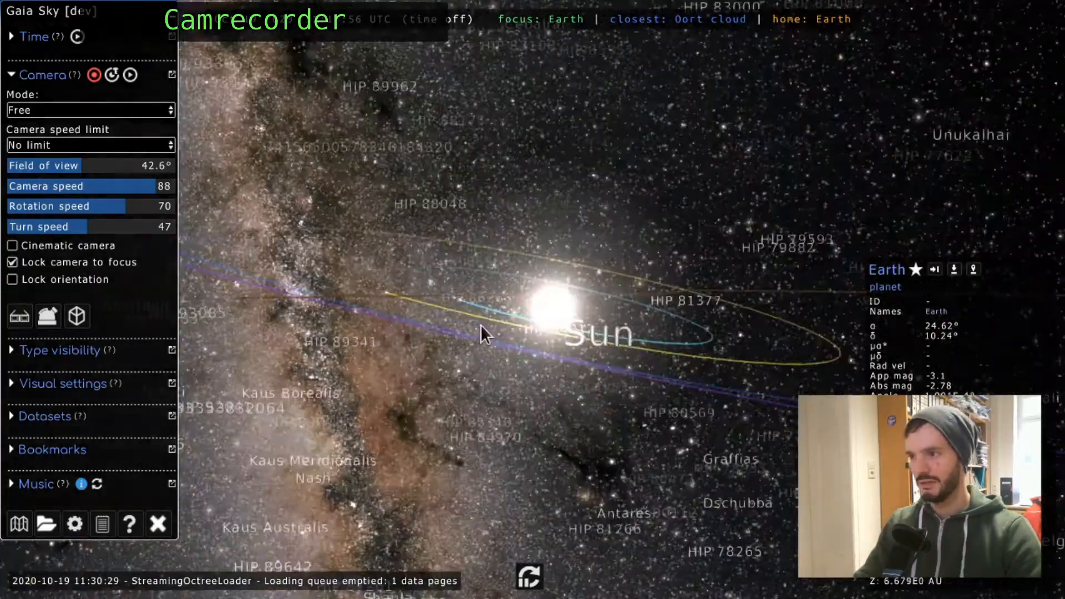
Move the camera out beyond the Oort cloud, bring it back towards the Sun and stop the camera path recording.
{"action": "left_click_drag", "start_coordinate": [535, 294], "coordinate": [523, 324]}
{"action": "scroll", "coordinate": [525, 324], "scroll_direction": "down", "scroll_amount": 8}
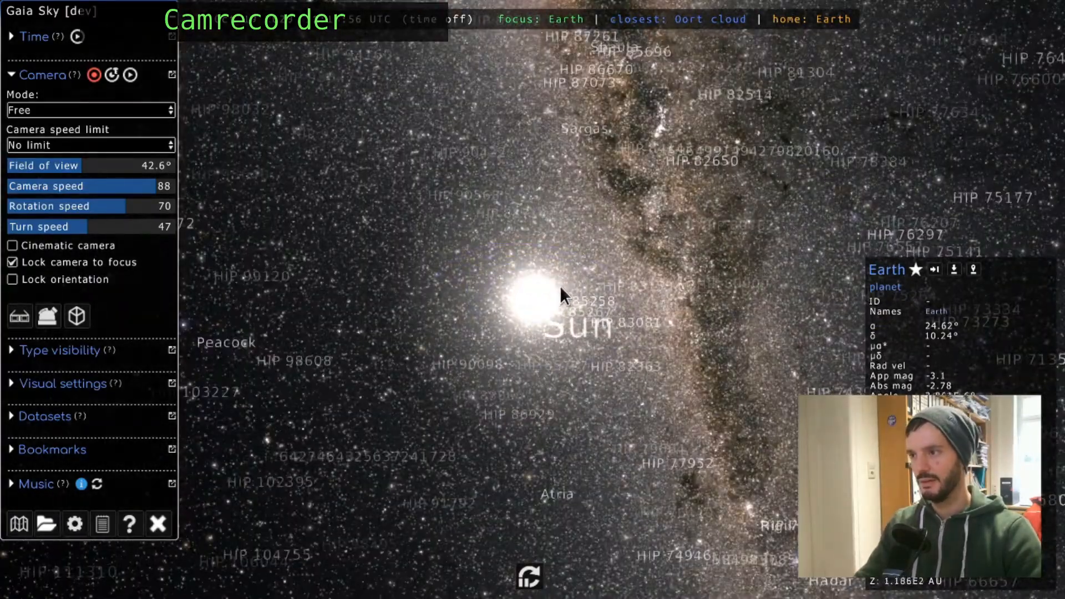
{"action": "scroll", "coordinate": [560, 266], "scroll_direction": "down", "scroll_amount": 10}
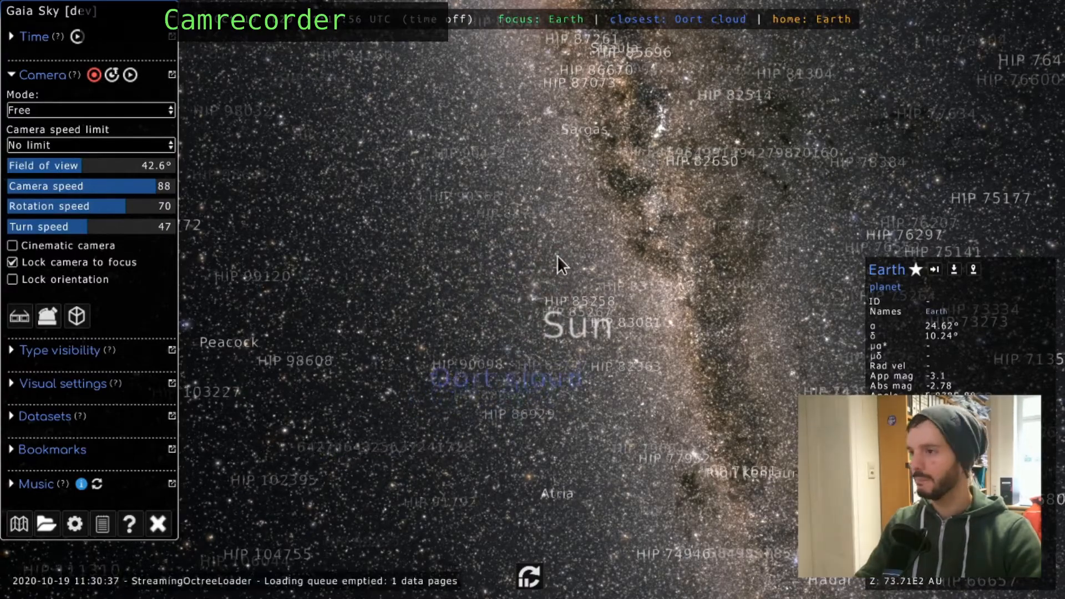
{"action": "left_click_drag", "start_coordinate": [511, 278], "coordinate": [589, 345]}
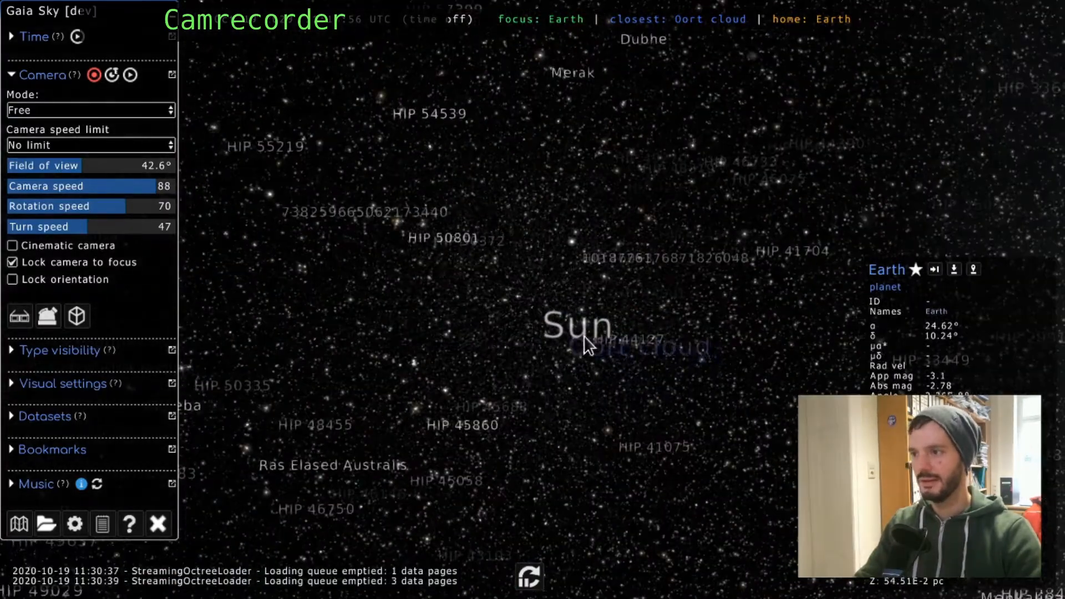
{"action": "scroll", "coordinate": [584, 326], "scroll_direction": "down", "scroll_amount": 5}
{"action": "scroll", "coordinate": [585, 325], "scroll_direction": "up", "scroll_amount": 8}
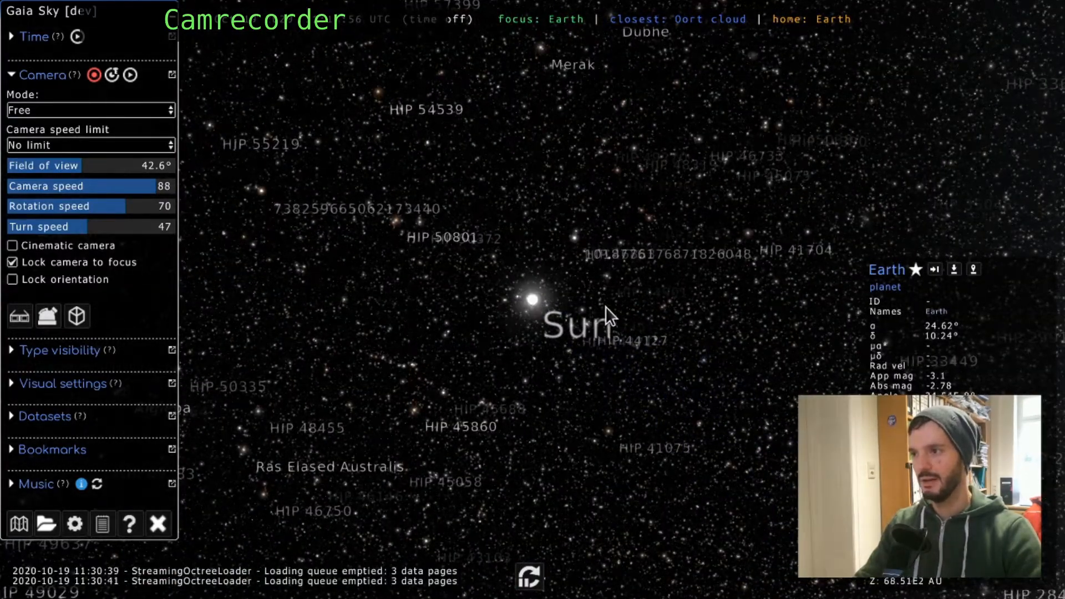
{"action": "left_click", "coordinate": [94, 76]}
Check the system log for the location and name of the recorded camera path file.
{"action": "left_click_drag", "start_coordinate": [511, 138], "coordinate": [374, 155]}
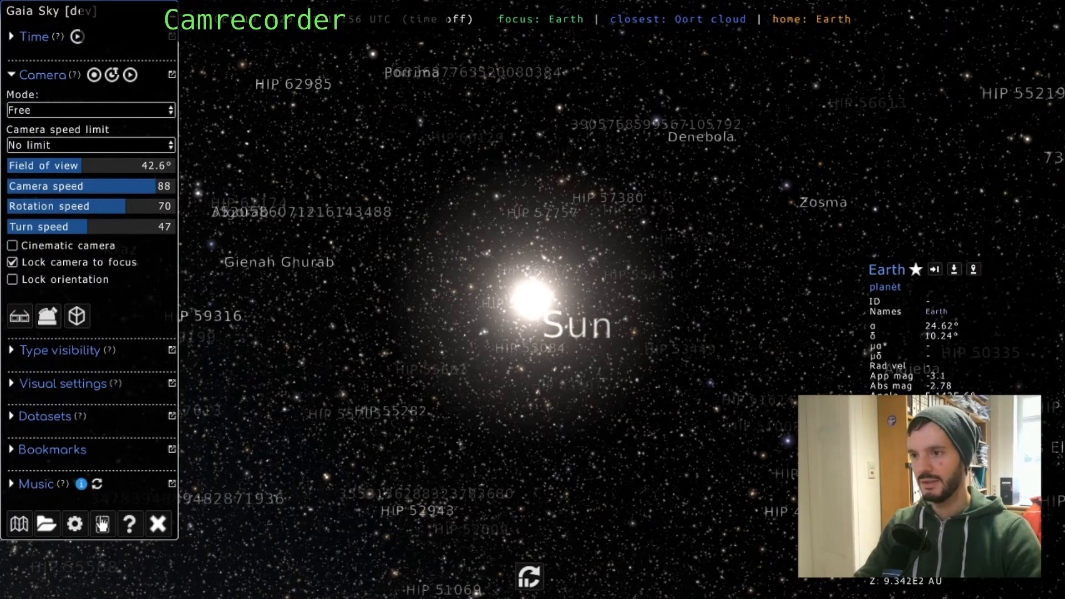
{"action": "left_click", "coordinate": [102, 523]}
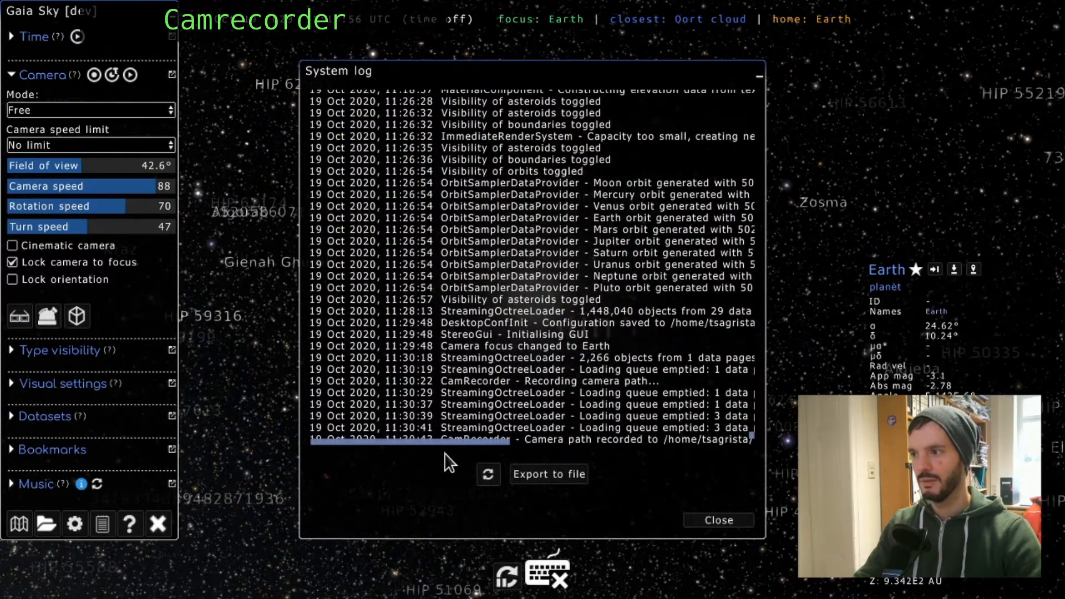
{"action": "left_click_drag", "start_coordinate": [465, 444], "coordinate": [648, 445]}
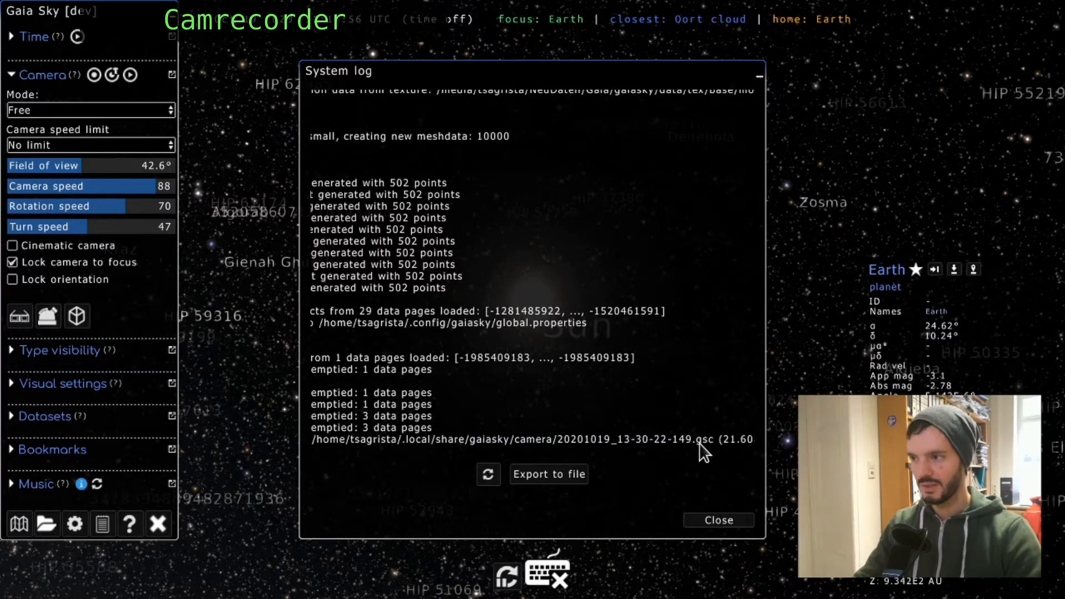
{"action": "left_click", "coordinate": [719, 522]}
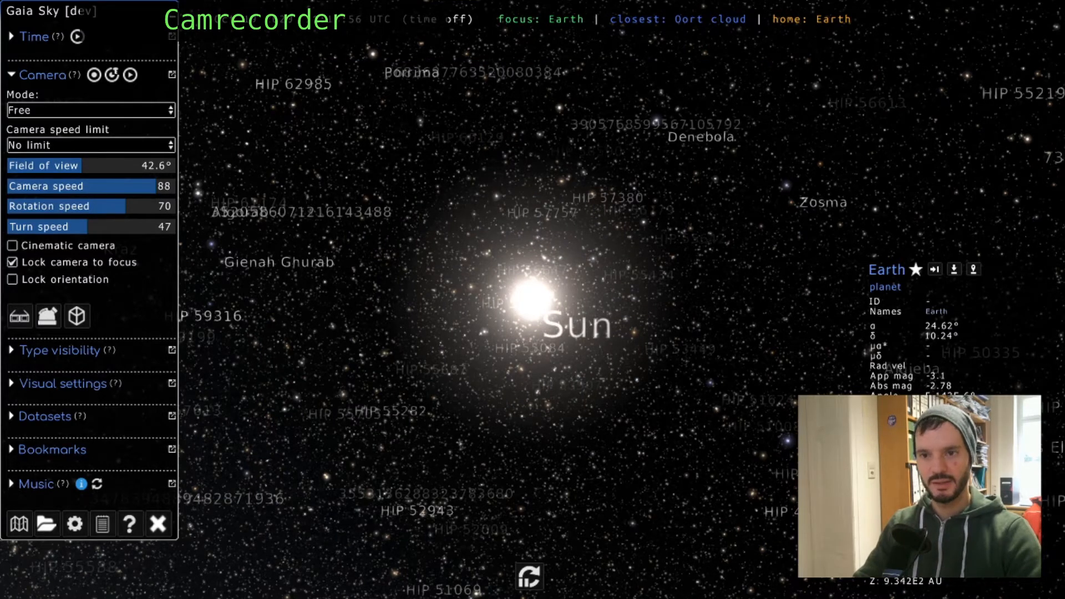
Play back the recorded camera path file 20201019_13-30-22-149.gsc.
{"action": "left_click", "coordinate": [130, 76]}
{"action": "left_click", "coordinate": [327, 154]}
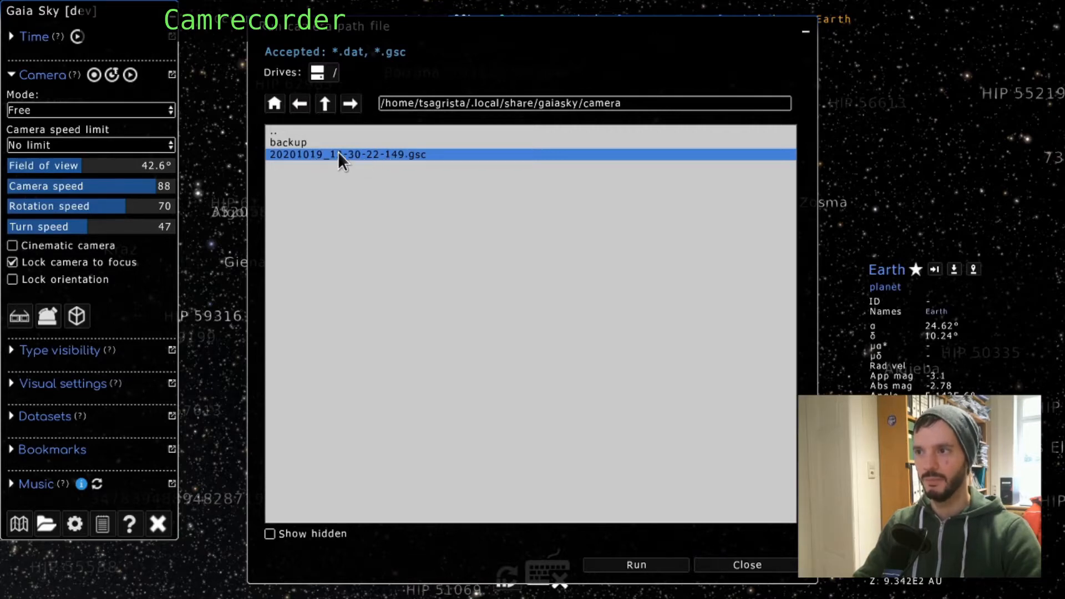
{"action": "left_click", "coordinate": [638, 566]}
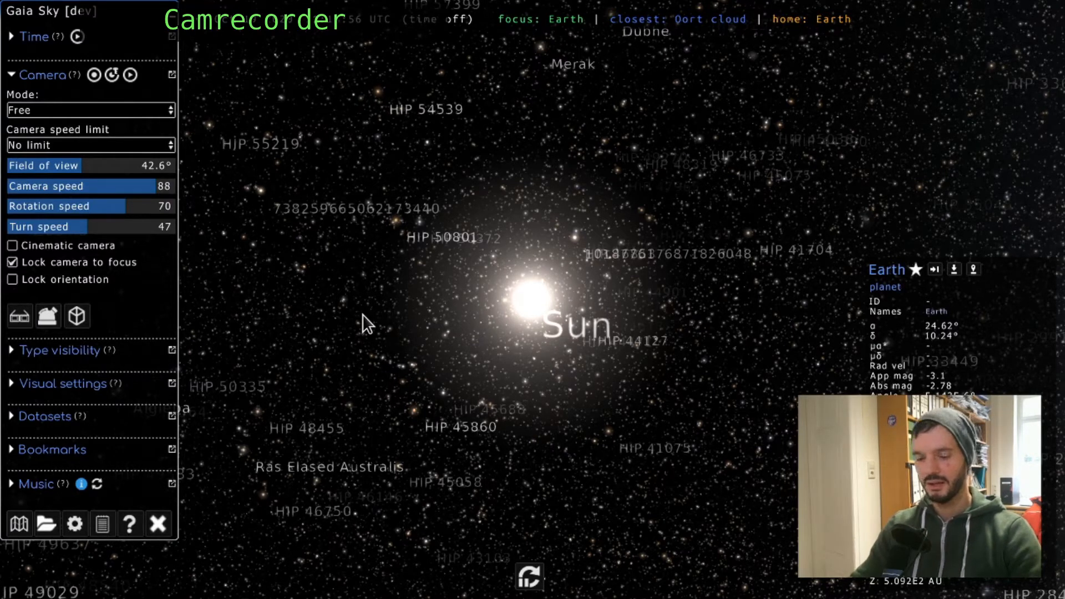
Display the on-screen debug information and review the resolution, frame rate and other graphics settings.
{"action": "key", "text": "ctrl+d"}
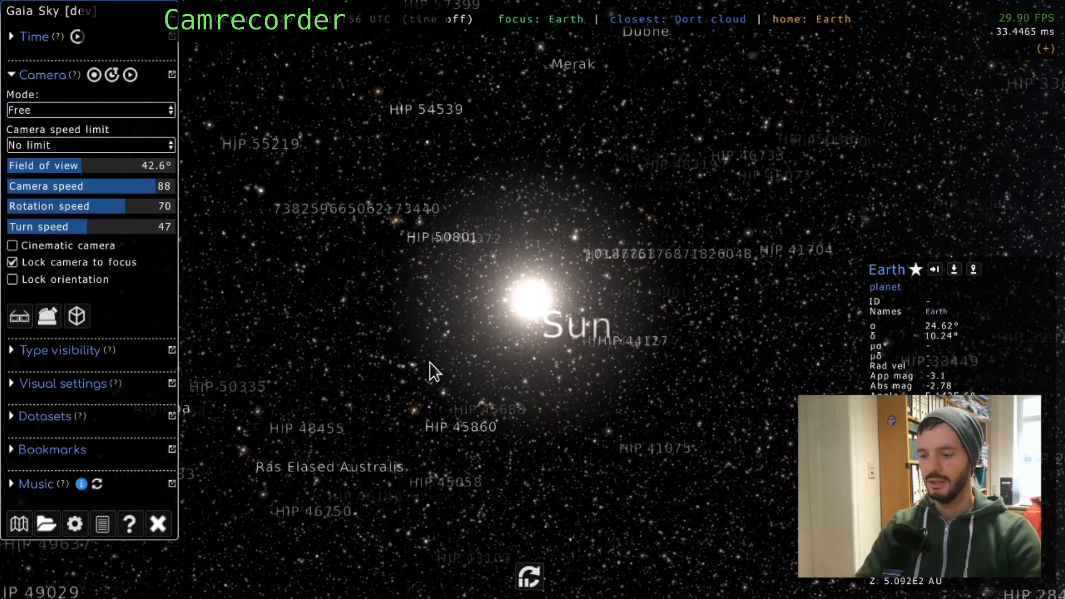
{"action": "key", "text": "p"}
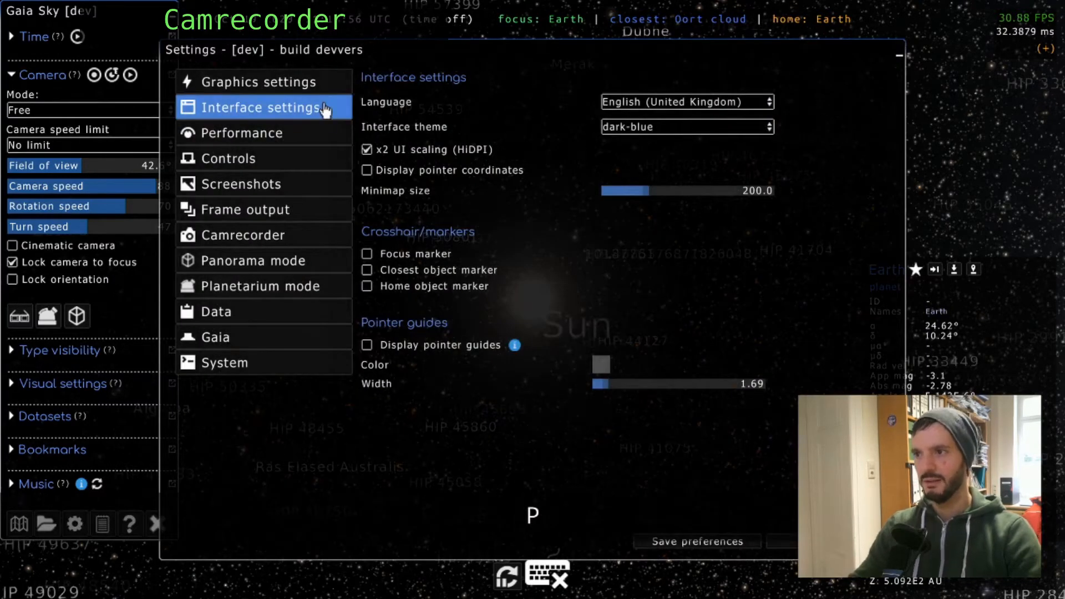
{"action": "left_click", "coordinate": [325, 84]}
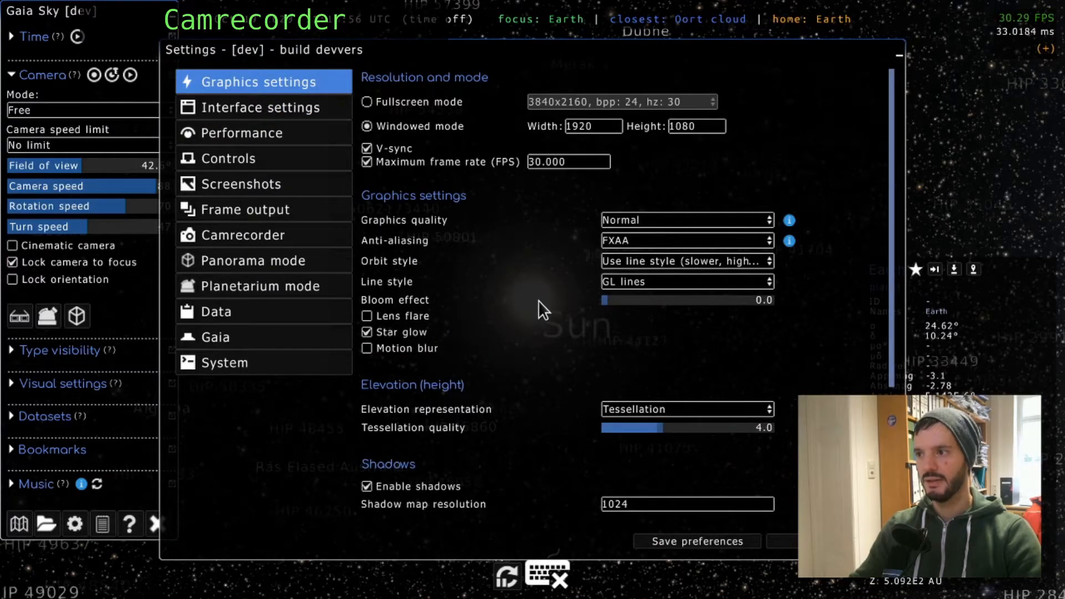
{"action": "scroll", "coordinate": [543, 310], "scroll_direction": "down", "scroll_amount": 5}
{"action": "scroll", "coordinate": [538, 278], "scroll_direction": "up", "scroll_amount": 3}
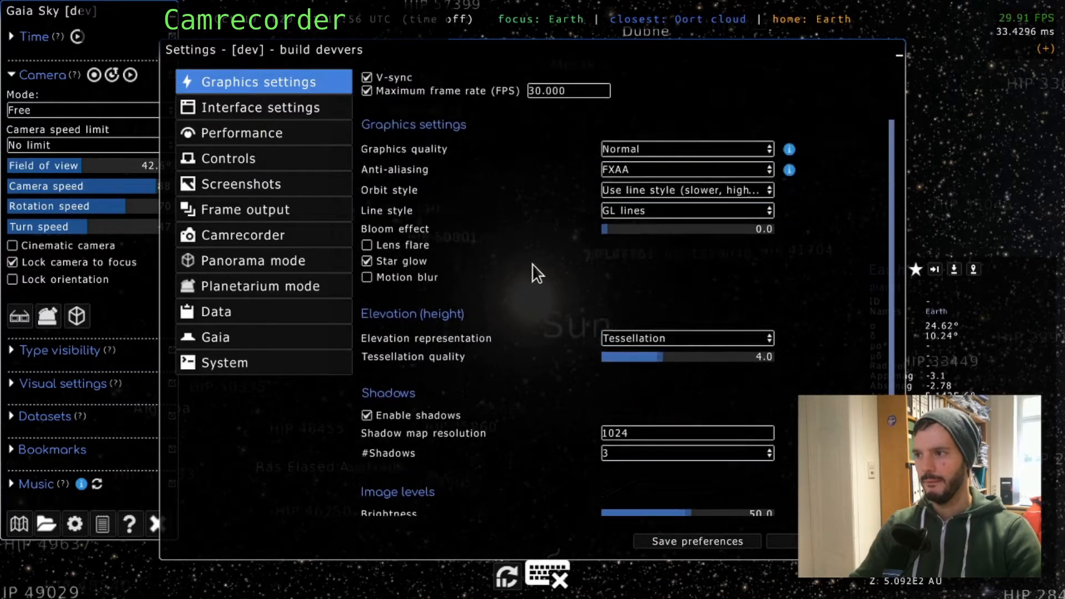
{"action": "scroll", "coordinate": [535, 272], "scroll_direction": "up", "scroll_amount": 2}
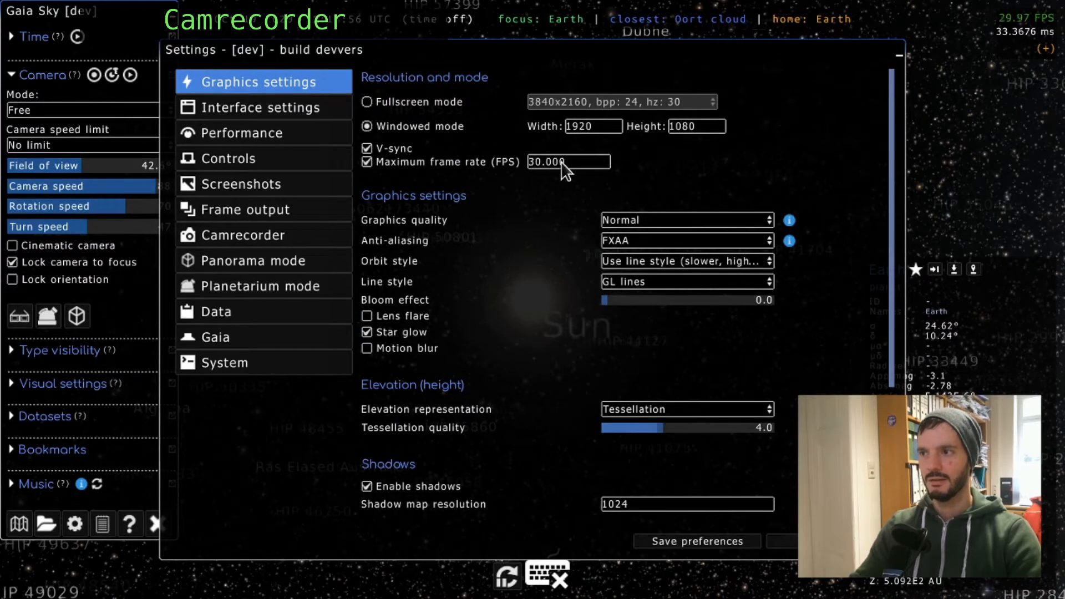
Turn off V-sync and the maximum frame rate limit, save the preferences and rotate the view to observe the frame rate.
{"action": "left_click_drag", "start_coordinate": [577, 169], "coordinate": [528, 164]}
{"action": "left_click", "coordinate": [580, 170]}
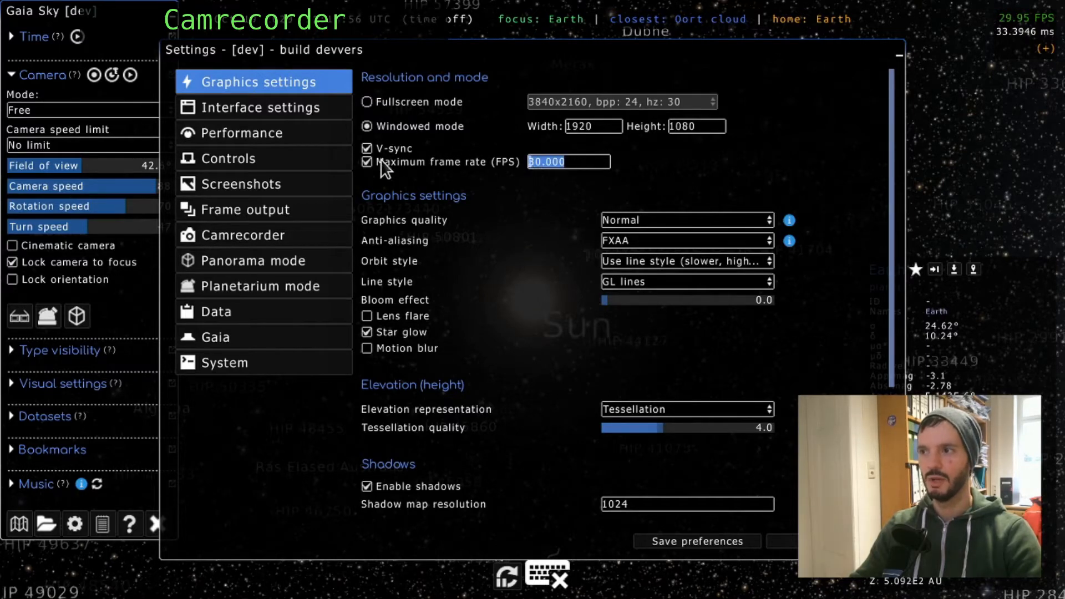
{"action": "left_click", "coordinate": [367, 163]}
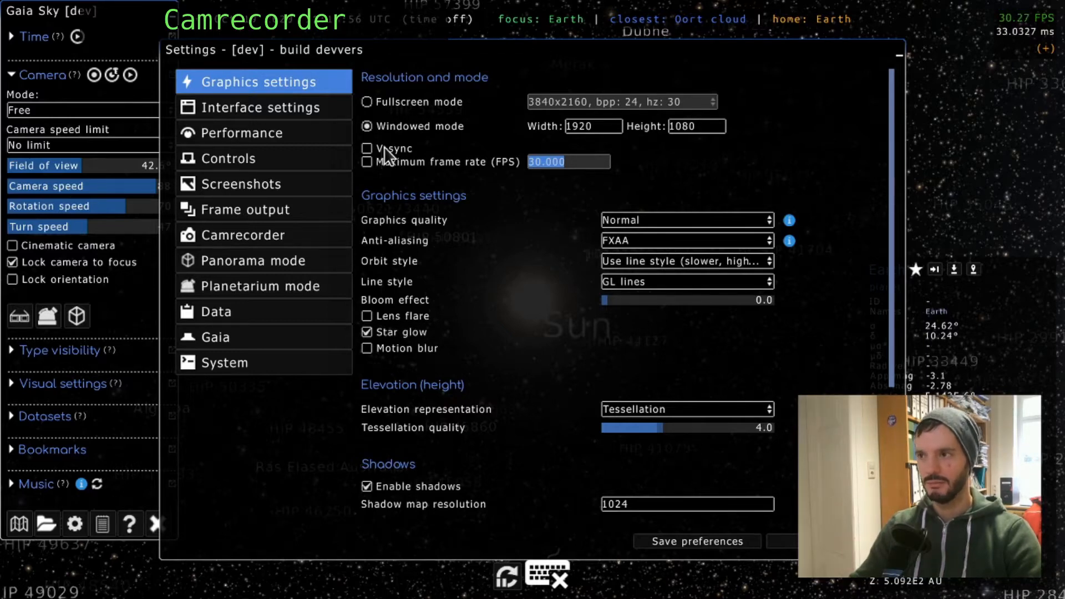
{"action": "left_click", "coordinate": [695, 543]}
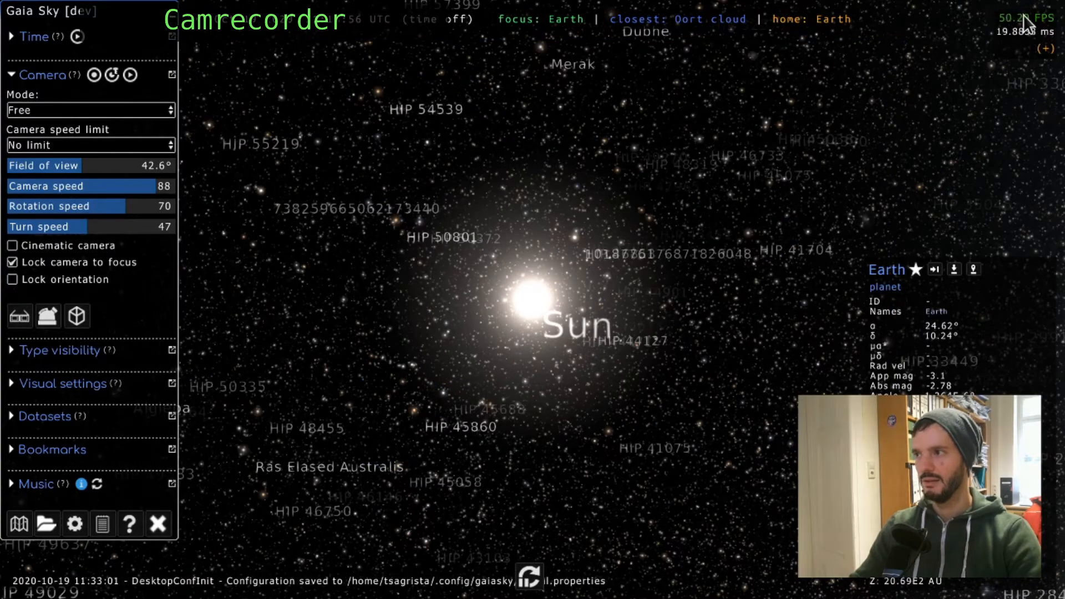
{"action": "left_click_drag", "start_coordinate": [557, 285], "coordinate": [725, 245]}
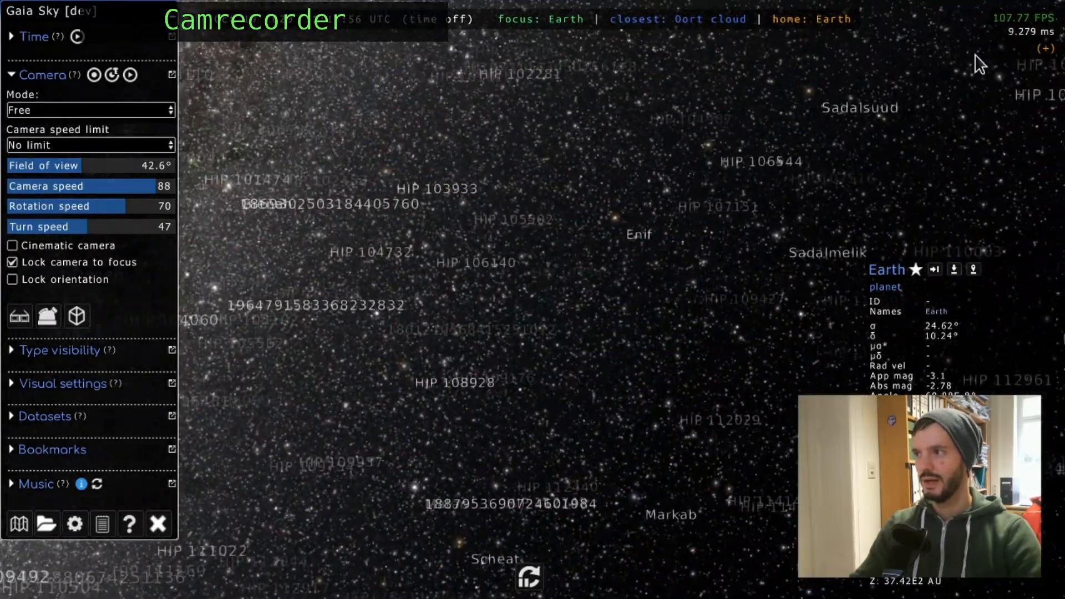
{"action": "left_click_drag", "start_coordinate": [694, 311], "coordinate": [904, 142]}
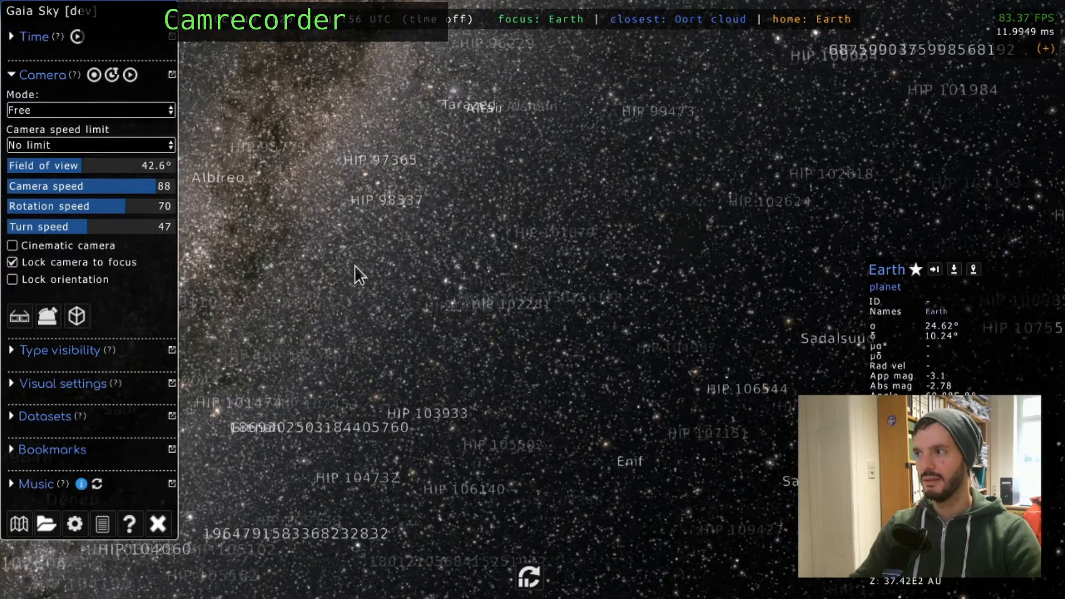
Enable V-sync and the maximum frame rate limit, set the limit to 30 FPS and save the preferences.
{"action": "key", "text": "p"}
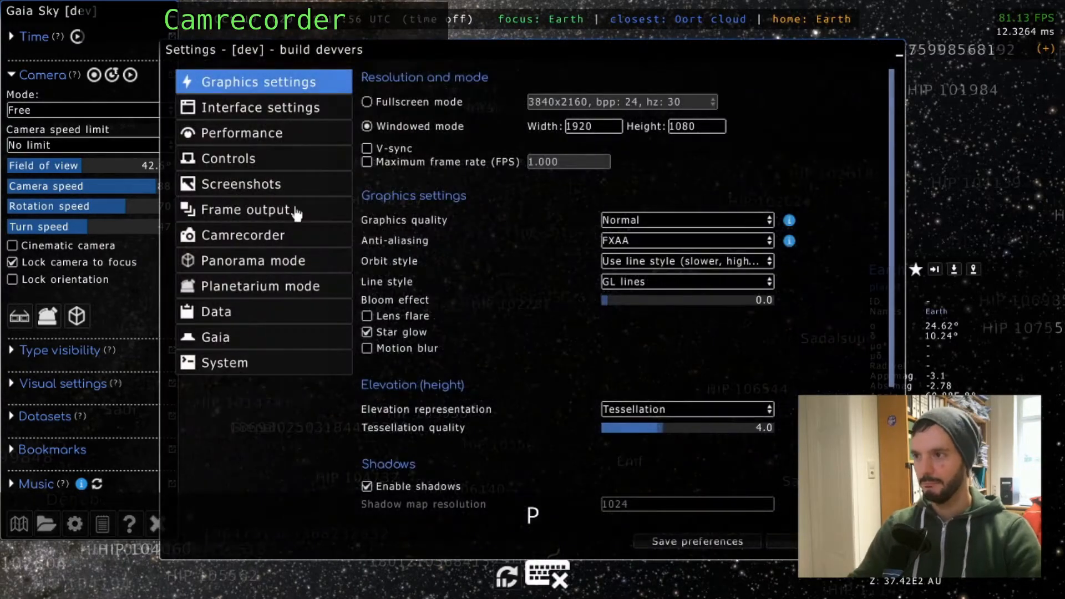
{"action": "left_click", "coordinate": [367, 149]}
{"action": "left_click", "coordinate": [367, 162]}
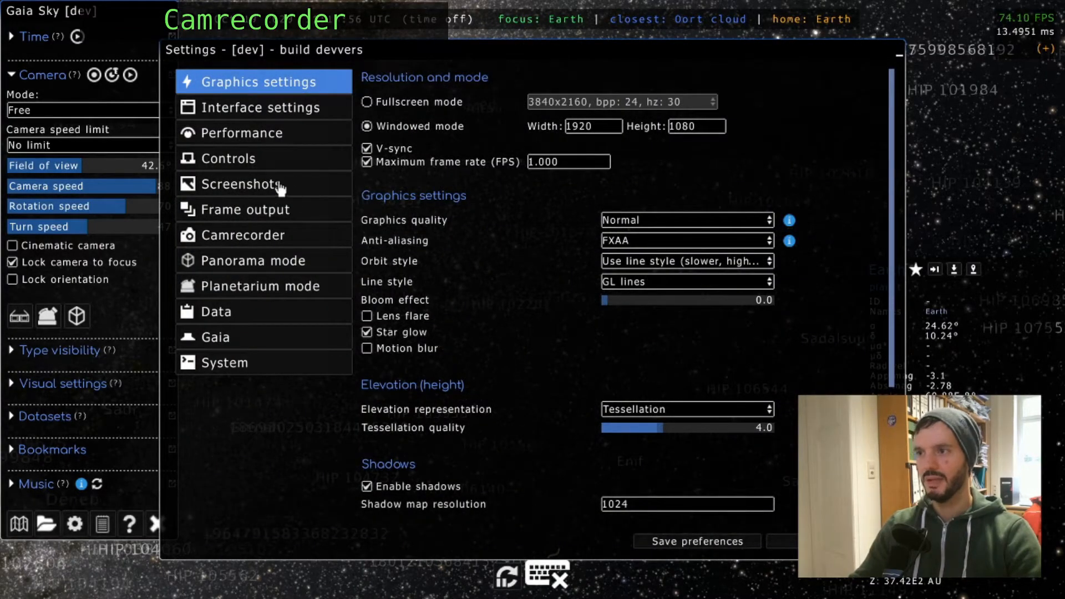
{"action": "left_click_drag", "start_coordinate": [575, 163], "coordinate": [484, 157]}
{"action": "type", "text": "30"}
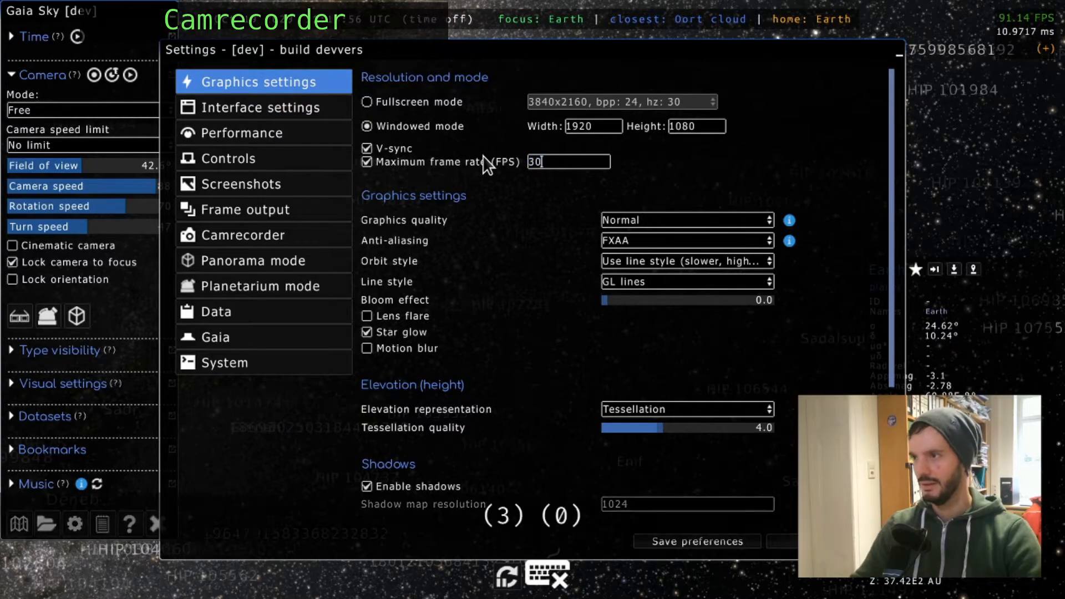
{"action": "left_click", "coordinate": [704, 548]}
Check the target FPS and automatic frame output options in the Camrecorder settings and save the preferences.
{"action": "key", "text": "p"}
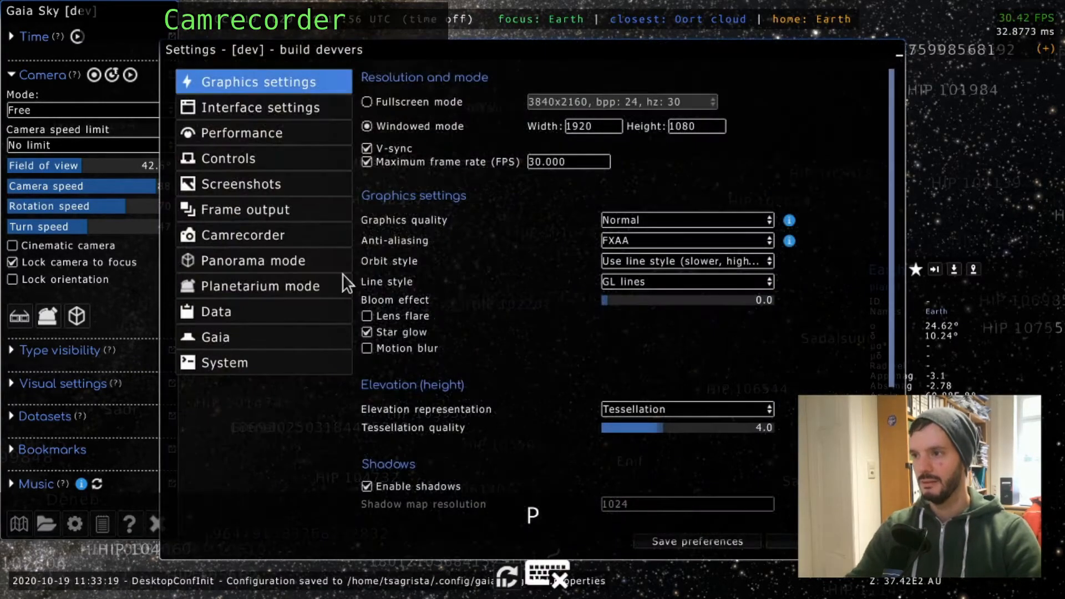
{"action": "left_click", "coordinate": [258, 237]}
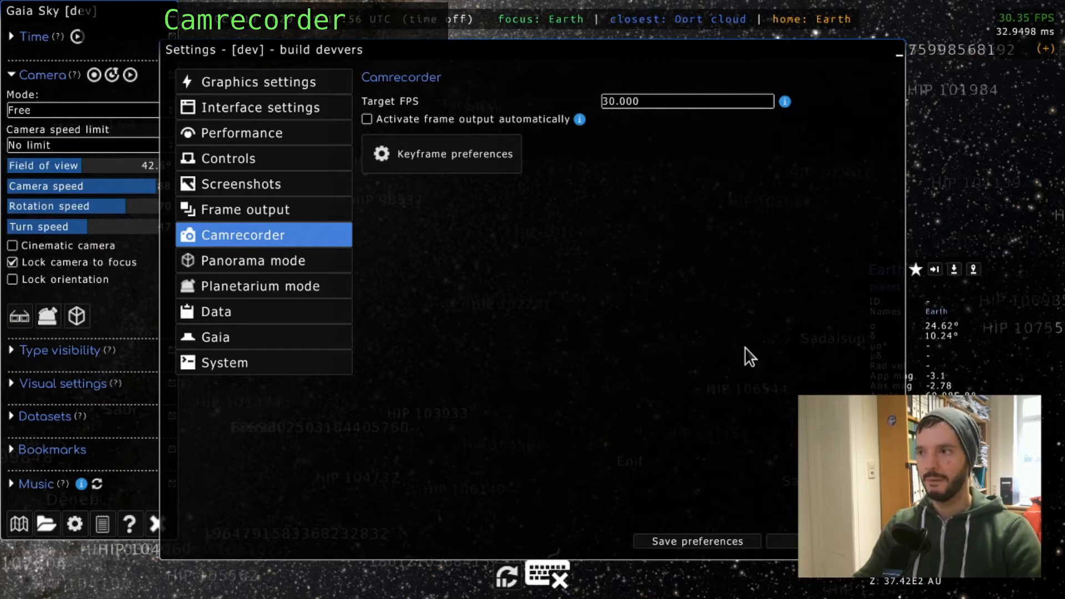
{"action": "left_click", "coordinate": [716, 540]}
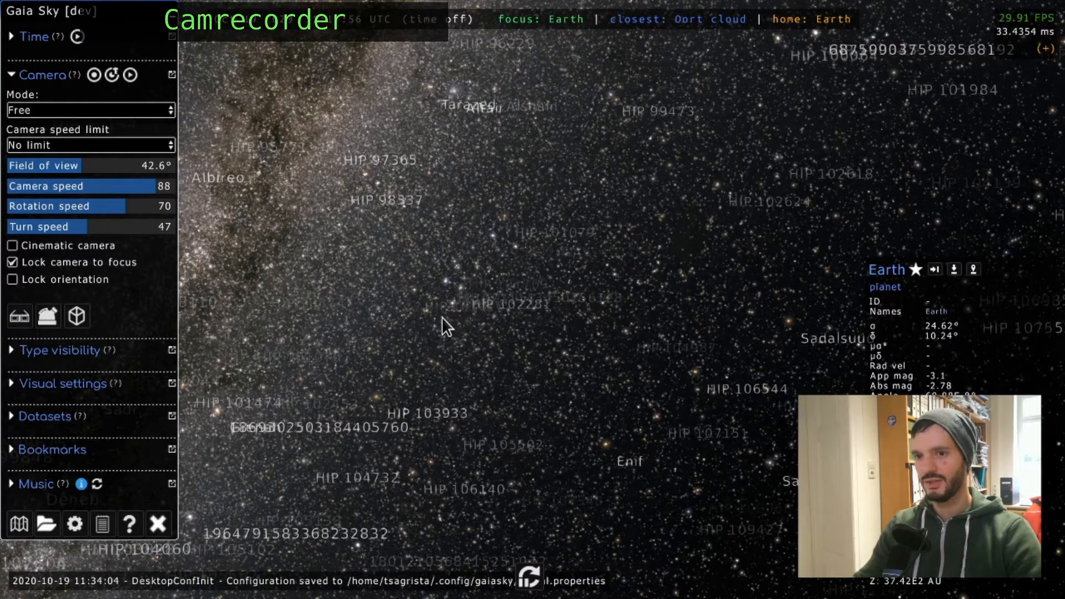
Bring the camera back to the home object, Earth, in Focus mode and start recording a new camera path.
{"action": "left_click_drag", "start_coordinate": [218, 138], "coordinate": [500, 287]}
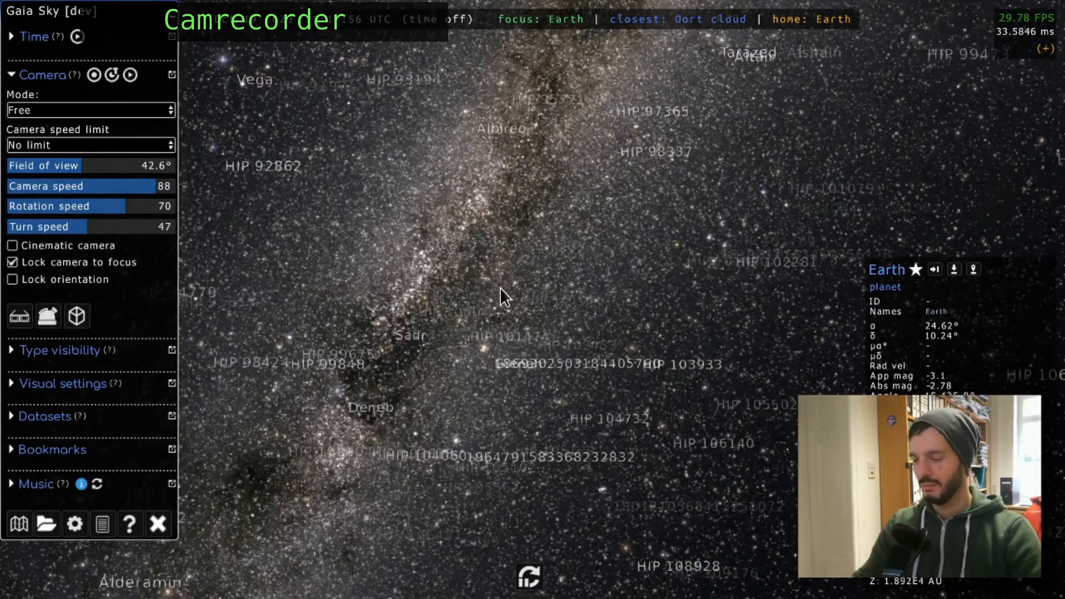
{"action": "key", "text": "Home"}
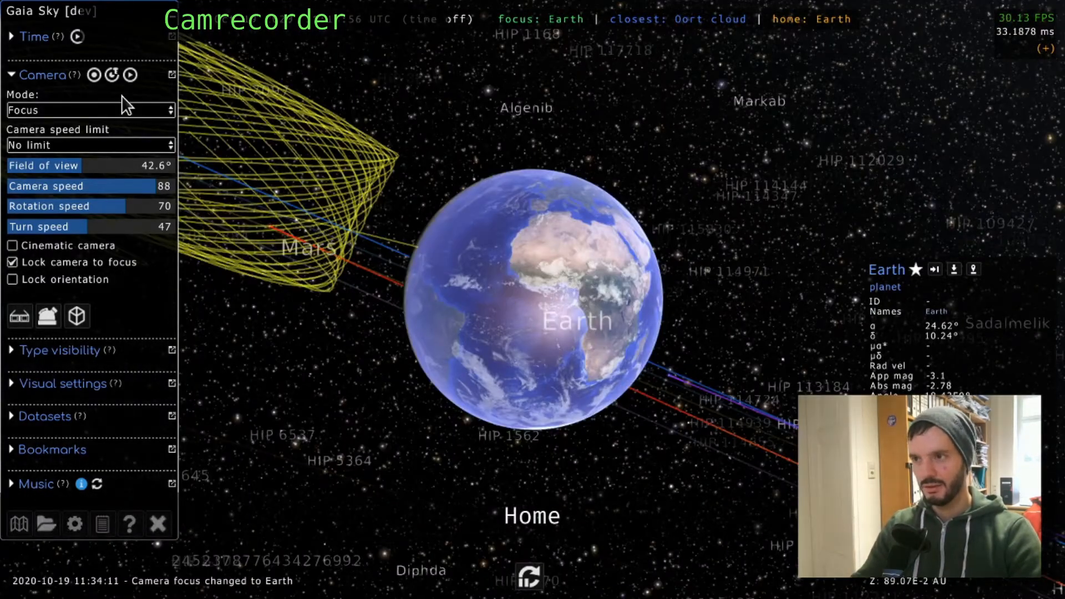
{"action": "left_click", "coordinate": [93, 77]}
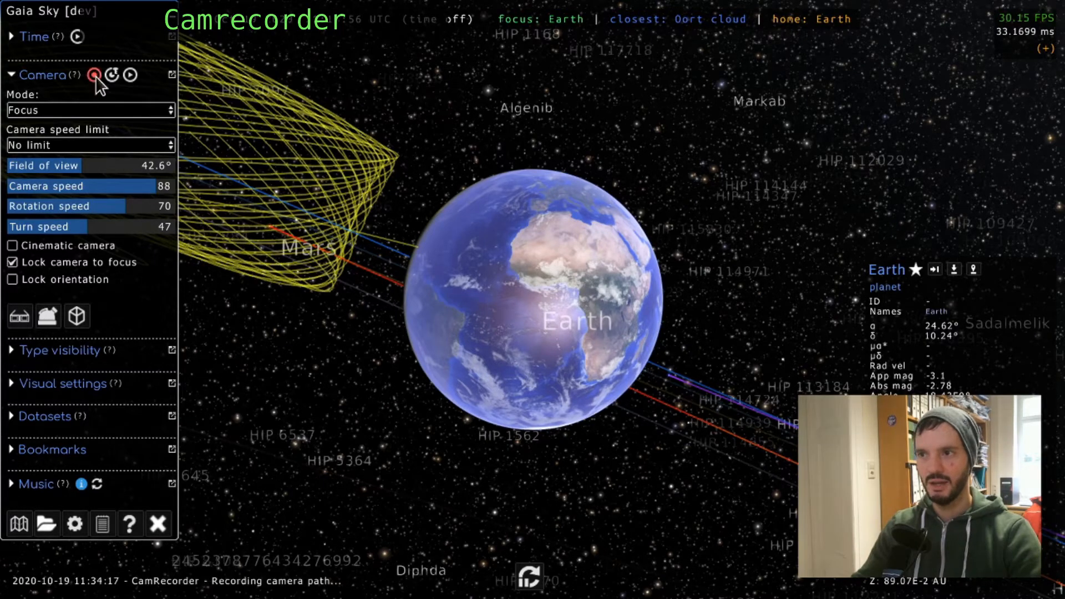
Switch the camera to Game mode, dismiss the controls overview, and move backward and strafe left around Earth.
{"action": "key", "text": "2"}
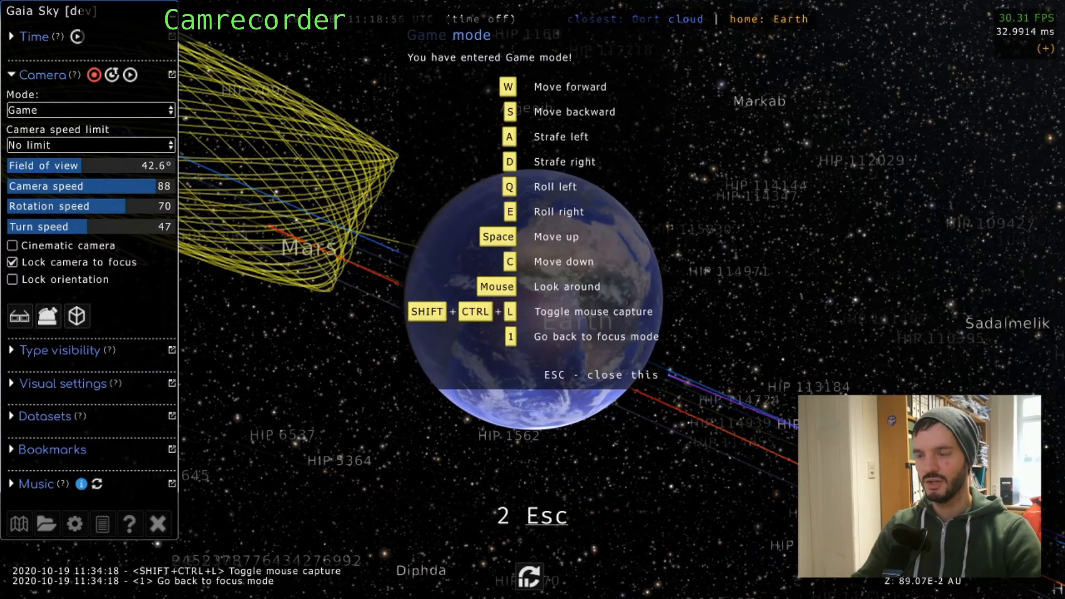
{"action": "key", "text": "s"}
{"action": "key", "text": "s"}
{"action": "key", "text": "s"}
{"action": "key", "text": "s"}
{"action": "key", "text": "s"}
{"action": "key", "text": "s"}
{"action": "key", "text": "s"}
{"action": "key", "text": "s"}
{"action": "key", "text": "s"}
{"action": "key", "text": "s"}
{"action": "key", "text": "s"}
{"action": "key", "text": "s"}
{"action": "key", "text": "a"}
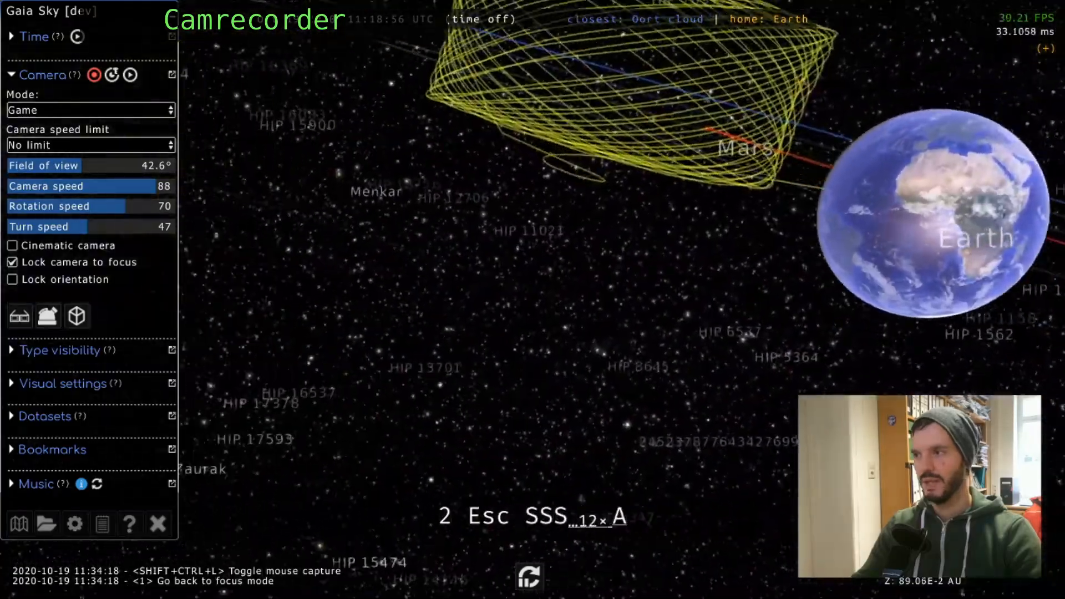
{"action": "key", "text": "a"}
{"action": "key", "text": "a"}
{"action": "key", "text": "a"}
{"action": "key", "text": "a"}
{"action": "key", "text": "a"}
{"action": "key", "text": "a"}
{"action": "key", "text": "a"}
{"action": "key", "text": "a"}
{"action": "key", "text": "a"}
{"action": "key", "text": "a"}
{"action": "key", "text": "a"}
{"action": "key", "text": "a"}
{"action": "key", "text": "a"}
{"action": "key", "text": "a"}
{"action": "key", "text": "a"}
{"action": "key", "text": "a"}
{"action": "key", "text": "a"}
{"action": "key", "text": "a"}
{"action": "key", "text": "a"}
{"action": "key", "text": "a"}
Fly the camera forward toward Earth and then backward past its night side, turning the view toward the Sun.
{"action": "key", "text": "w"}
{"action": "key", "text": "w"}
{"action": "key", "text": "w"}
{"action": "key", "text": "w"}
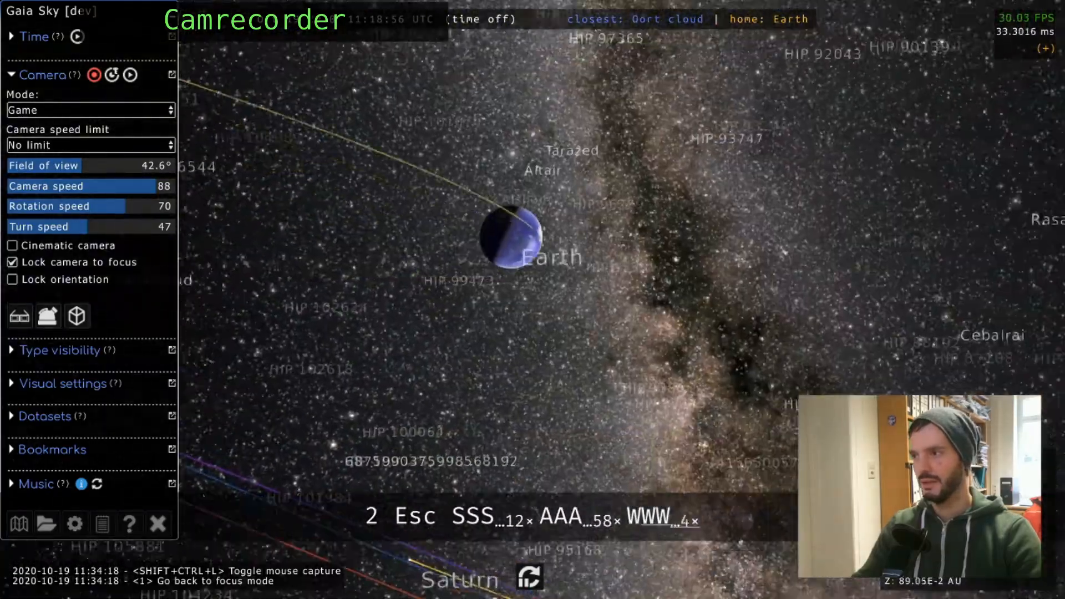
{"action": "key", "text": "w"}
{"action": "key", "text": "w"}
{"action": "key", "text": "w"}
{"action": "key", "text": "w"}
{"action": "key", "text": "w"}
{"action": "key", "text": "w"}
{"action": "key", "text": "w"}
{"action": "key", "text": "w"}
{"action": "key", "text": "w"}
{"action": "key", "text": "w"}
{"action": "key", "text": "w"}
{"action": "key", "text": "w"}
{"action": "key", "text": "w"}
{"action": "key", "text": "w"}
{"action": "key", "text": "w"}
{"action": "key", "text": "w"}
{"action": "key", "text": "w"}
{"action": "key", "text": "w"}
{"action": "key", "text": "w"}
{"action": "key", "text": "w"}
{"action": "key", "text": "s"}
{"action": "key", "text": "s"}
{"action": "key", "text": "s"}
{"action": "key", "text": "s"}
{"action": "key", "text": "s"}
{"action": "key", "text": "s"}
{"action": "key", "text": "s"}
{"action": "key", "text": "s"}
{"action": "key", "text": "s"}
{"action": "key", "text": "s"}
{"action": "key", "text": "s"}
{"action": "key", "text": "s"}
{"action": "key", "text": "s"}
{"action": "key", "text": "s"}
{"action": "key", "text": "s"}
{"action": "key", "text": "s"}
{"action": "key", "text": "s"}
{"action": "key", "text": "s"}
{"action": "key", "text": "s"}
{"action": "key", "text": "s"}
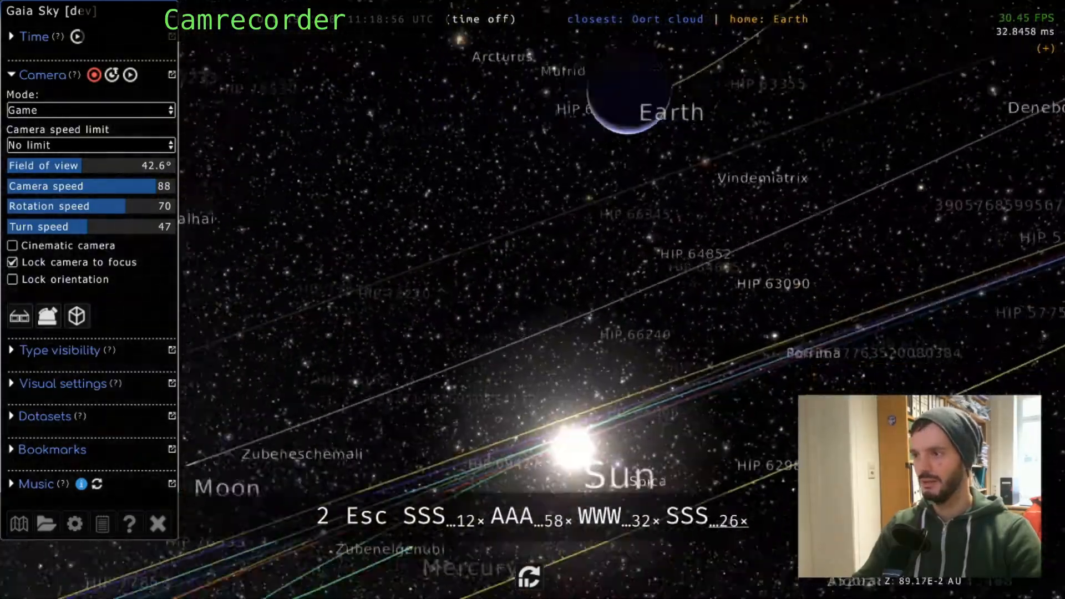
{"action": "key", "text": "s"}
{"action": "key", "text": "s"}
{"action": "key", "text": "s"}
{"action": "key", "text": "s"}
{"action": "key", "text": "s"}
{"action": "key", "text": "s"}
{"action": "key", "text": "s"}
{"action": "key", "text": "s"}
{"action": "key", "text": "s"}
{"action": "key", "text": "s"}
{"action": "key", "text": "s"}
{"action": "key", "text": "s"}
{"action": "key", "text": "s"}
{"action": "key", "text": "s"}
{"action": "key", "text": "s"}
{"action": "key", "text": "s"}
{"action": "key", "text": "s"}
{"action": "key", "text": "s"}
Fly the camera forward, looking toward the Moon and Venus, to continue the recorded path away from Earth.
{"action": "key", "text": "w"}
{"action": "key", "text": "w"}
{"action": "key", "text": "w"}
{"action": "key", "text": "w"}
{"action": "key", "text": "w"}
{"action": "key", "text": "w"}
{"action": "key", "text": "w"}
{"action": "key", "text": "w"}
{"action": "key", "text": "w"}
{"action": "key", "text": "w"}
{"action": "key", "text": "w"}
{"action": "key", "text": "w"}
{"action": "key", "text": "w"}
{"action": "key", "text": "w"}
{"action": "key", "text": "w"}
{"action": "key", "text": "w"}
{"action": "key", "text": "w"}
{"action": "key", "text": "w"}
{"action": "key", "text": "w"}
{"action": "key", "text": "w"}
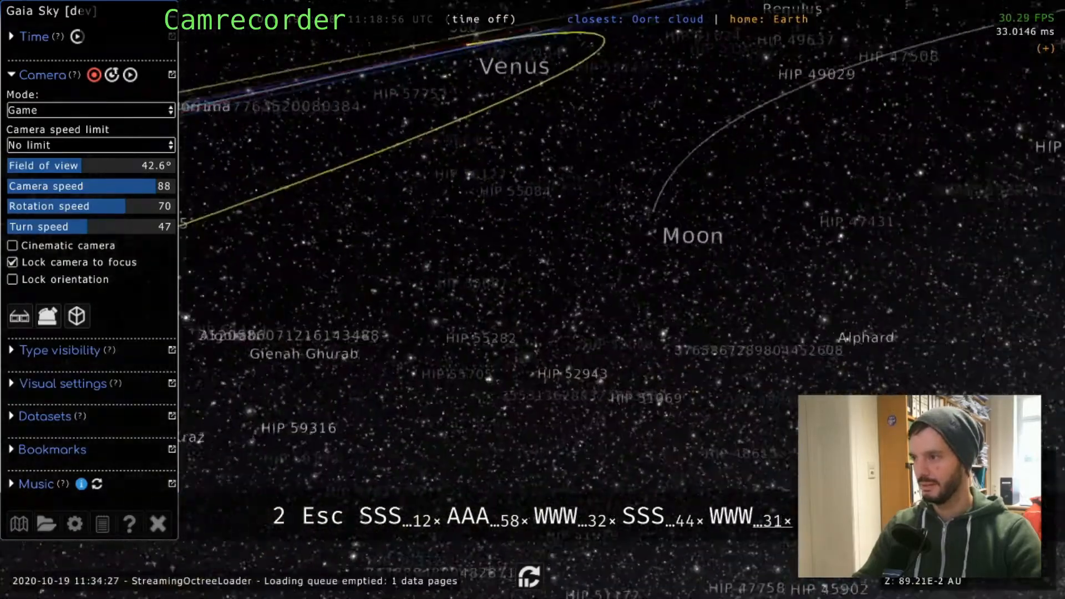
{"action": "key", "text": "w"}
{"action": "key", "text": "w"}
{"action": "key", "text": "w"}
{"action": "key", "text": "w"}
{"action": "key", "text": "w"}
{"action": "key", "text": "w"}
{"action": "key", "text": "w"}
{"action": "key", "text": "w"}
{"action": "key", "text": "w"}
{"action": "key", "text": "w"}
{"action": "key", "text": "w"}
{"action": "key", "text": "w"}
{"action": "key", "text": "w"}
{"action": "key", "text": "w"}
{"action": "key", "text": "w"}
{"action": "key", "text": "w"}
{"action": "key", "text": "w"}
{"action": "key", "text": "w"}
{"action": "key", "text": "w"}
{"action": "key", "text": "w"}
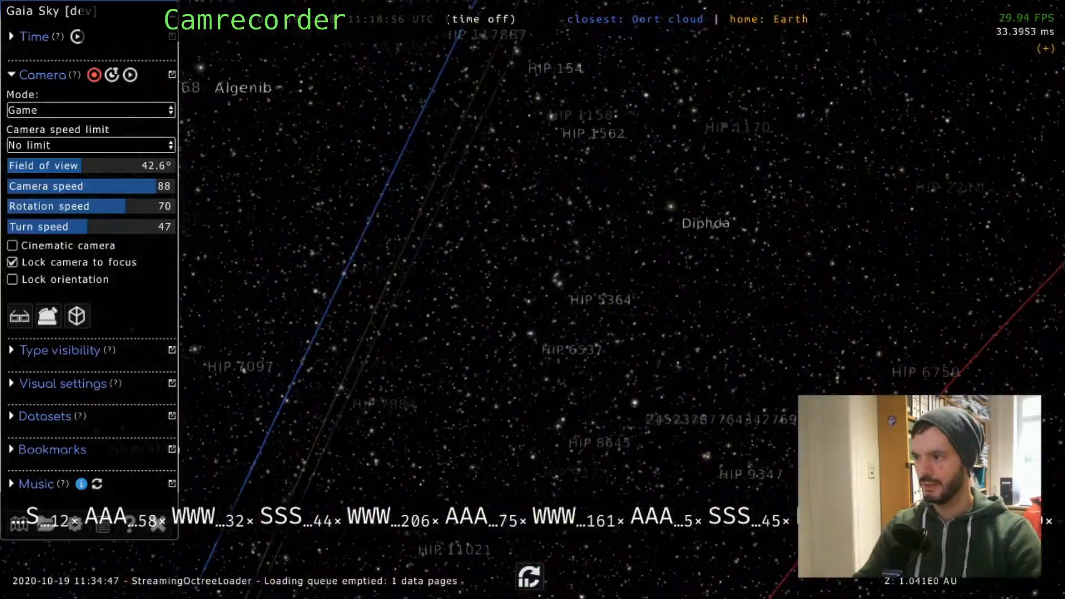
Fly the camera forward to a close view of Mars, then strafe left and back away from the planet.
{"action": "key", "text": "w"}
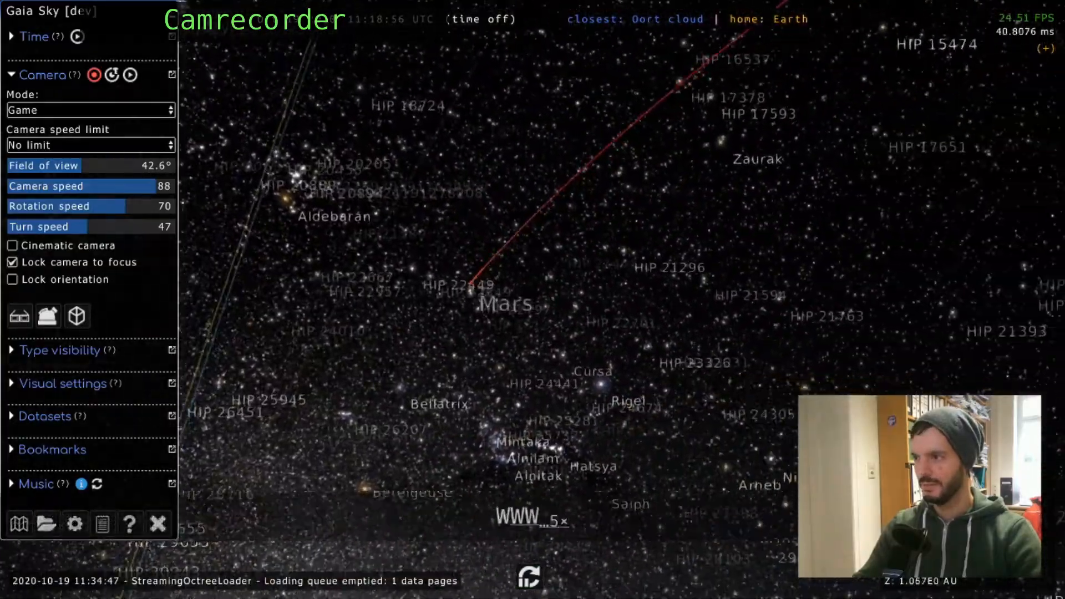
{"action": "key", "text": "w"}
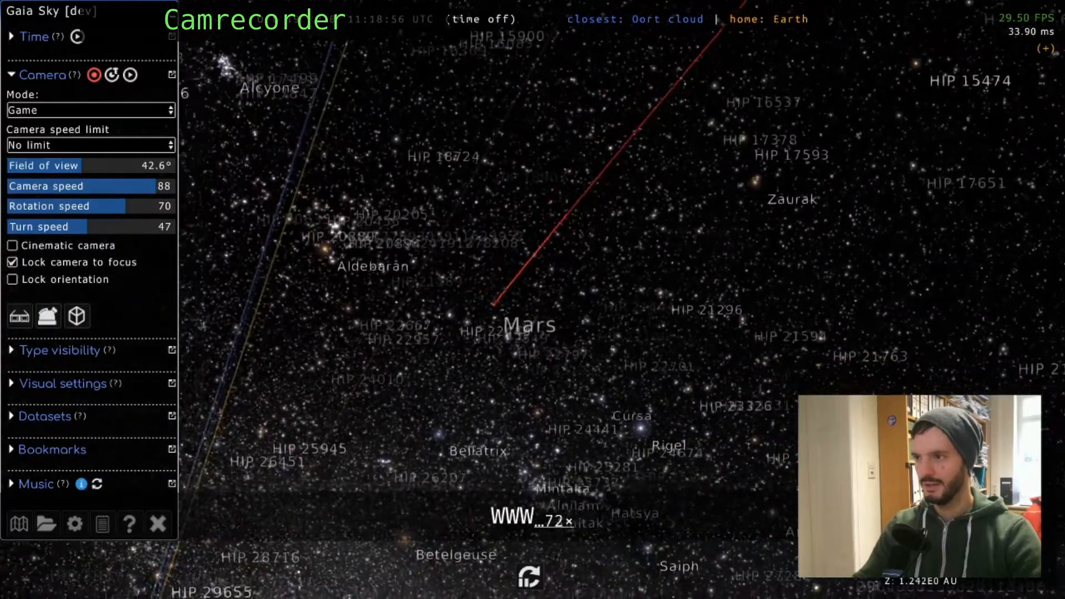
{"action": "key", "text": "w"}
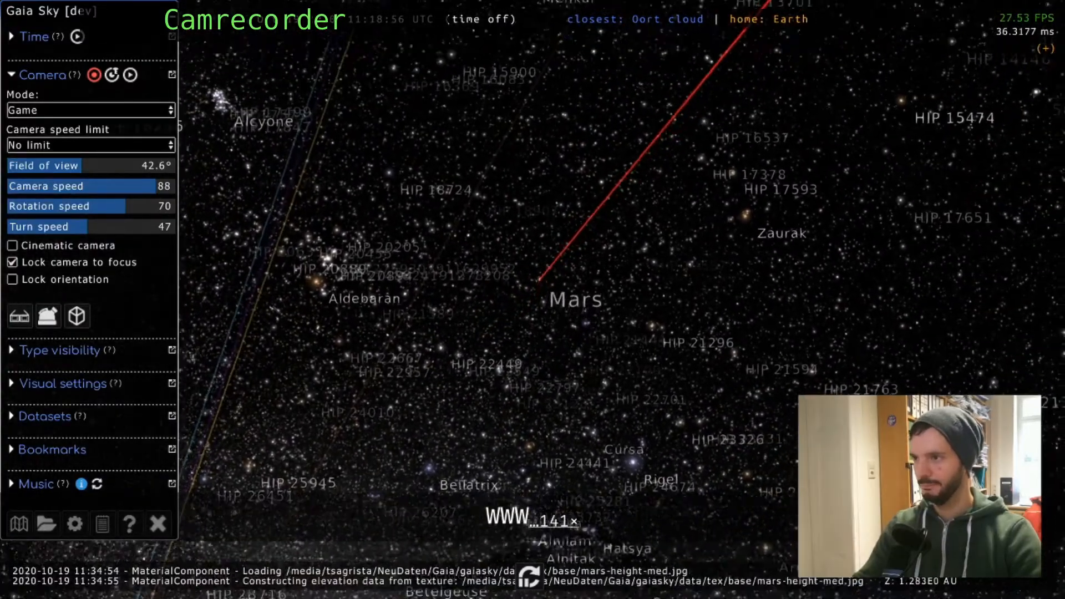
{"action": "key", "text": "w"}
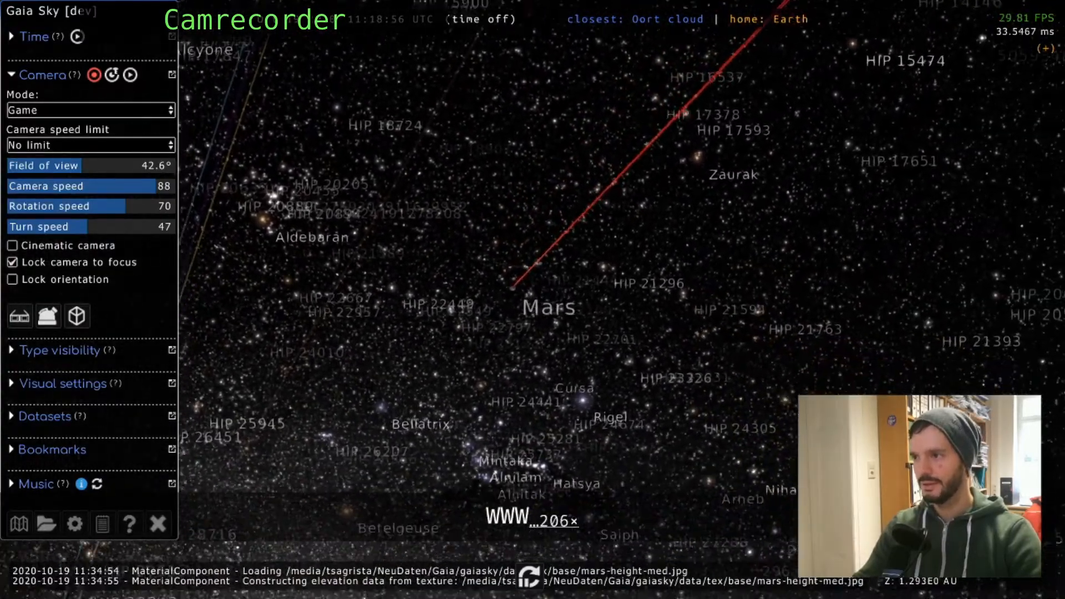
{"action": "key", "text": "w"}
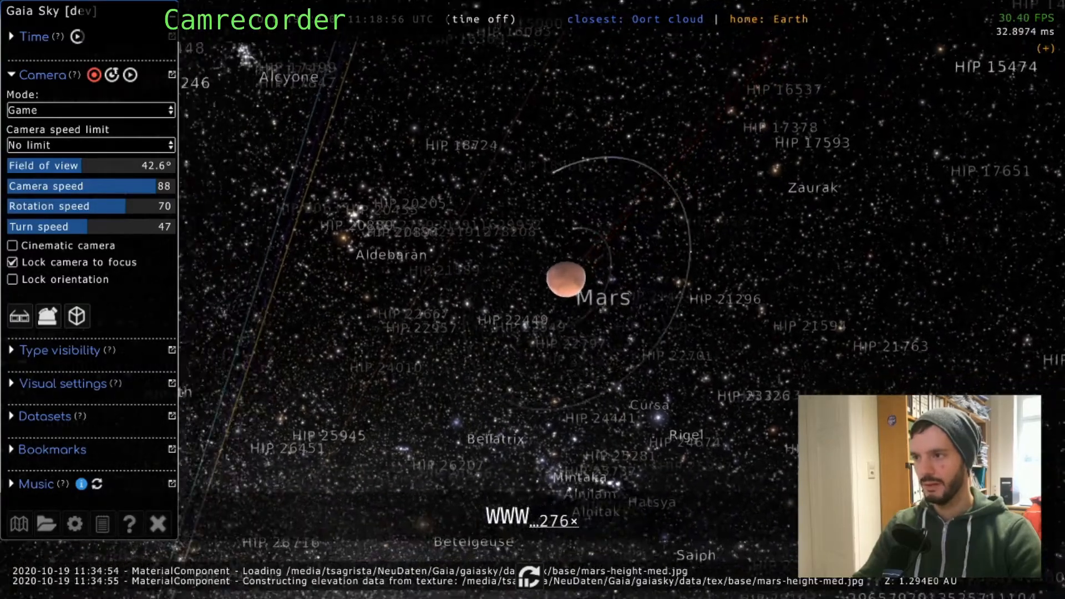
{"action": "key", "text": "w"}
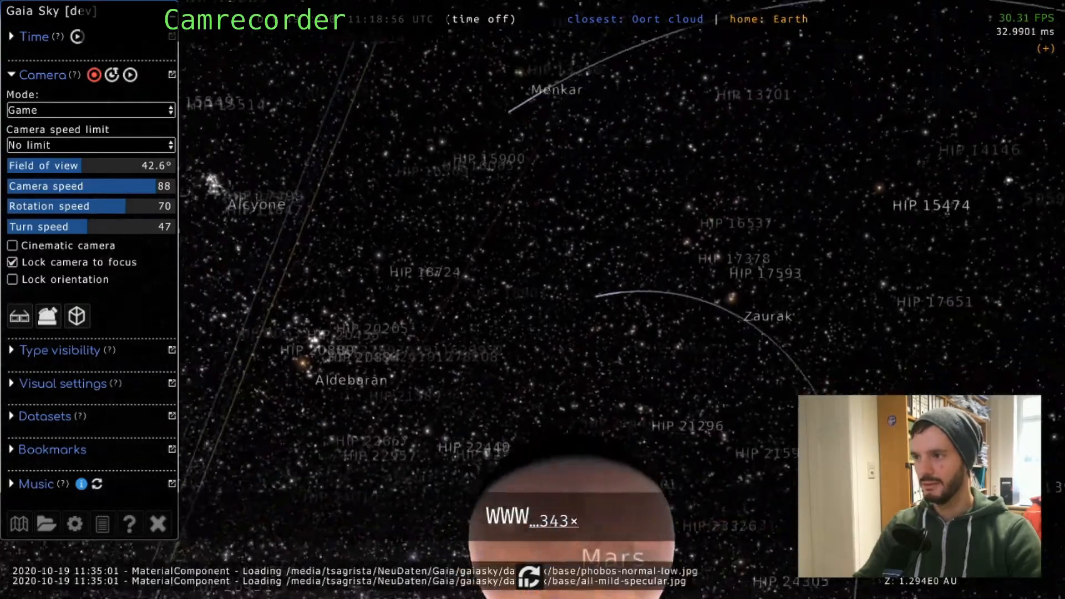
{"action": "key", "text": "a"}
{"action": "key", "text": "s"}
{"action": "key", "text": "s"}
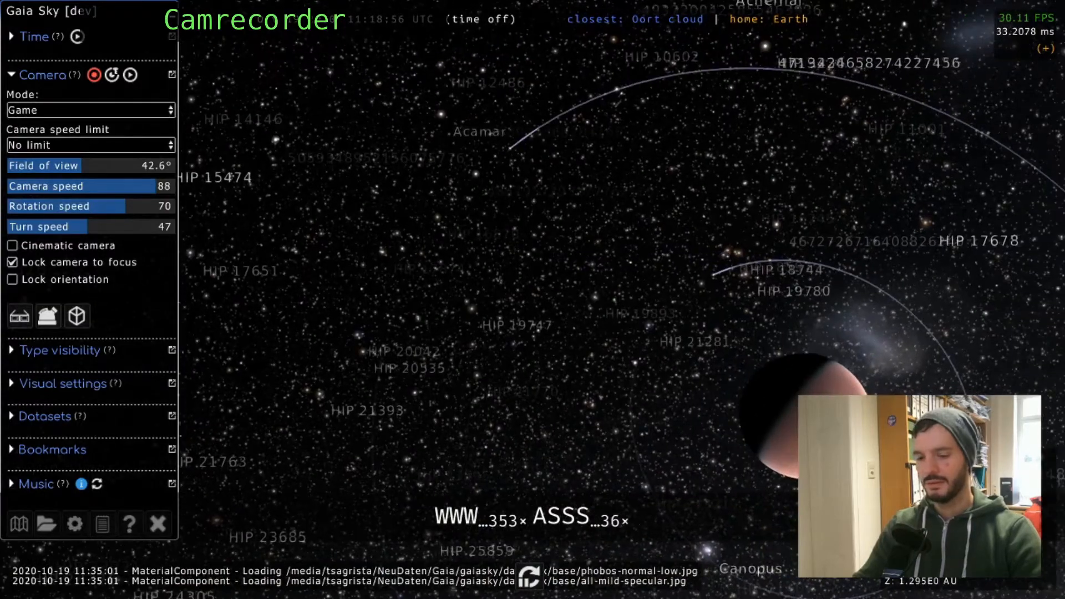
Switch the camera back to Focus mode and stop recording the camera path.
{"action": "key", "text": "1"}
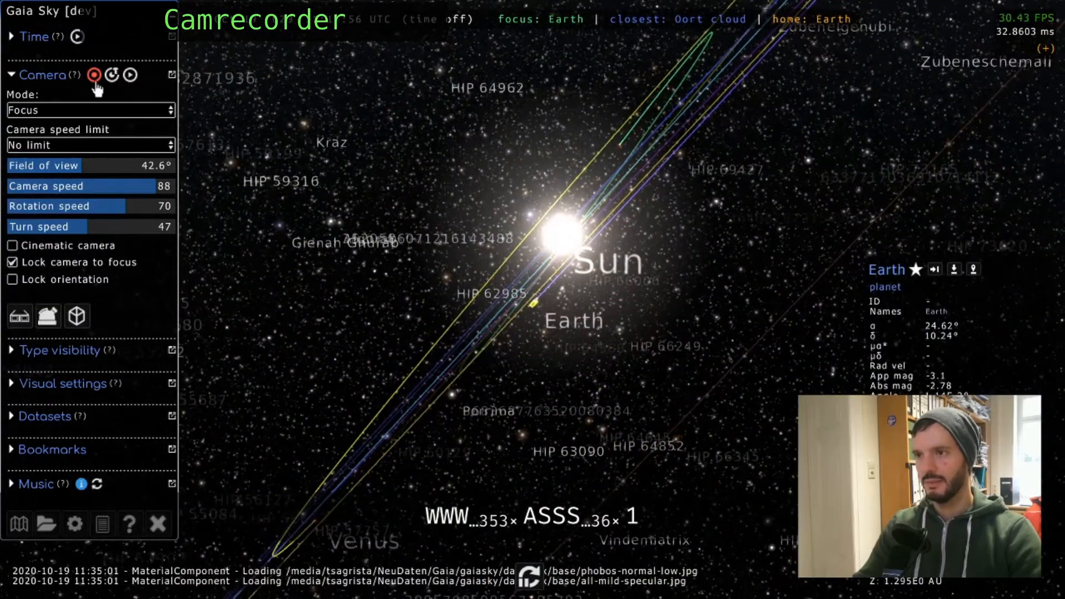
{"action": "left_click", "coordinate": [93, 75]}
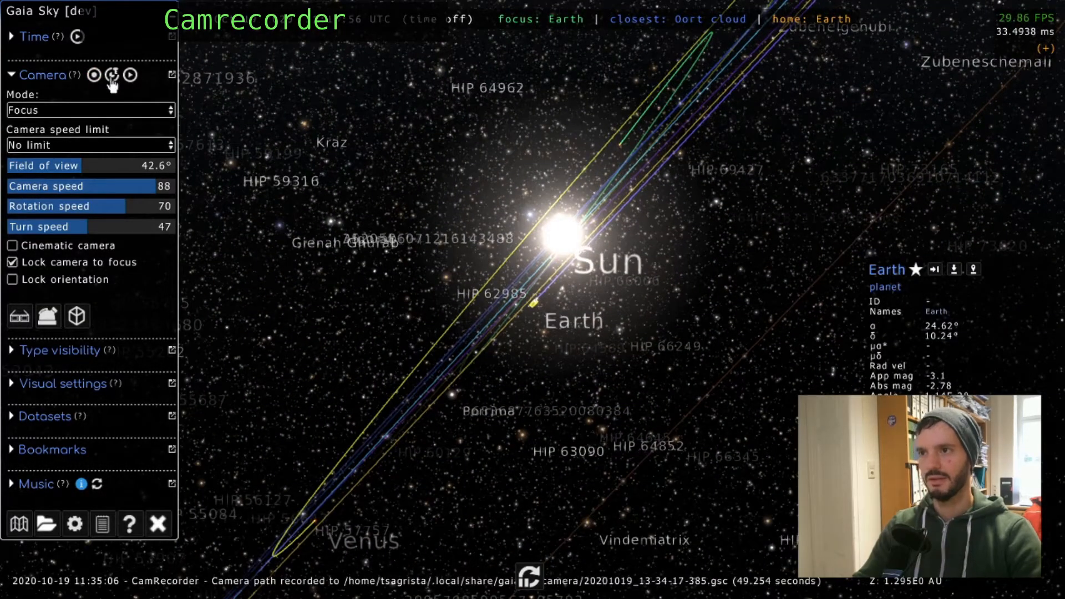
Play back the newly recorded camera path file 20201019_13-34-17-385.gsc.
{"action": "left_click", "coordinate": [133, 78]}
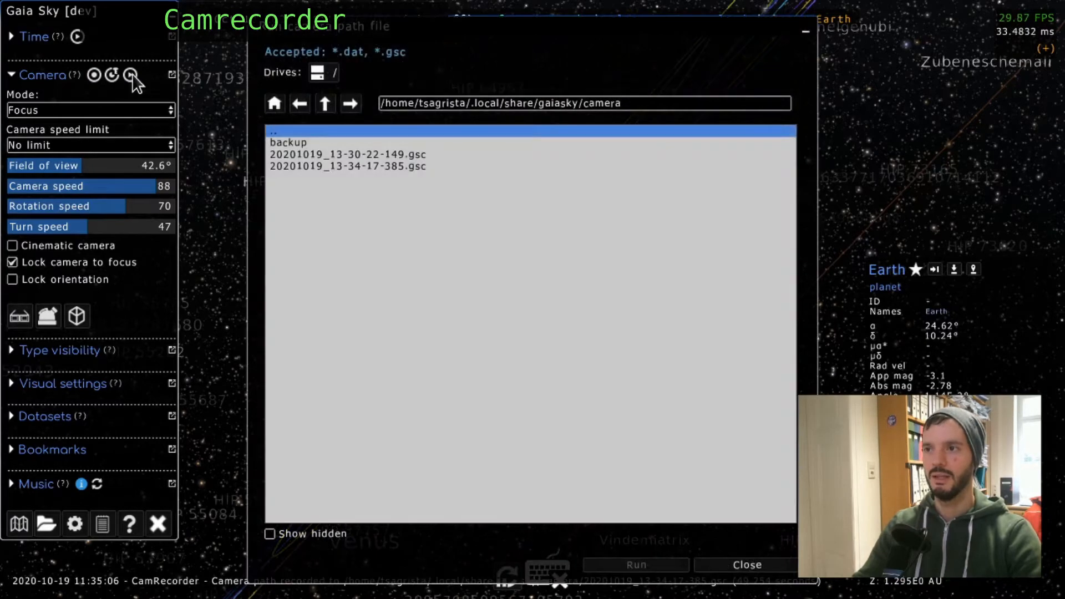
{"action": "left_click", "coordinate": [327, 166]}
{"action": "left_click", "coordinate": [349, 158]}
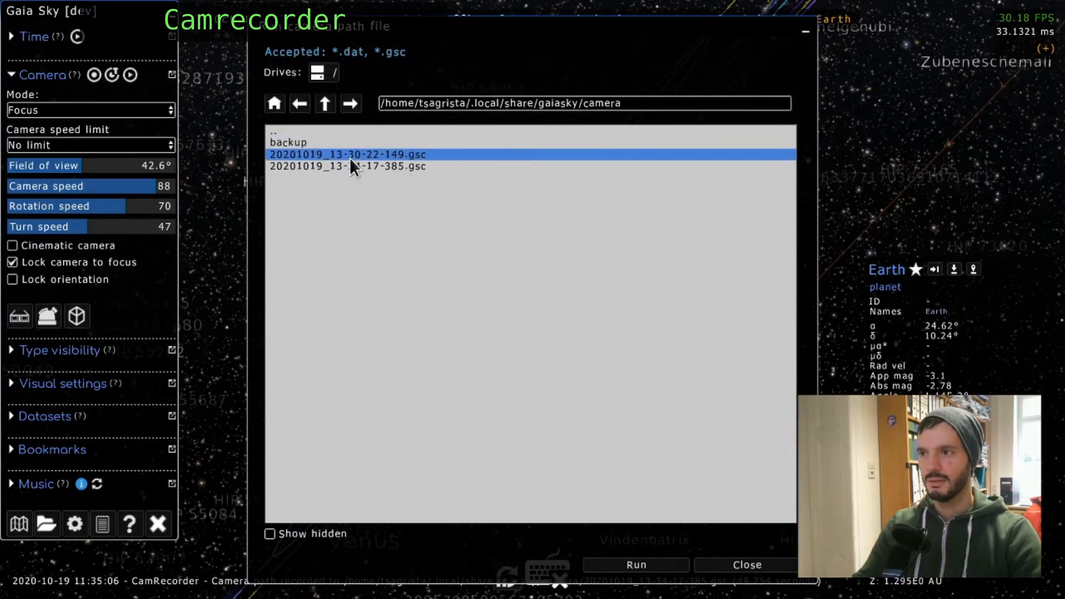
{"action": "left_click", "coordinate": [348, 165]}
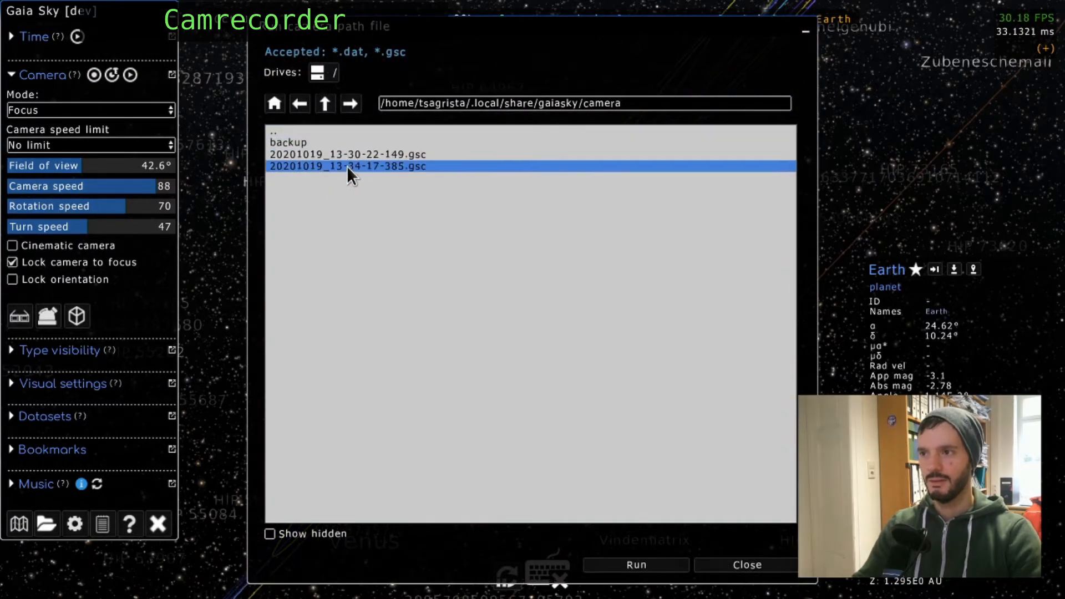
{"action": "left_click", "coordinate": [639, 565]}
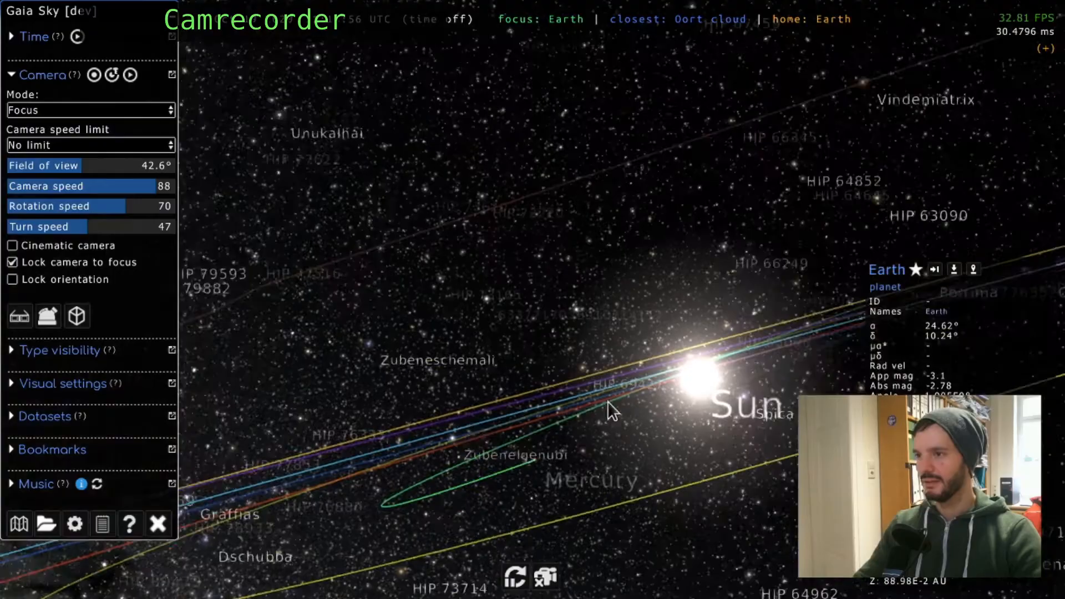
Look around during playback, stop the camera path playback, and return the camera to Earth.
{"action": "right_click_drag", "start_coordinate": [609, 402], "coordinate": [692, 405]}
{"action": "right_click_drag", "start_coordinate": [600, 504], "coordinate": [608, 509]}
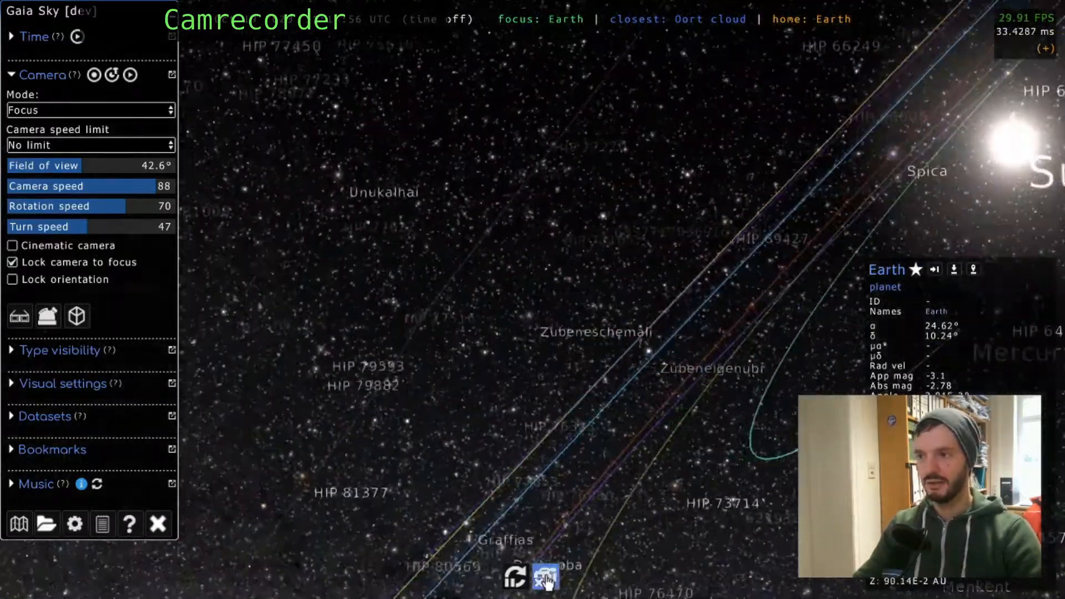
{"action": "left_click", "coordinate": [546, 579]}
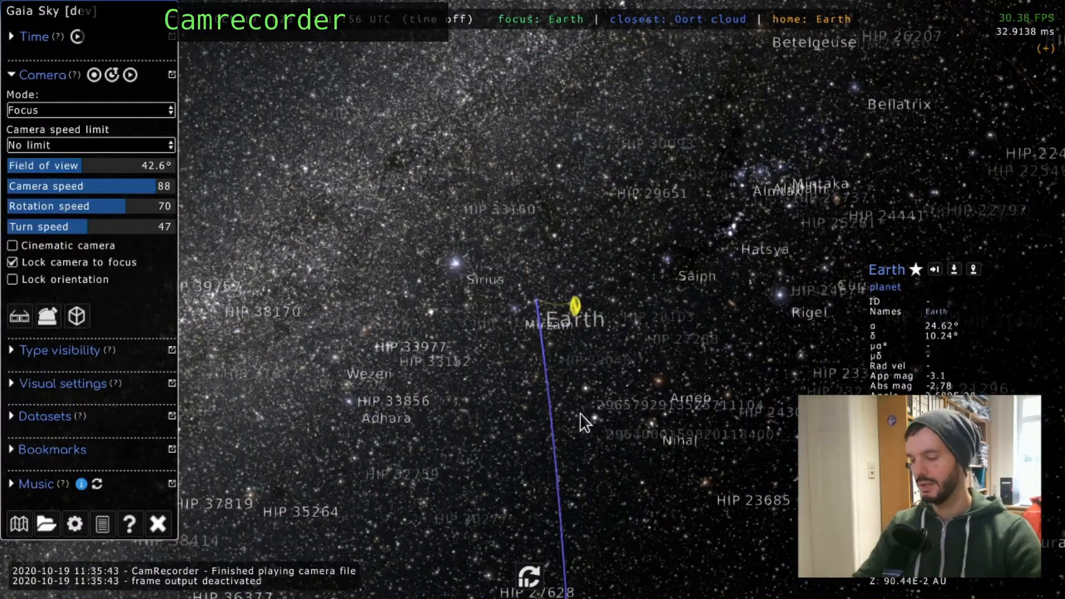
{"action": "key", "text": "Home"}
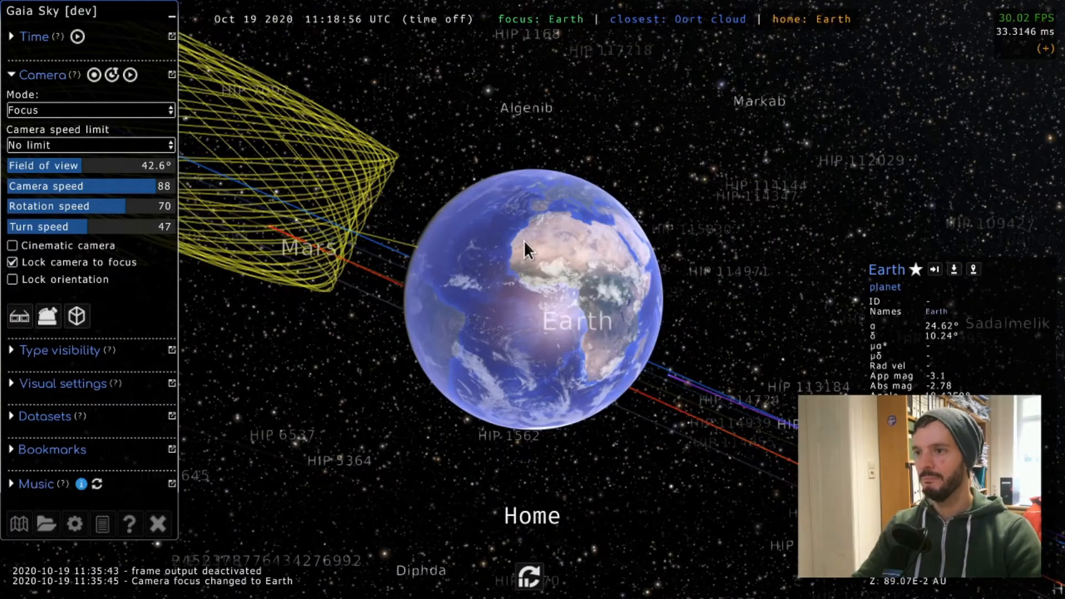
Open the camera keyframe editor and clear the view by collapsing the main controls window and hiding the orbits.
{"action": "left_click", "coordinate": [113, 76]}
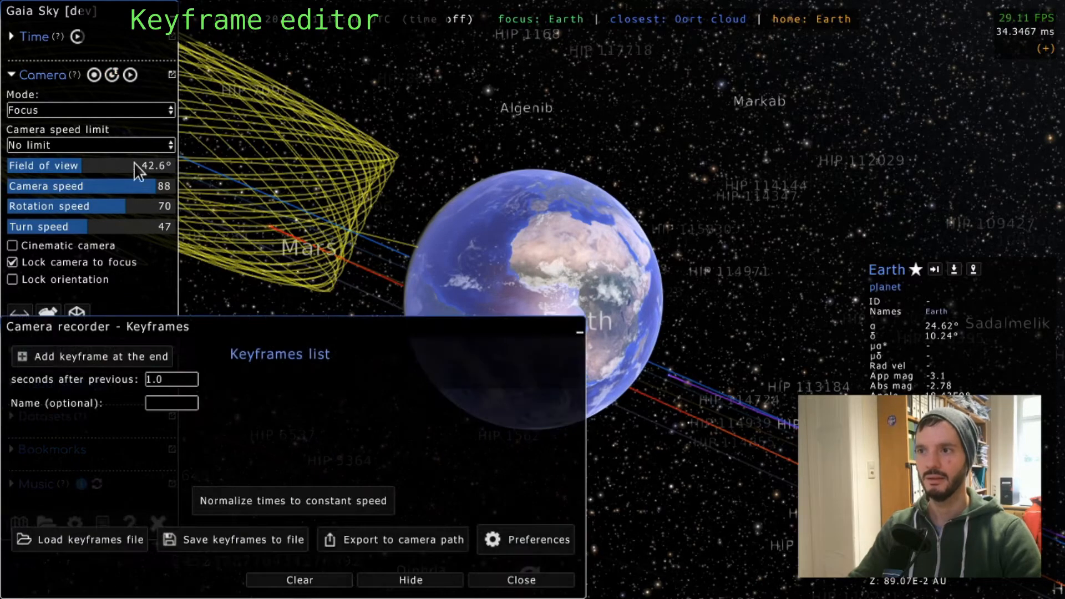
{"action": "left_click", "coordinate": [100, 21]}
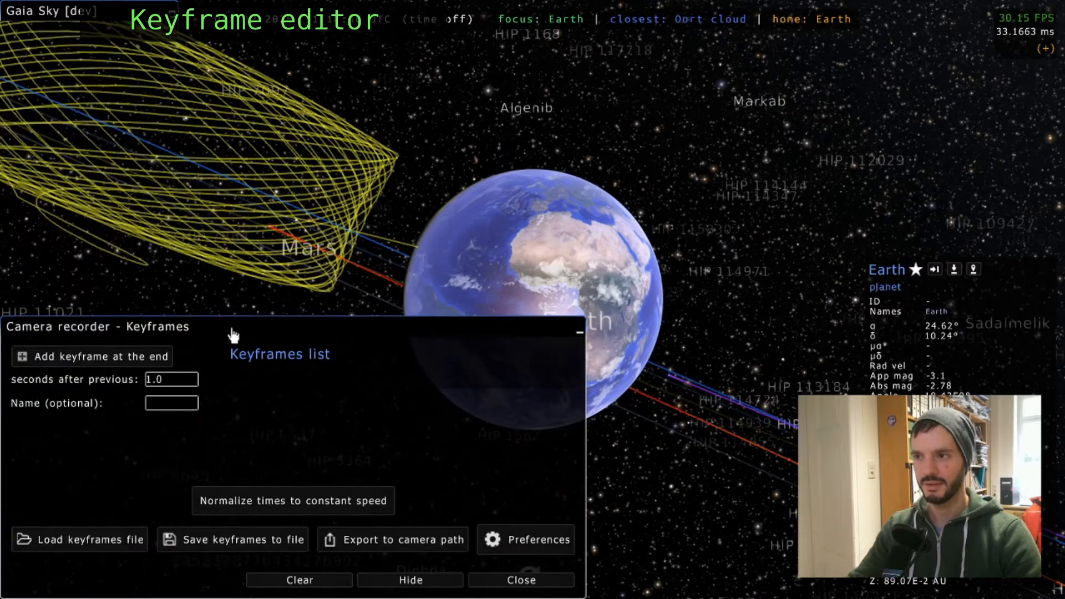
{"action": "mouse_move", "coordinate": [513, 248]}
{"action": "left_mouse_down"}
{"action": "mouse_move", "coordinate": [615, 252]}
{"action": "mouse_move", "coordinate": [522, 258]}
{"action": "left_mouse_up"}
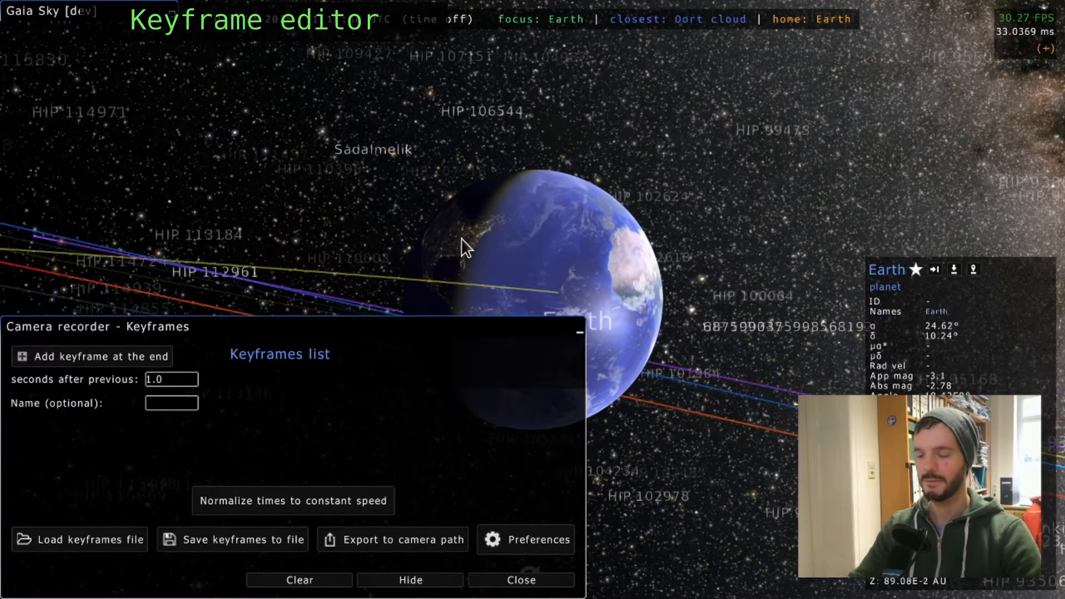
{"action": "key", "text": "shift+o"}
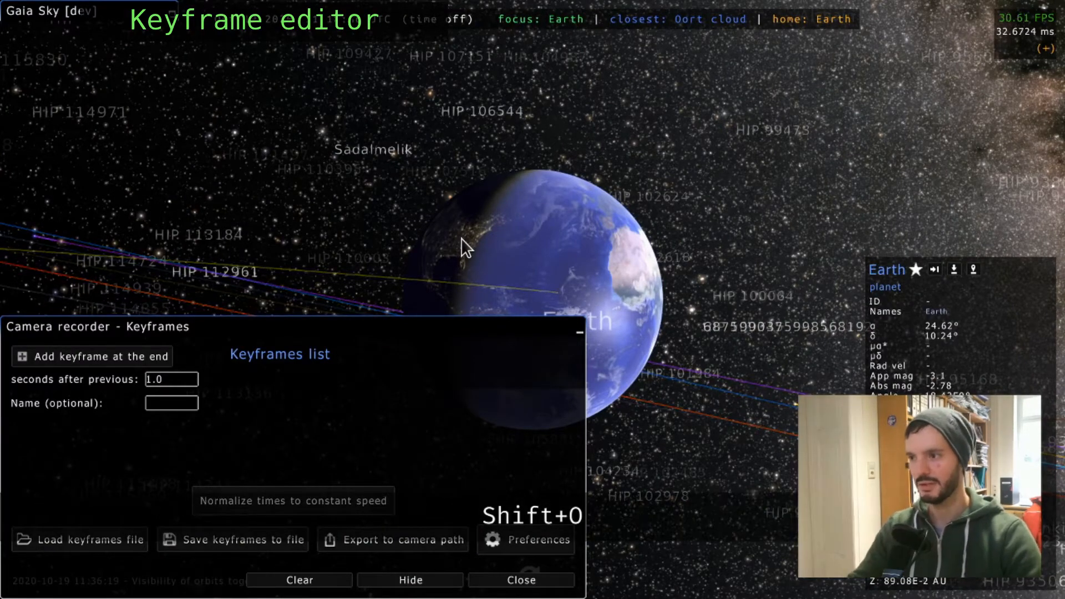
Add three keyframes spaced 1.0 second apart, each from a different viewpoint around Earth.
{"action": "left_click_drag", "start_coordinate": [577, 236], "coordinate": [507, 238]}
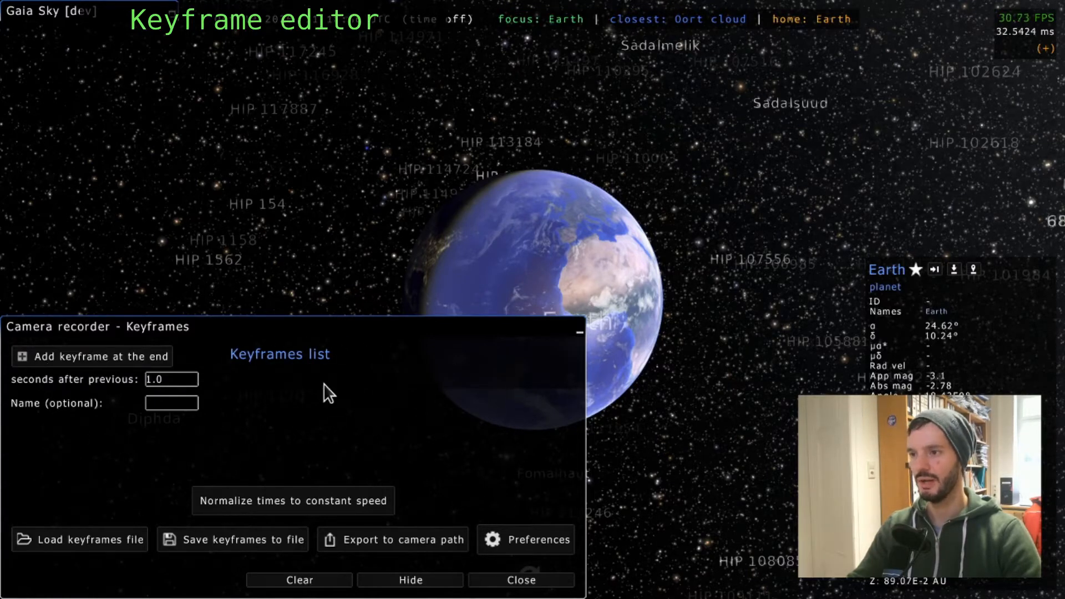
{"action": "left_click", "coordinate": [158, 382]}
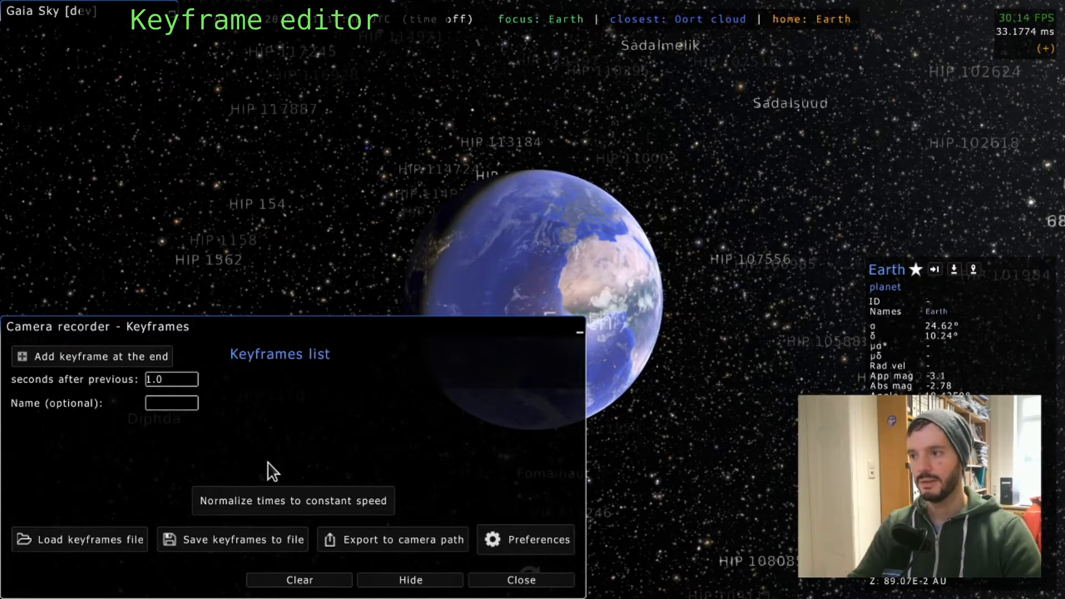
{"action": "left_click_drag", "start_coordinate": [559, 255], "coordinate": [621, 291]}
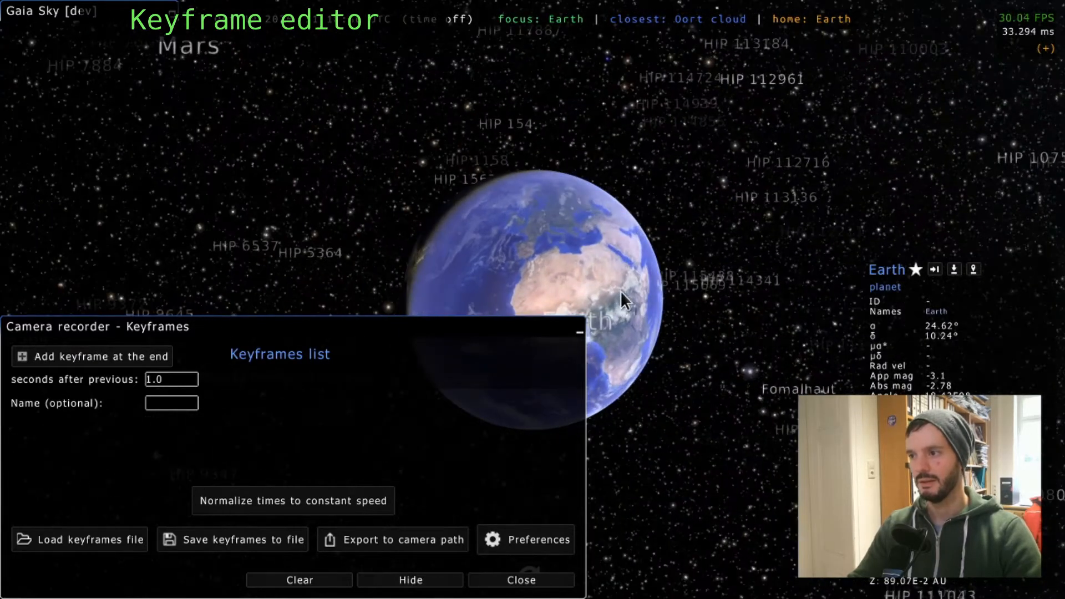
{"action": "left_click", "coordinate": [90, 360]}
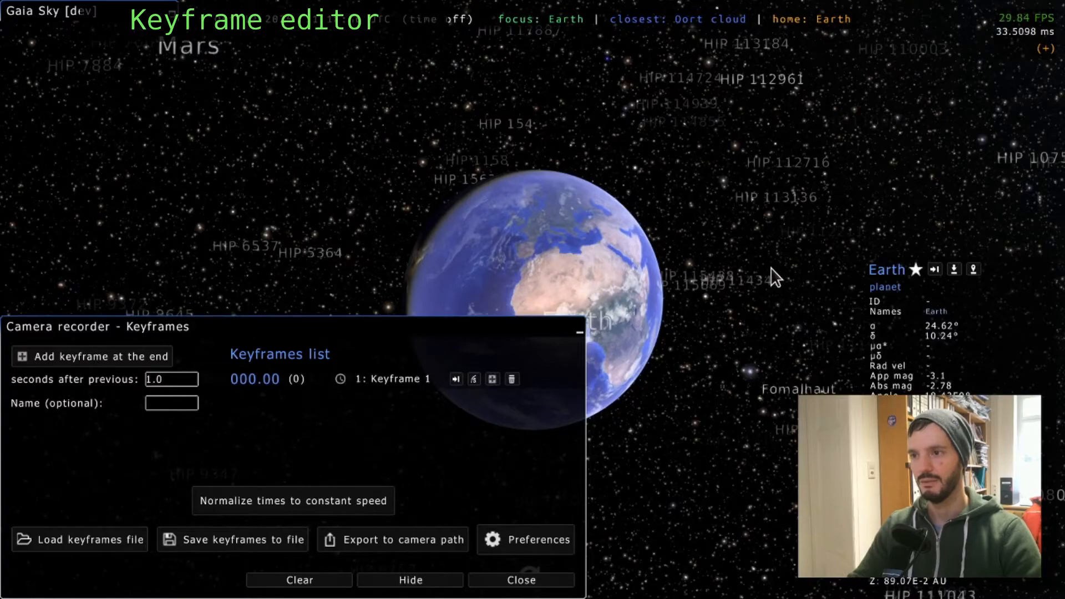
{"action": "left_click_drag", "start_coordinate": [773, 273], "coordinate": [671, 264]}
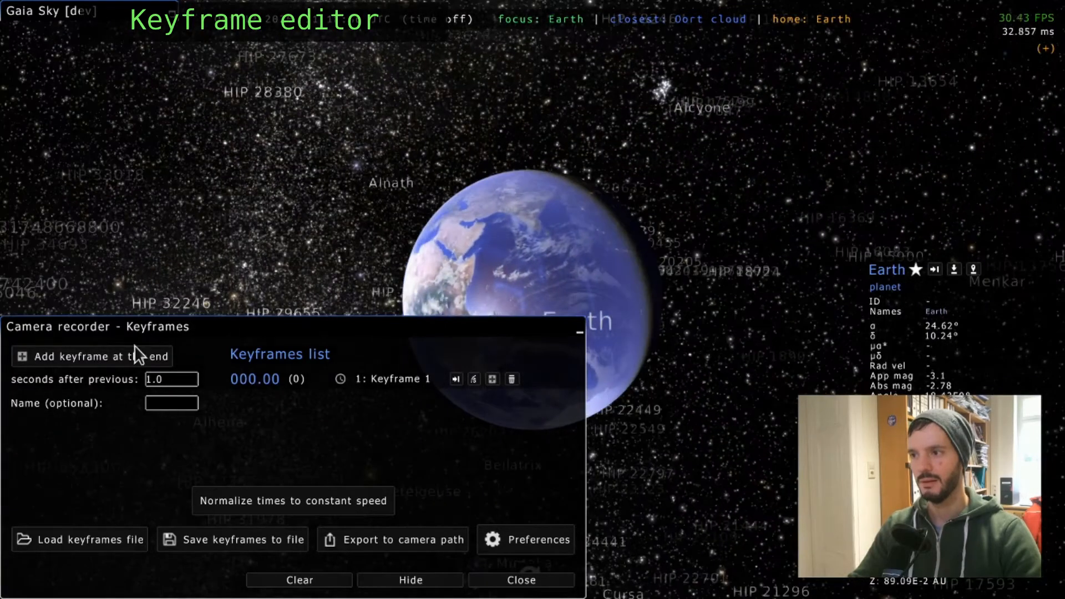
{"action": "left_click", "coordinate": [126, 351]}
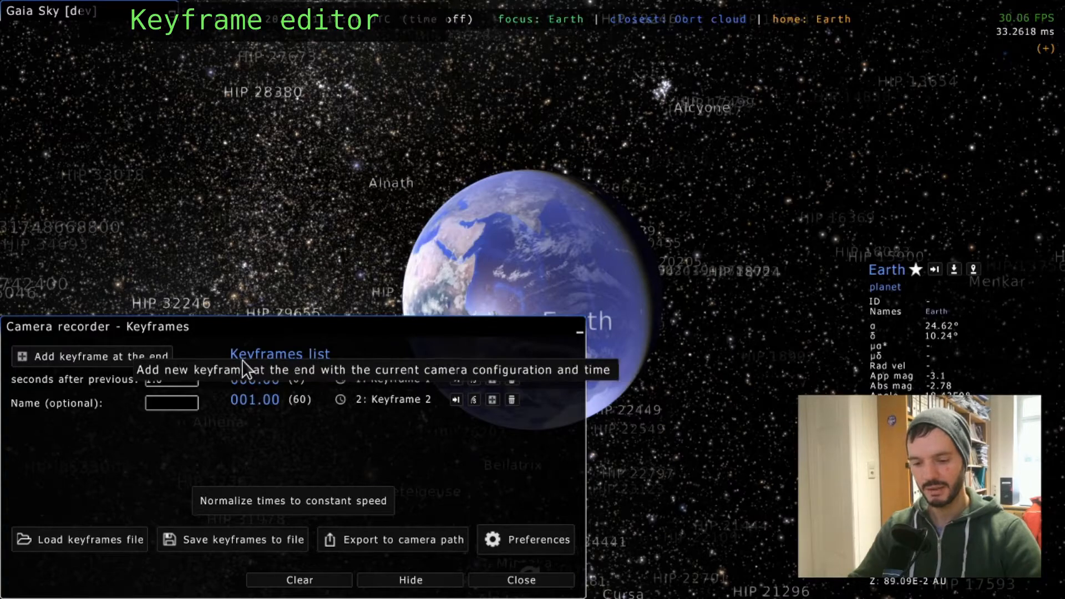
{"action": "left_click_drag", "start_coordinate": [677, 358], "coordinate": [491, 345]}
{"action": "key", "text": "ctrl+w"}
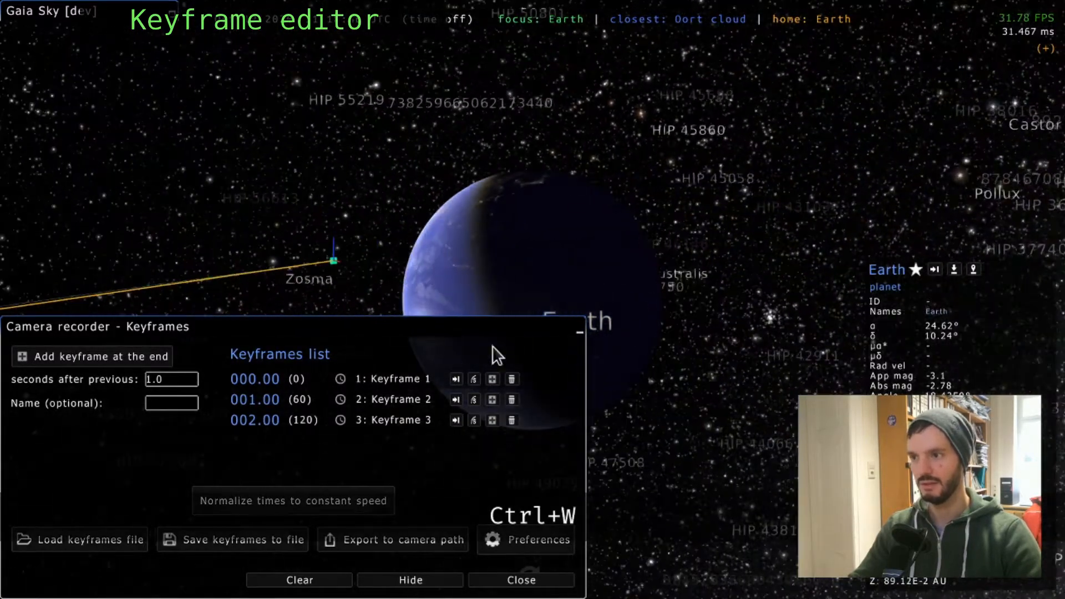
Examine the three-keyframe camera path beside Earth from farther away and several angles, collapsing the keyframes window for part of it.
{"action": "scroll", "coordinate": [605, 235], "scroll_direction": "down", "scroll_amount": 4}
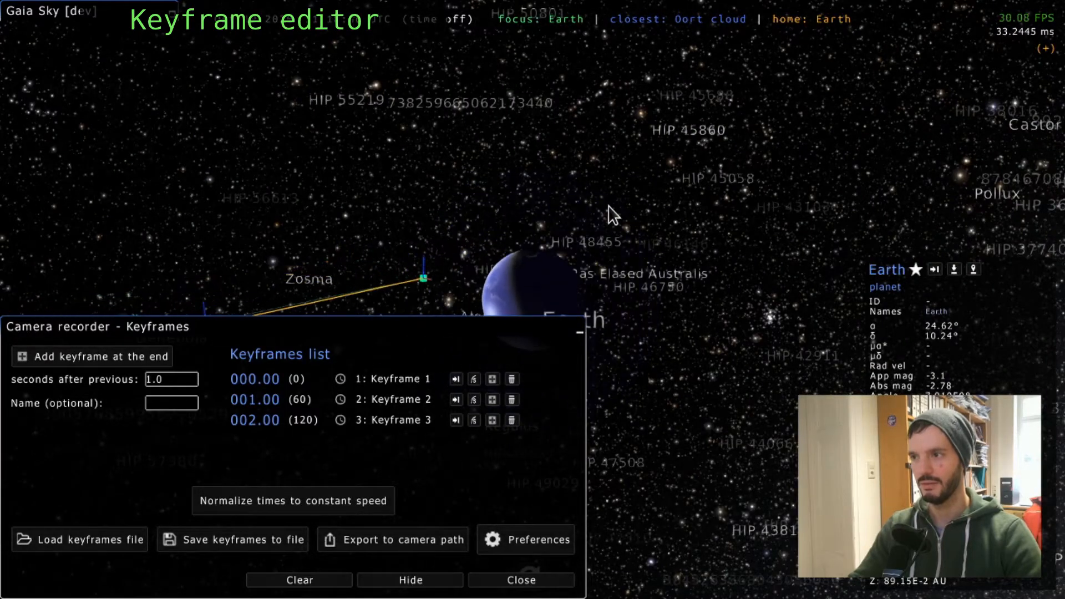
{"action": "left_click_drag", "start_coordinate": [609, 204], "coordinate": [627, 253]}
{"action": "scroll", "coordinate": [627, 252], "scroll_direction": "down", "scroll_amount": 2}
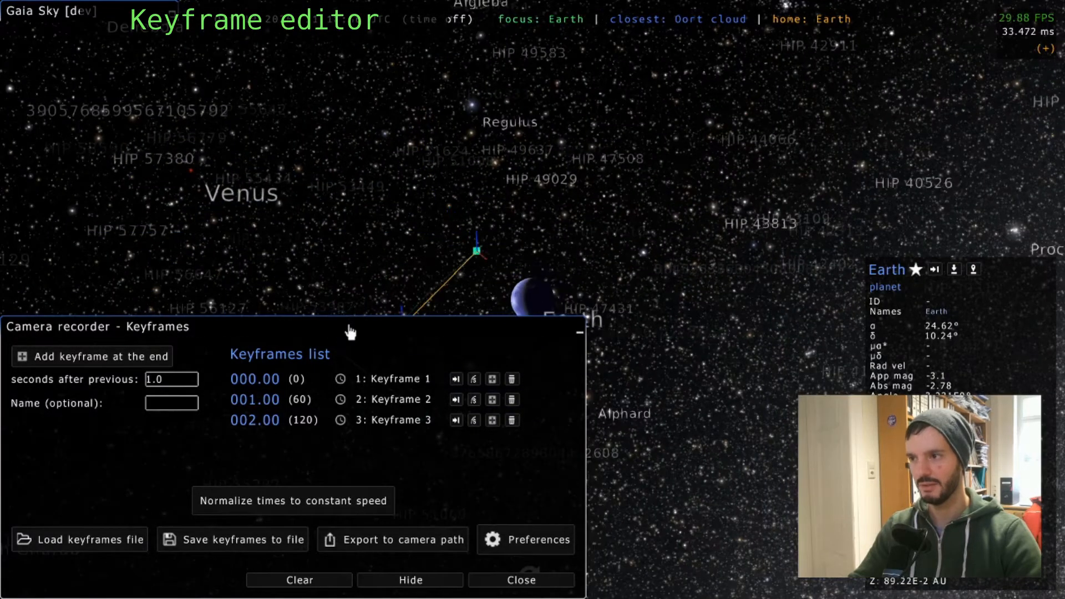
{"action": "double_click", "coordinate": [349, 332]}
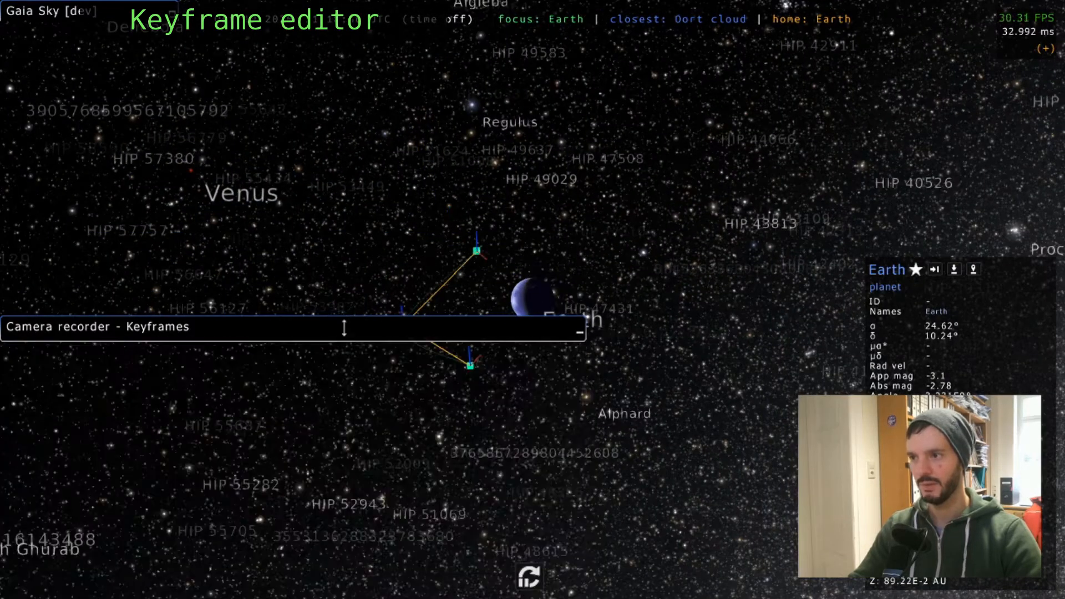
{"action": "left_click_drag", "start_coordinate": [347, 327], "coordinate": [333, 541]}
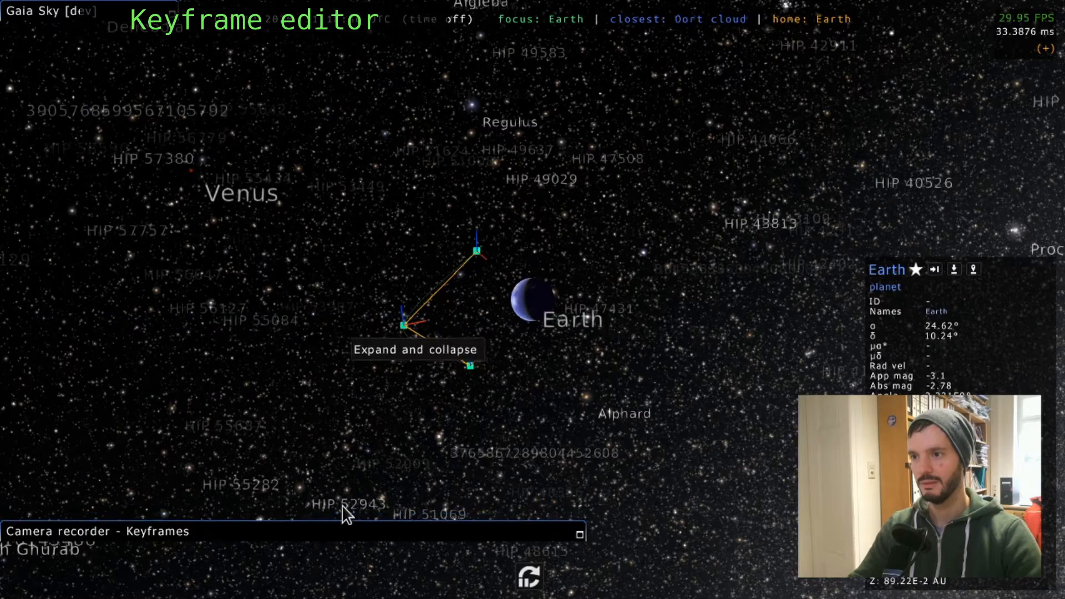
{"action": "scroll", "coordinate": [527, 321], "scroll_direction": "up", "scroll_amount": 3}
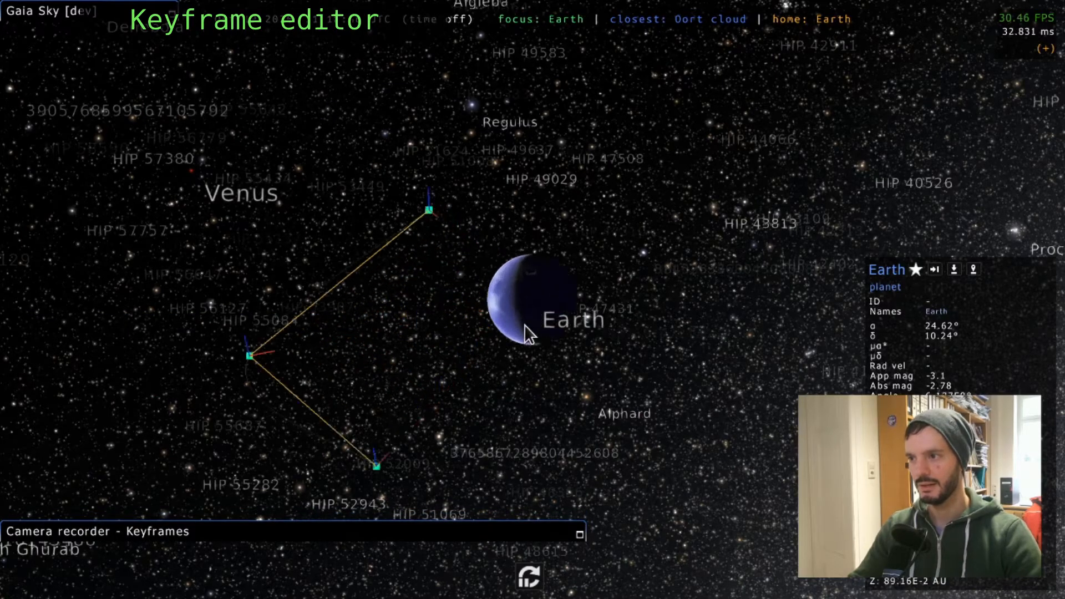
{"action": "left_click_drag", "start_coordinate": [525, 325], "coordinate": [508, 352]}
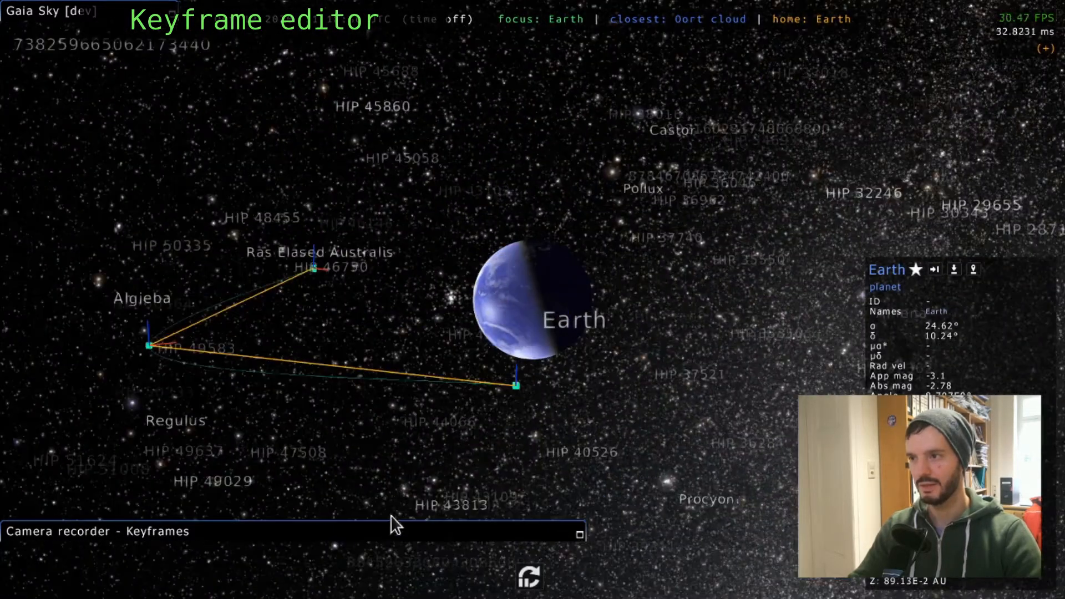
{"action": "double_click", "coordinate": [388, 534]}
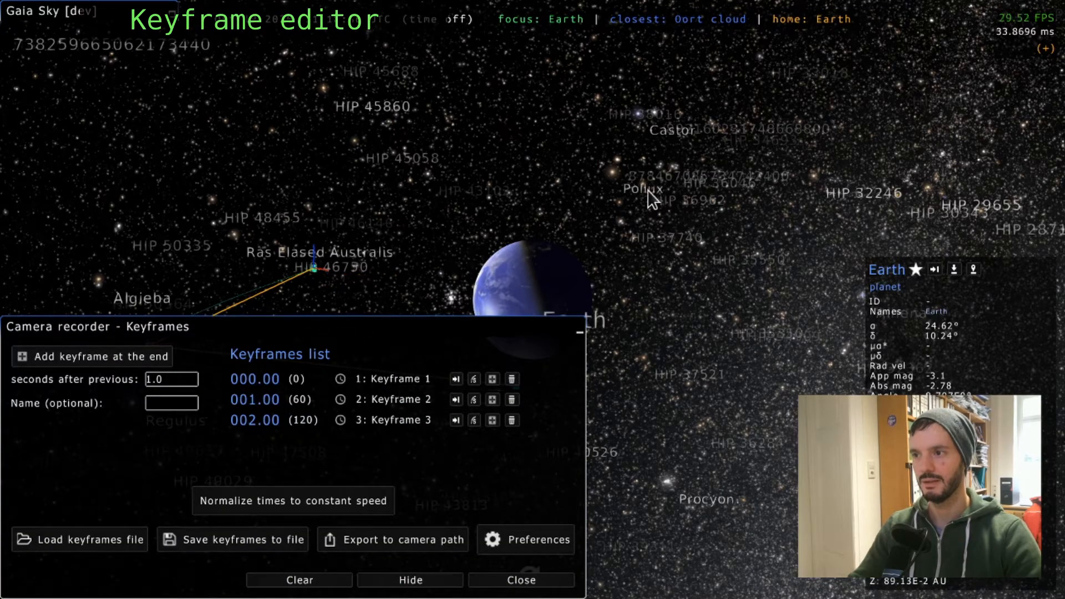
{"action": "left_click_drag", "start_coordinate": [647, 190], "coordinate": [601, 218]}
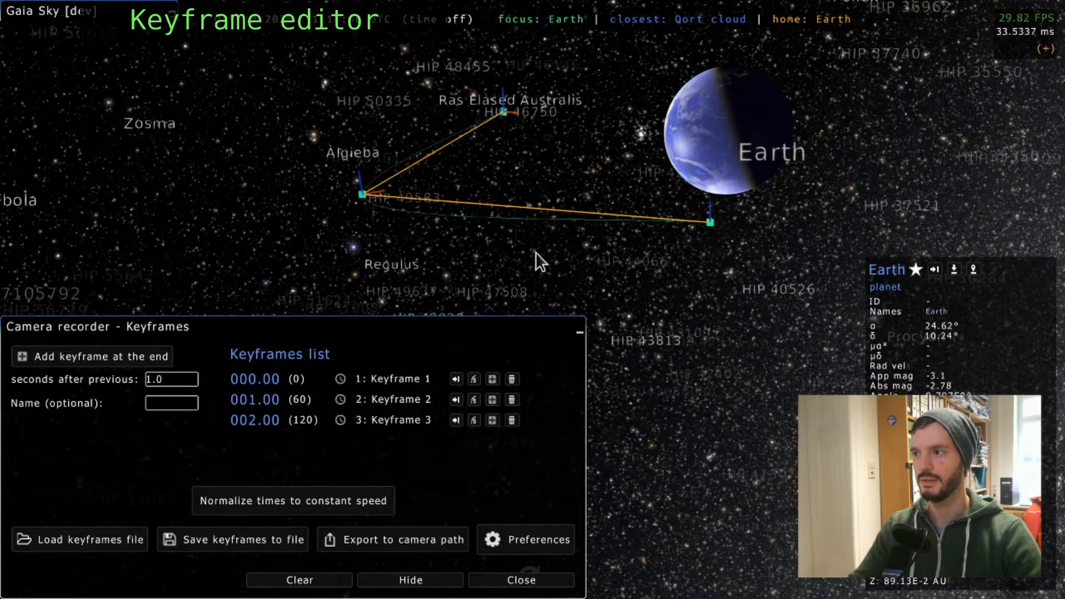
{"action": "scroll", "coordinate": [716, 233], "scroll_direction": "up", "scroll_amount": 1}
{"action": "scroll", "coordinate": [740, 272], "scroll_direction": "up", "scroll_amount": 4}
{"action": "scroll", "coordinate": [740, 271], "scroll_direction": "down", "scroll_amount": 5}
{"action": "left_click_drag", "start_coordinate": [739, 254], "coordinate": [720, 263]}
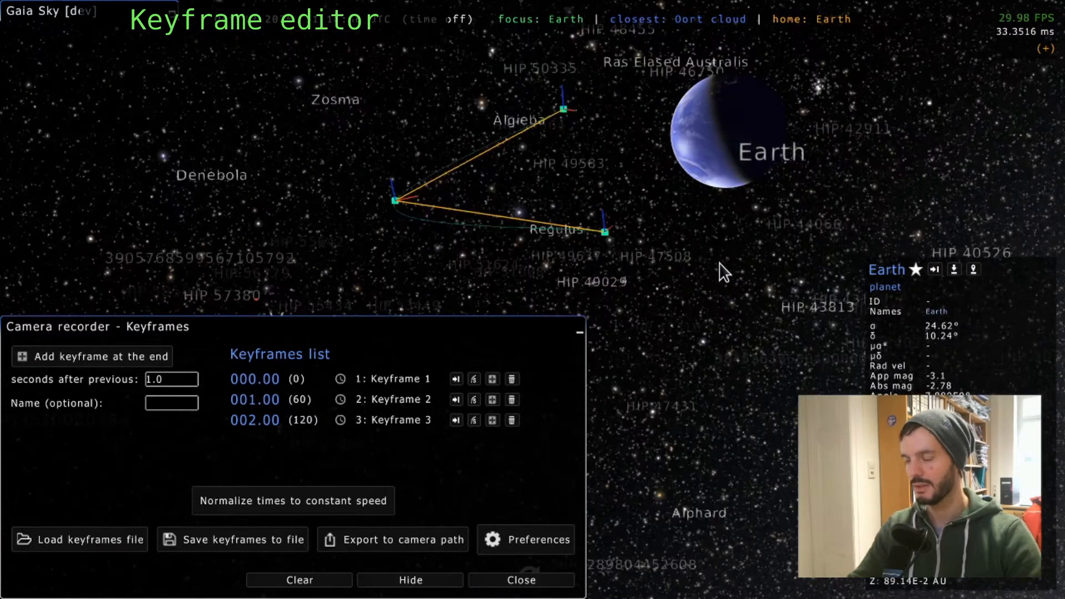
Set the line style in the graphics settings to Polyline Quadstrips (quality) and save the preferences.
{"action": "key", "text": "p"}
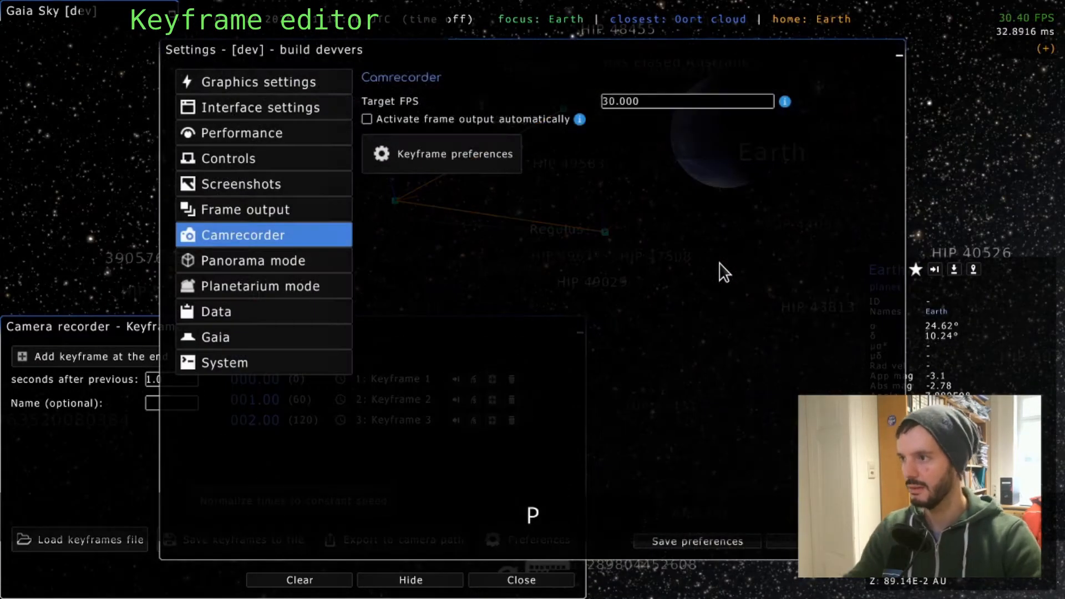
{"action": "left_click", "coordinate": [266, 109]}
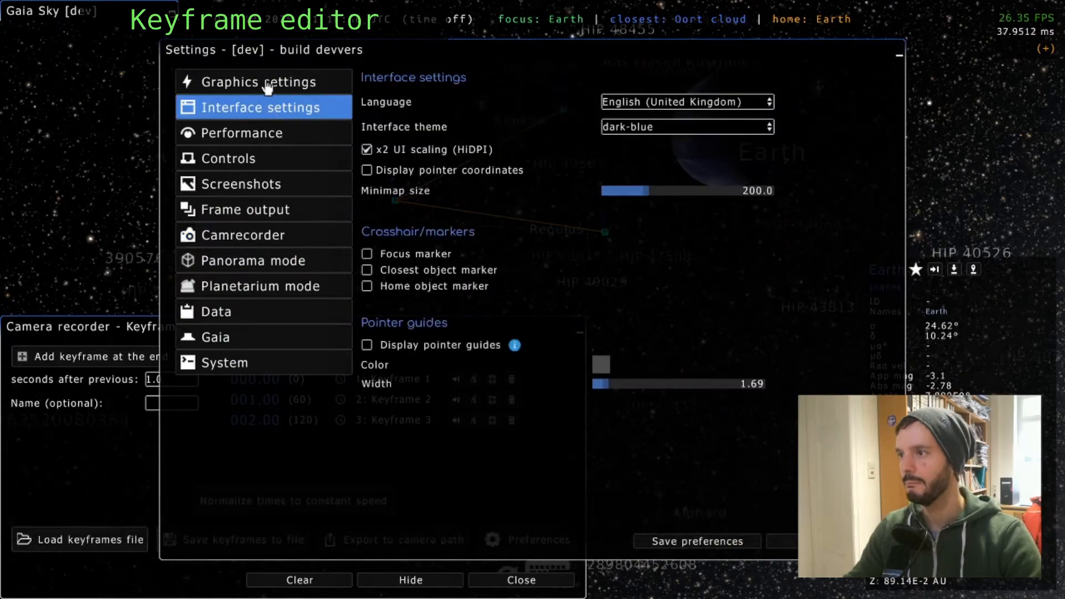
{"action": "left_click", "coordinate": [268, 81]}
{"action": "left_click", "coordinate": [653, 280]}
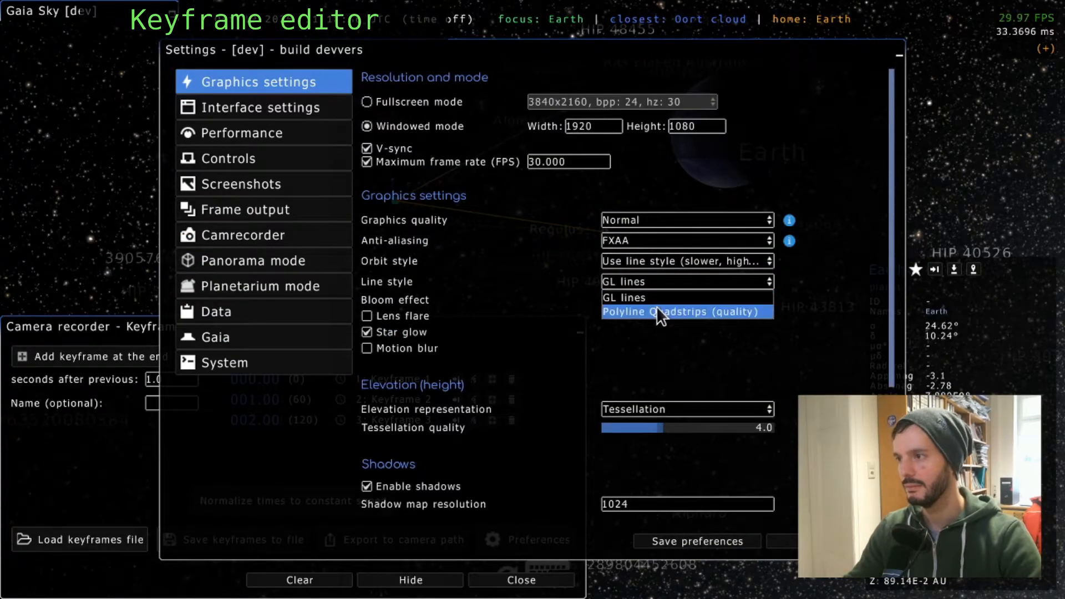
{"action": "left_click", "coordinate": [656, 307]}
{"action": "left_click", "coordinate": [698, 541]}
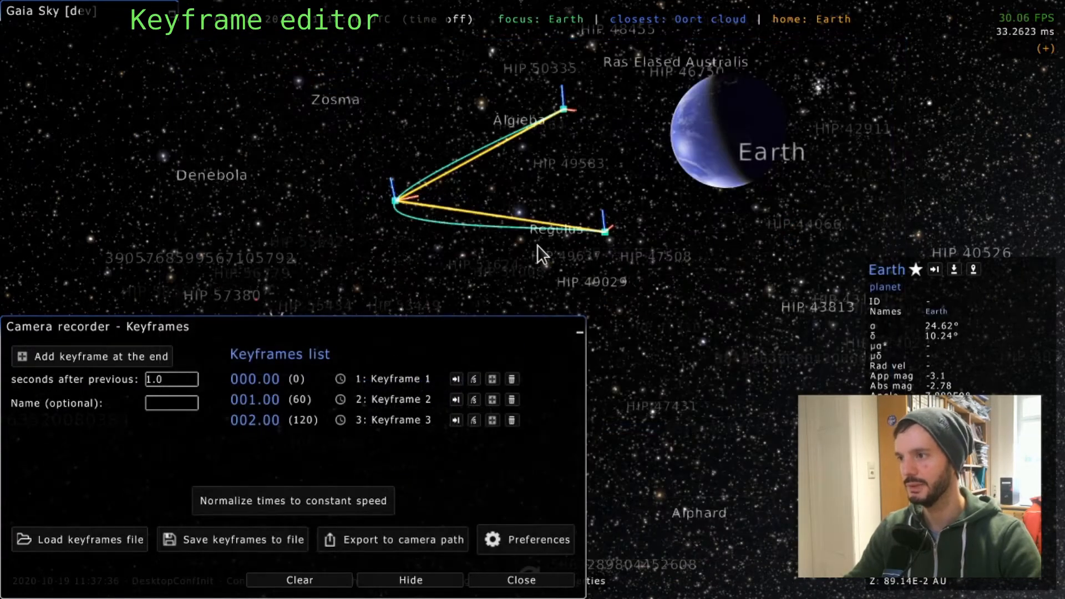
Select the middle keyframe, Keyframe 2, and shift its position slightly toward Earth.
{"action": "left_click_drag", "start_coordinate": [537, 245], "coordinate": [563, 258]}
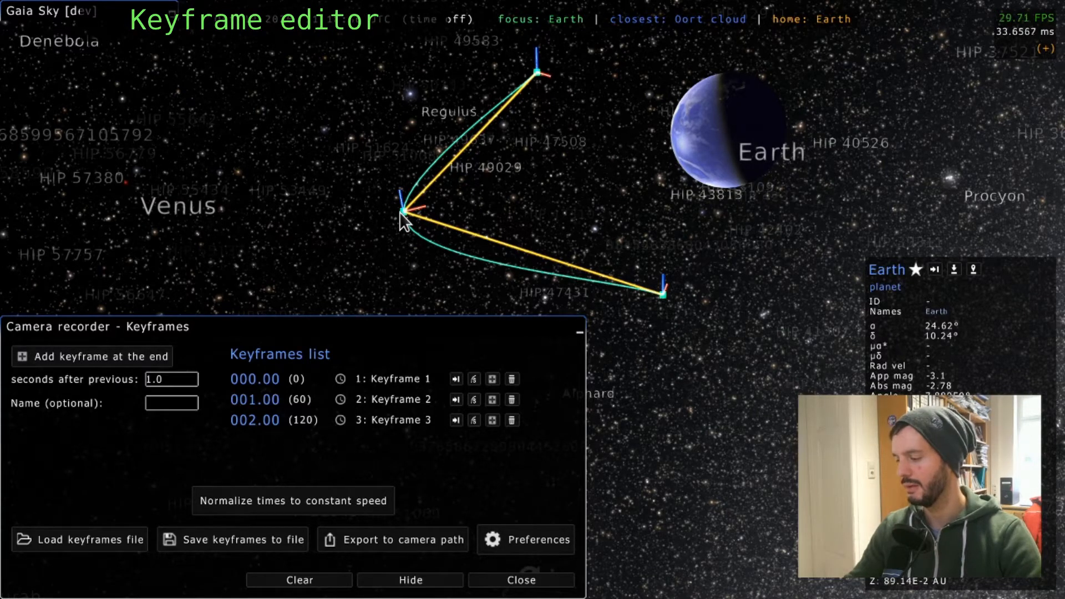
{"action": "left_click", "coordinate": [401, 212]}
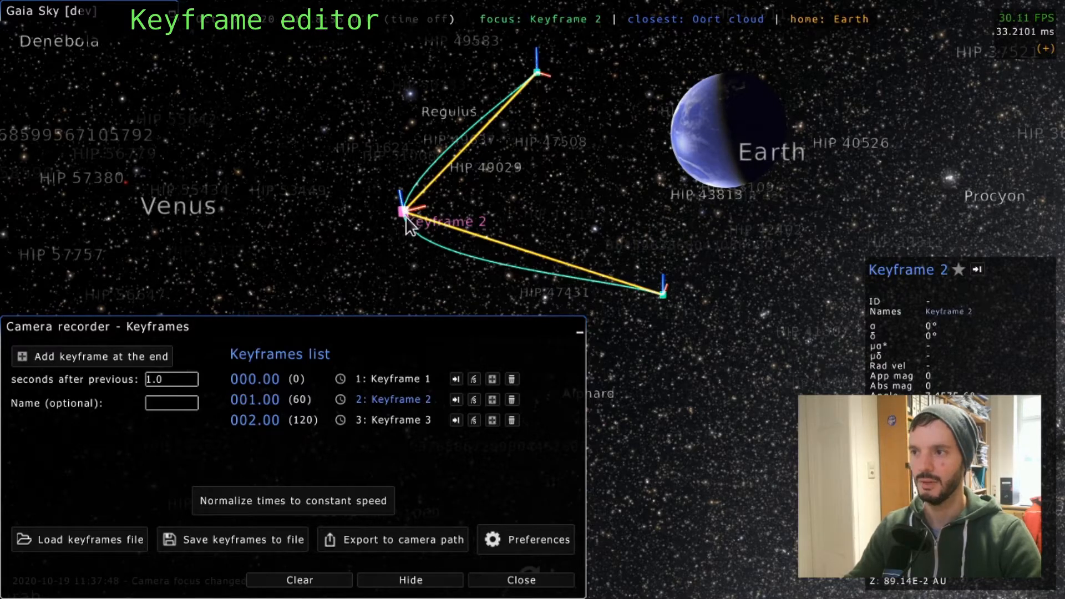
{"action": "left_click", "coordinate": [403, 216]}
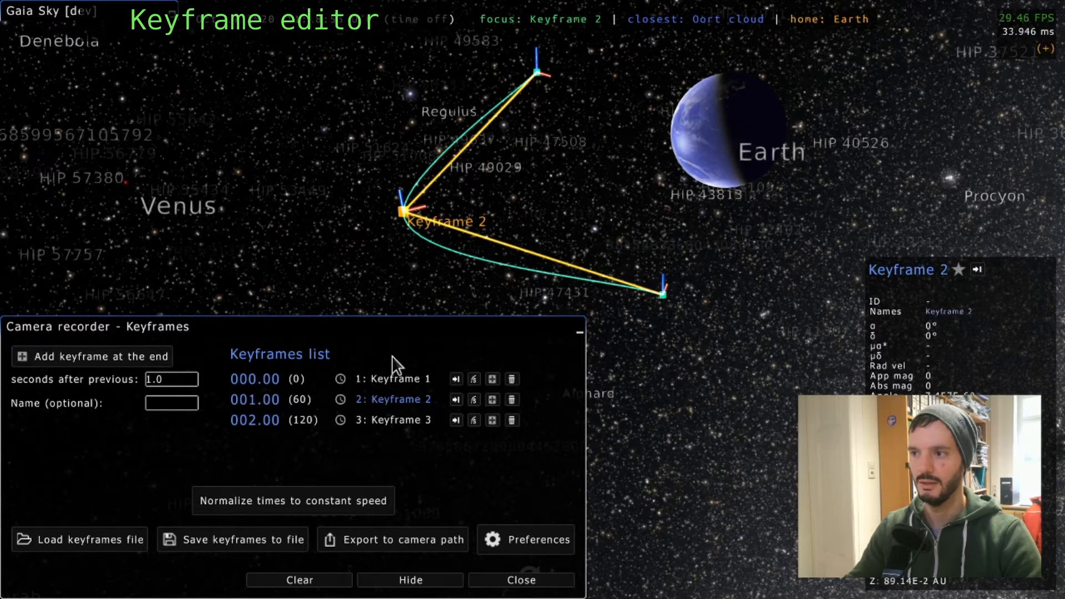
{"action": "mouse_move", "coordinate": [401, 212]}
{"action": "left_mouse_down"}
{"action": "mouse_move", "coordinate": [336, 241]}
{"action": "mouse_move", "coordinate": [435, 228]}
{"action": "mouse_move", "coordinate": [472, 190]}
{"action": "mouse_move", "coordinate": [380, 210]}
{"action": "mouse_move", "coordinate": [413, 239]}
{"action": "mouse_move", "coordinate": [506, 219]}
{"action": "mouse_move", "coordinate": [399, 215]}
{"action": "mouse_move", "coordinate": [430, 227]}
{"action": "mouse_move", "coordinate": [446, 207]}
{"action": "mouse_move", "coordinate": [415, 206]}
{"action": "mouse_move", "coordinate": [433, 221]}
{"action": "mouse_move", "coordinate": [435, 203]}
{"action": "mouse_move", "coordinate": [413, 177]}
{"action": "mouse_move", "coordinate": [420, 209]}
{"action": "left_mouse_up"}
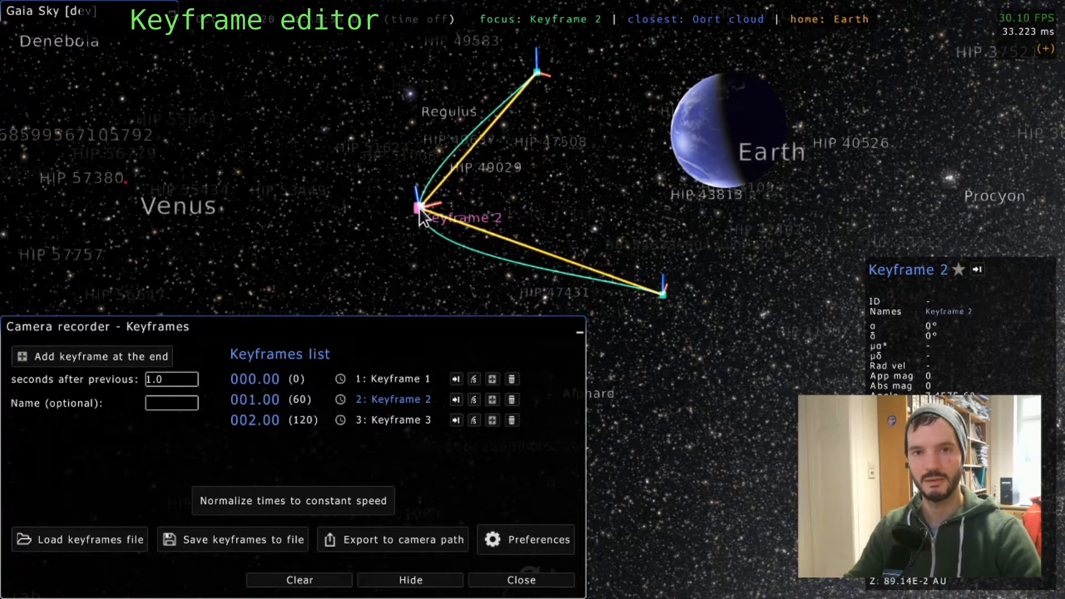
{"action": "mouse_move", "coordinate": [419, 207]}
{"action": "left_mouse_down"}
{"action": "mouse_move", "coordinate": [334, 81]}
{"action": "mouse_move", "coordinate": [106, 133]}
{"action": "mouse_move", "coordinate": [610, 174]}
{"action": "mouse_move", "coordinate": [747, 169]}
{"action": "mouse_move", "coordinate": [891, 134]}
{"action": "mouse_move", "coordinate": [832, 143]}
{"action": "mouse_move", "coordinate": [747, 208]}
{"action": "mouse_move", "coordinate": [864, 195]}
{"action": "mouse_move", "coordinate": [834, 199]}
{"action": "mouse_move", "coordinate": [905, 212]}
{"action": "mouse_move", "coordinate": [909, 202]}
{"action": "mouse_move", "coordinate": [885, 179]}
{"action": "mouse_move", "coordinate": [915, 165]}
{"action": "mouse_move", "coordinate": [412, 211]}
{"action": "left_mouse_up"}
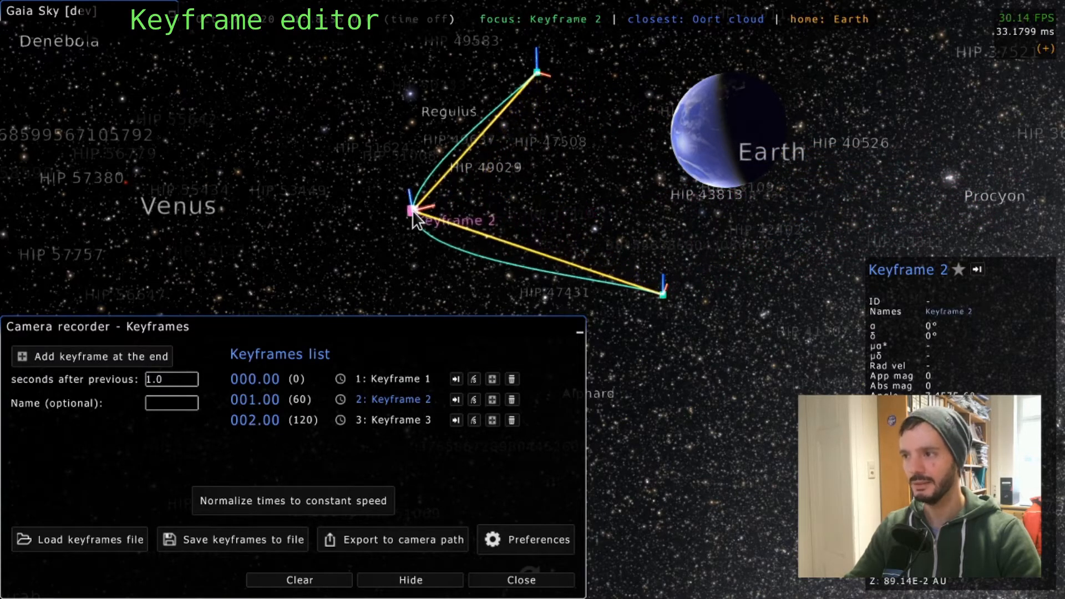
Select Keyframe 1 and Keyframe 3 in turn, and move Keyframe 3 farther away from Keyframe 2.
{"action": "left_click", "coordinate": [537, 71]}
{"action": "left_click", "coordinate": [663, 295]}
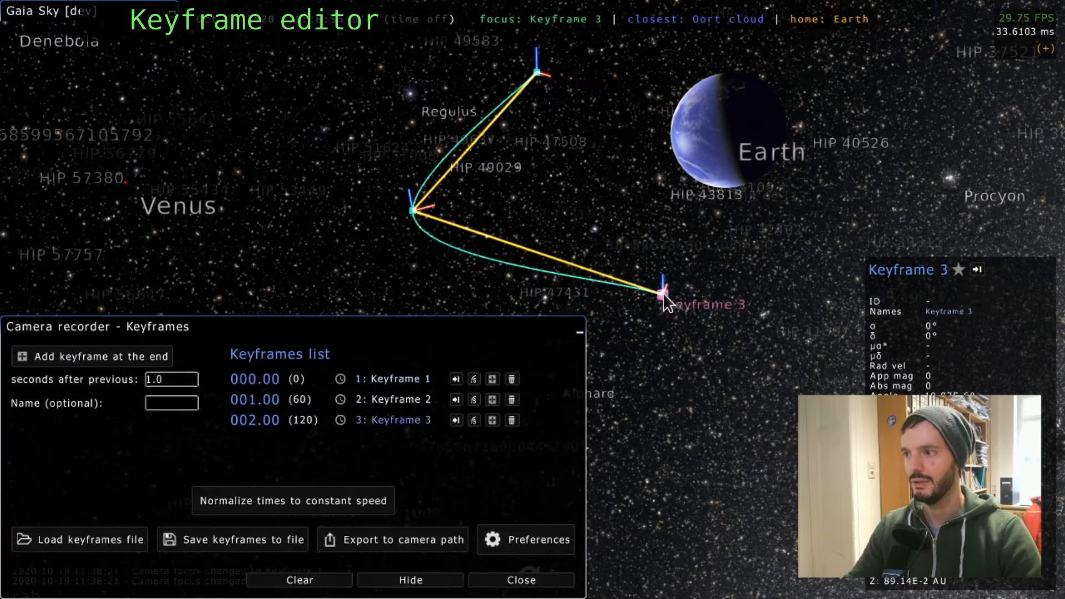
{"action": "left_click_drag", "start_coordinate": [661, 308], "coordinate": [718, 302]}
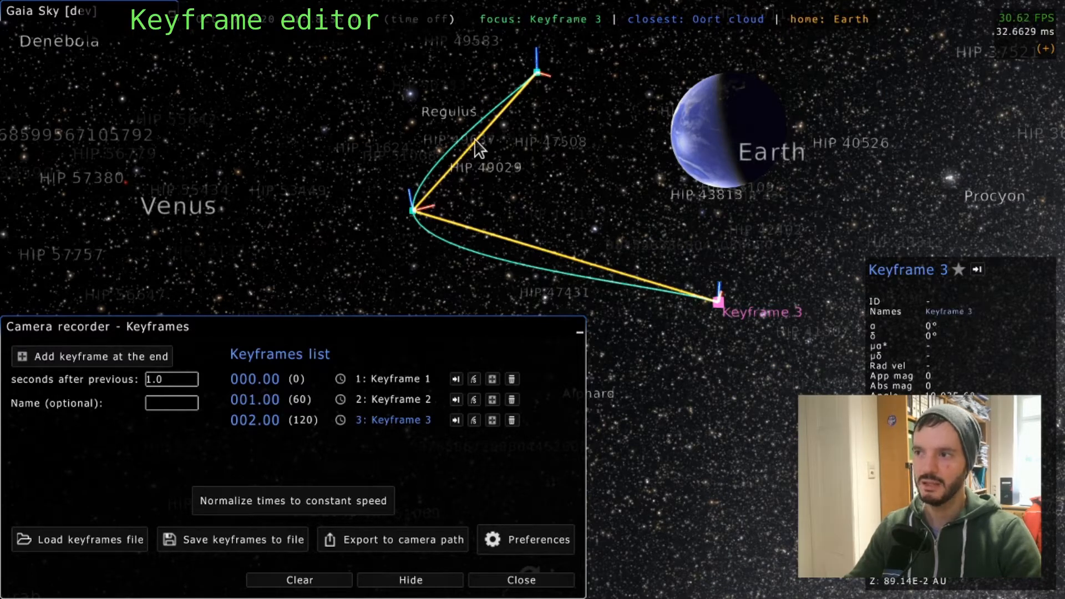
Set the camera position interpolation to Linear in the keyframe preferences and save them.
{"action": "left_click", "coordinate": [523, 541]}
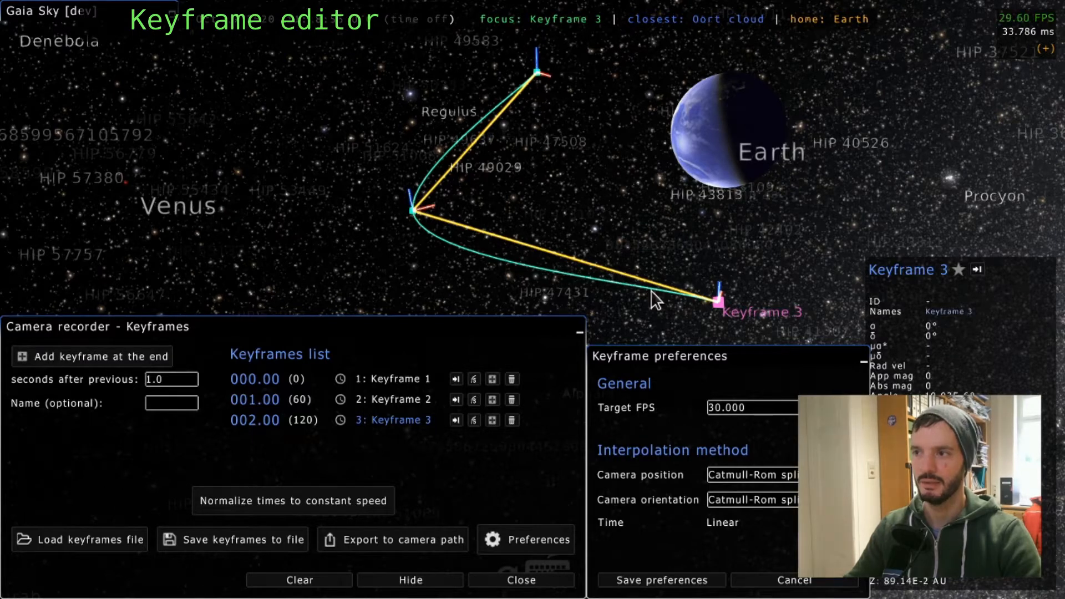
{"action": "left_click", "coordinate": [748, 479]}
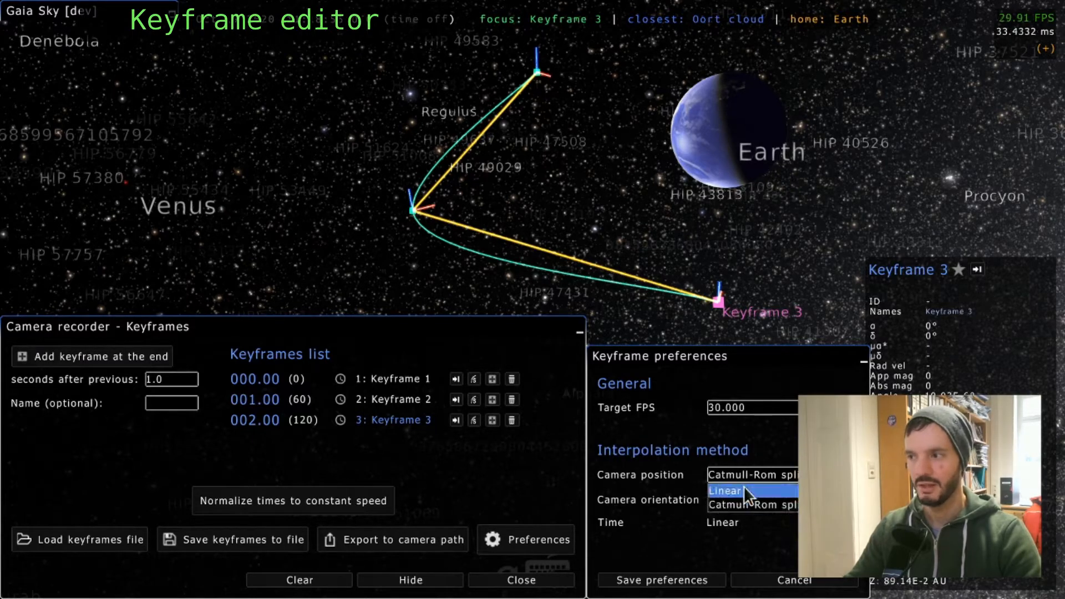
{"action": "left_click", "coordinate": [744, 490]}
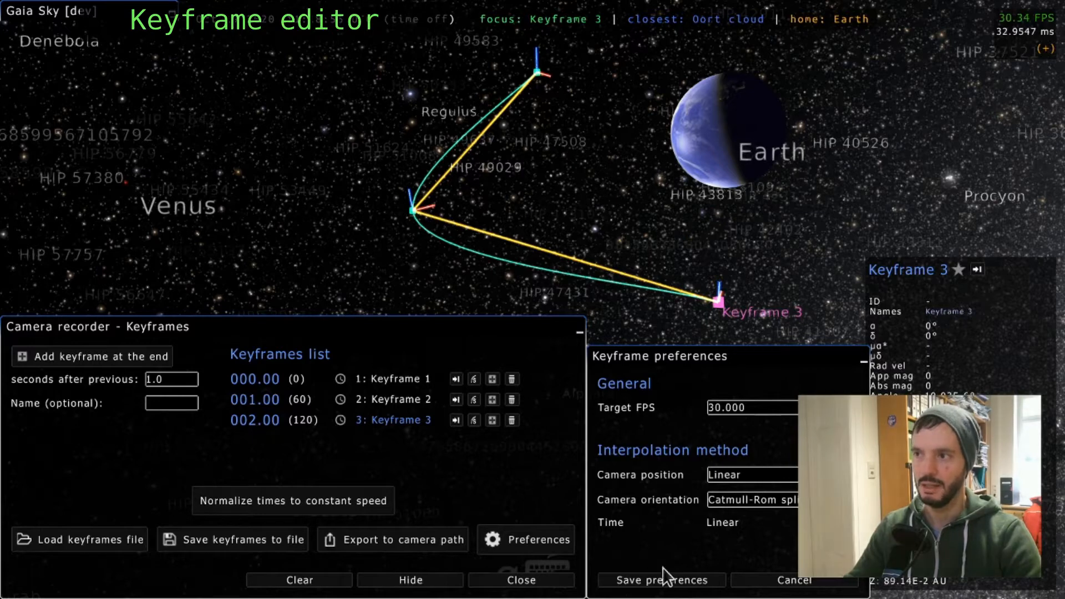
{"action": "left_click", "coordinate": [674, 580]}
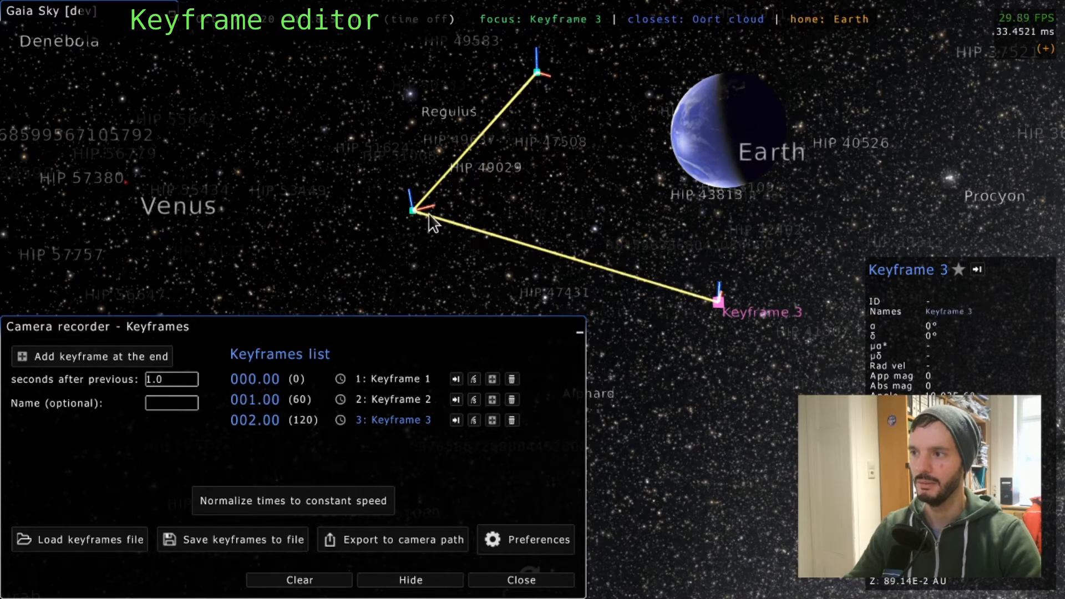
Set the camera position interpolation back to Catmull-Rom spline in the keyframe preferences and save them.
{"action": "left_click", "coordinate": [529, 541]}
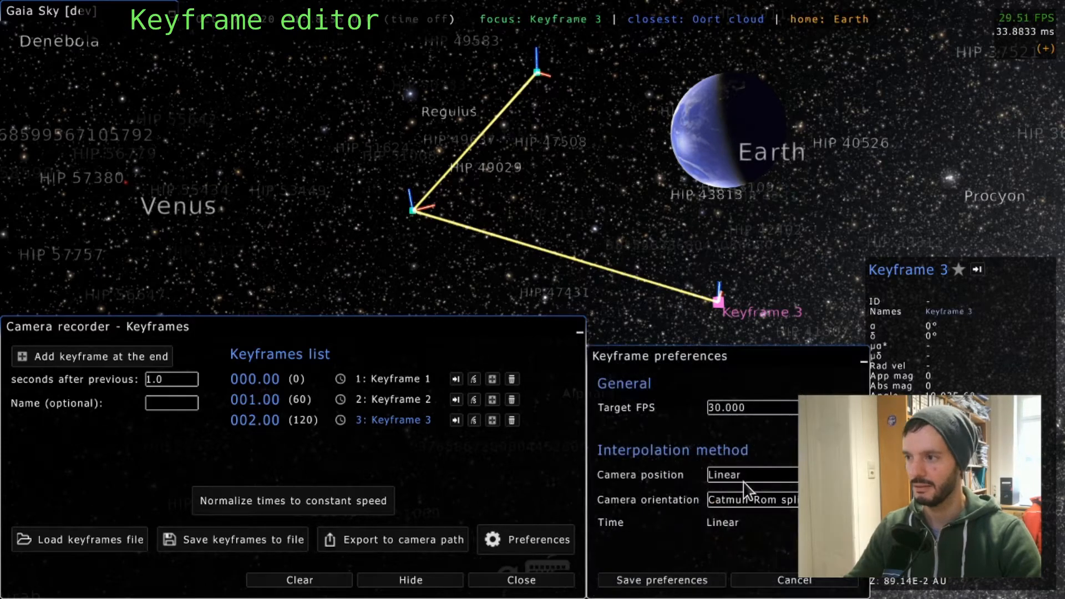
{"action": "left_click", "coordinate": [757, 474]}
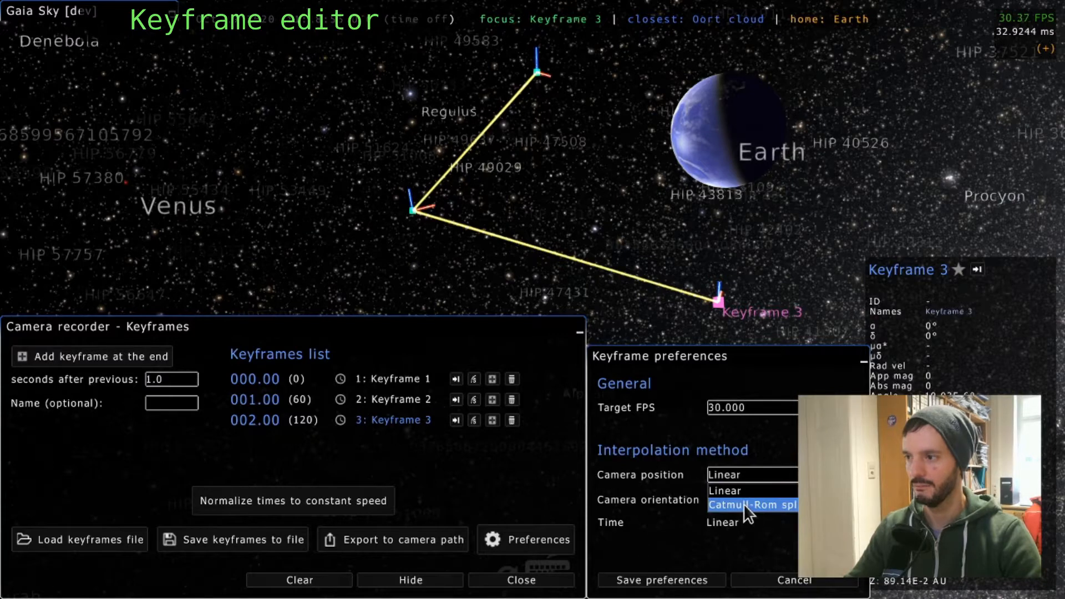
{"action": "left_click", "coordinate": [743, 503]}
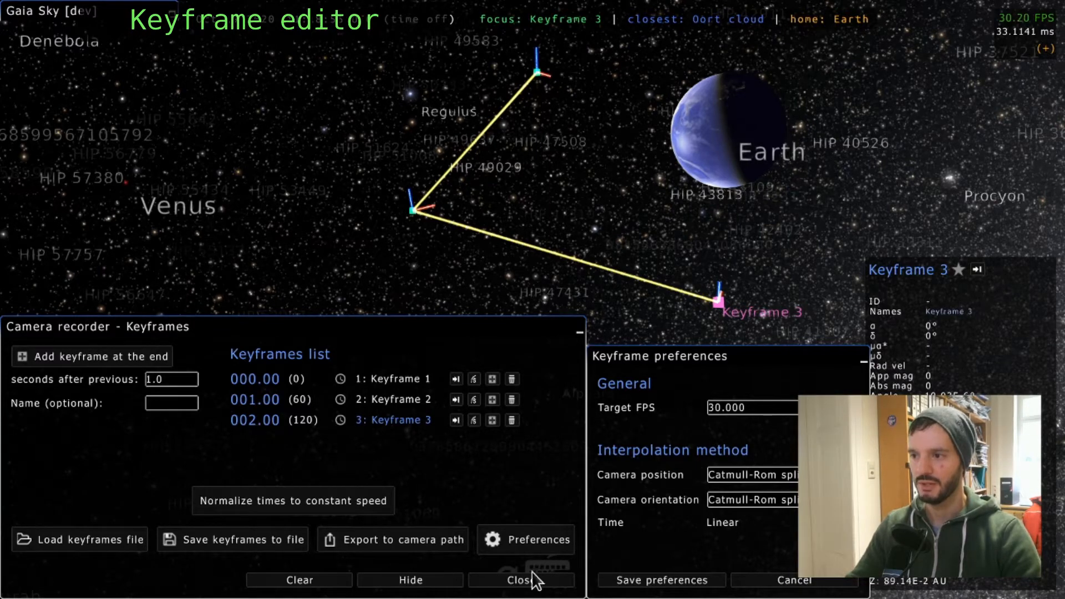
{"action": "left_click", "coordinate": [674, 587]}
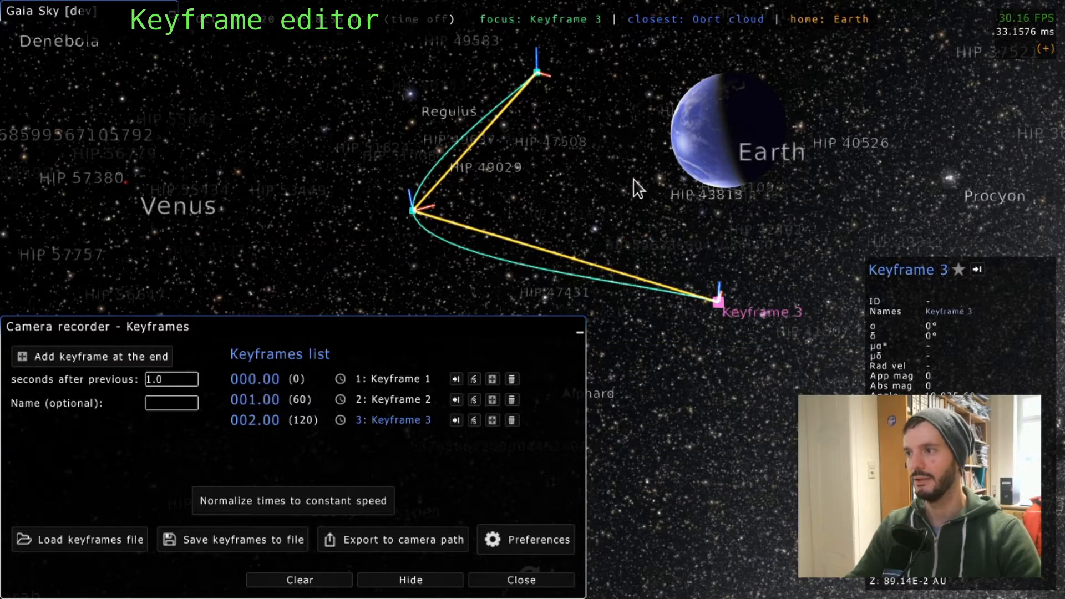
Rotate the camera orientation of Keyframe 3 several times around its different axes, keeping its position.
{"action": "left_click_drag", "start_coordinate": [633, 179], "coordinate": [728, 155]}
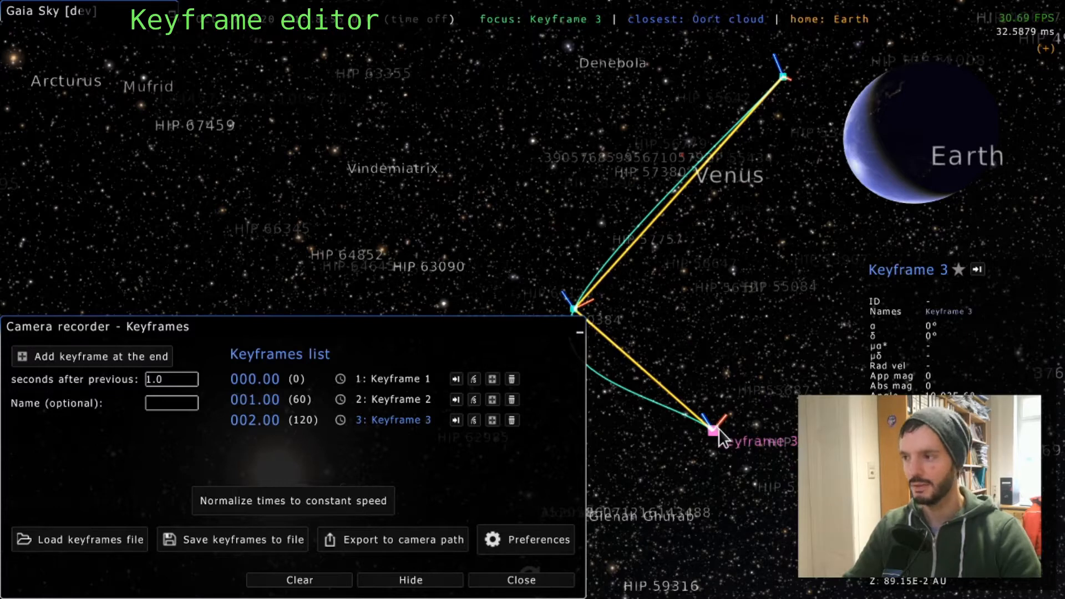
{"action": "mouse_move", "coordinate": [719, 430]}
{"action": "left_mouse_down", "text": "alt"}
{"action": "mouse_move", "coordinate": [724, 468]}
{"action": "mouse_move", "coordinate": [728, 438]}
{"action": "left_mouse_up", "text": "alt"}
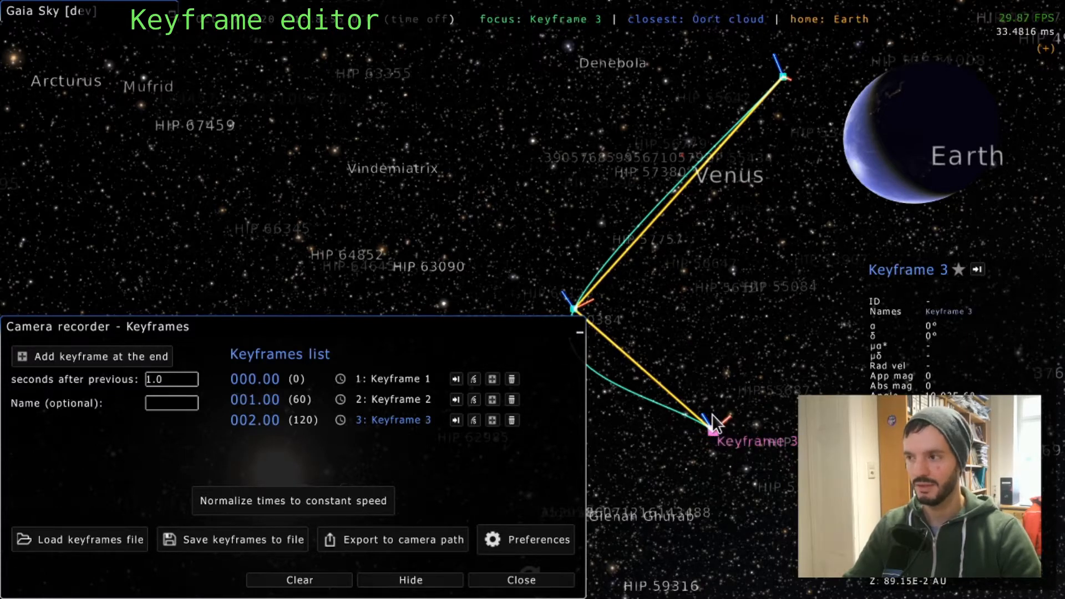
{"action": "left_click_drag", "start_coordinate": [667, 391], "coordinate": [772, 392], "text": "alt"}
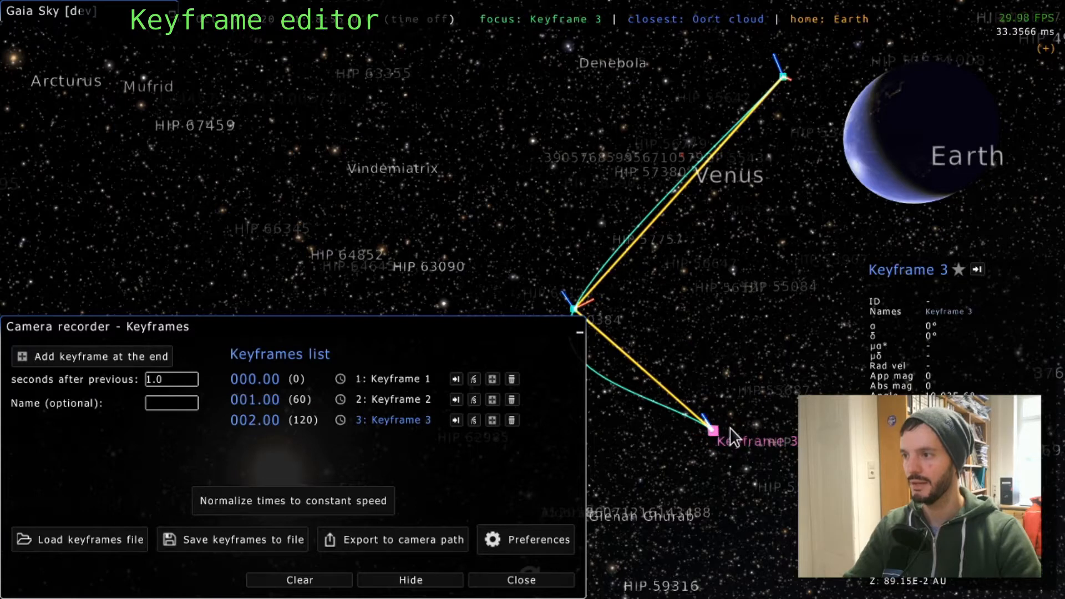
{"action": "left_click_drag", "start_coordinate": [731, 428], "coordinate": [675, 422], "text": "alt"}
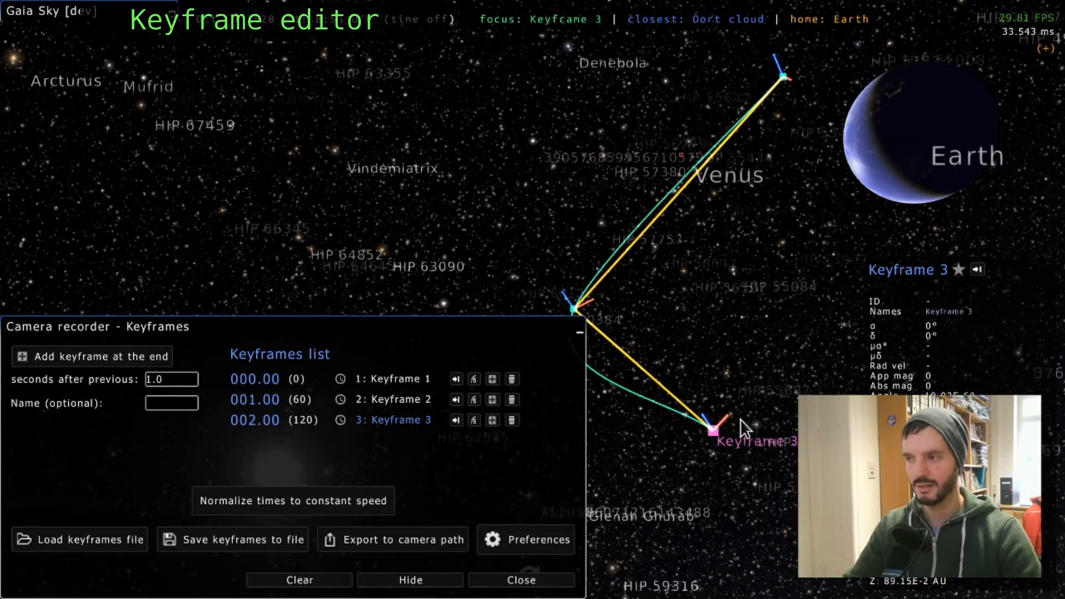
{"action": "left_click_drag", "start_coordinate": [722, 414], "coordinate": [693, 436], "text": "alt"}
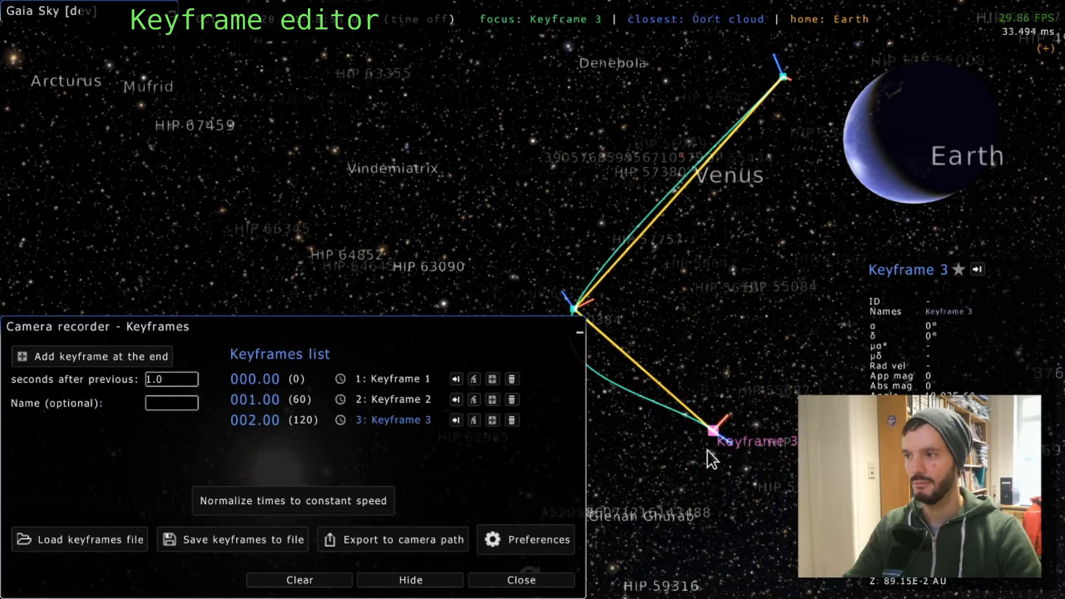
{"action": "left_click_drag", "start_coordinate": [761, 476], "coordinate": [802, 493], "text": "alt"}
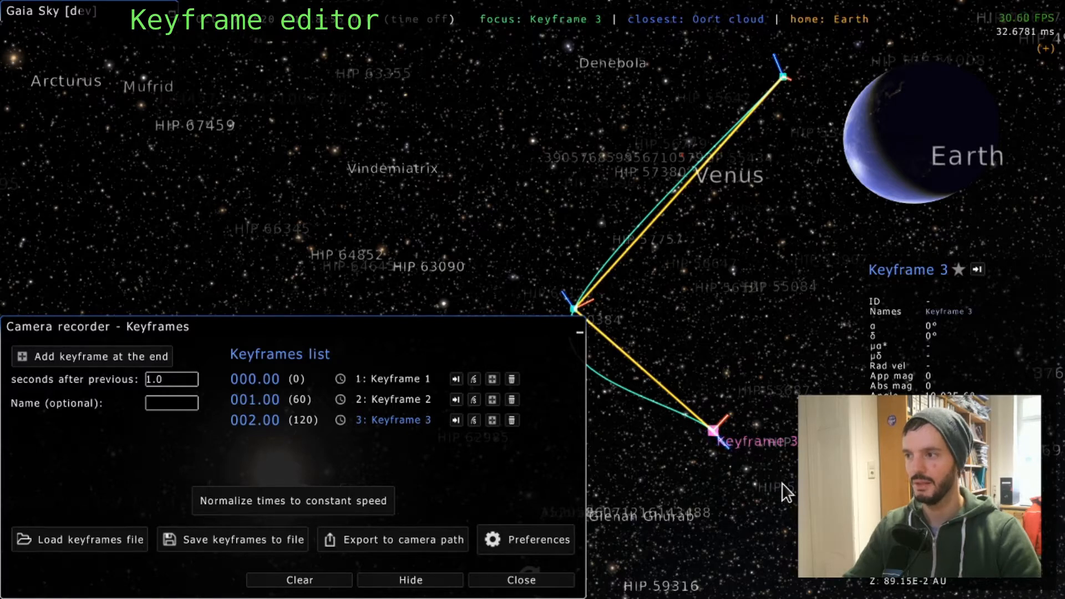
{"action": "mouse_move", "coordinate": [703, 442]}
{"action": "left_mouse_down", "text": "alt"}
{"action": "mouse_move", "coordinate": [709, 427]}
{"action": "mouse_move", "coordinate": [673, 416]}
{"action": "mouse_move", "coordinate": [683, 451]}
{"action": "mouse_move", "coordinate": [678, 386]}
{"action": "mouse_move", "coordinate": [672, 426]}
{"action": "left_mouse_up", "text": "alt"}
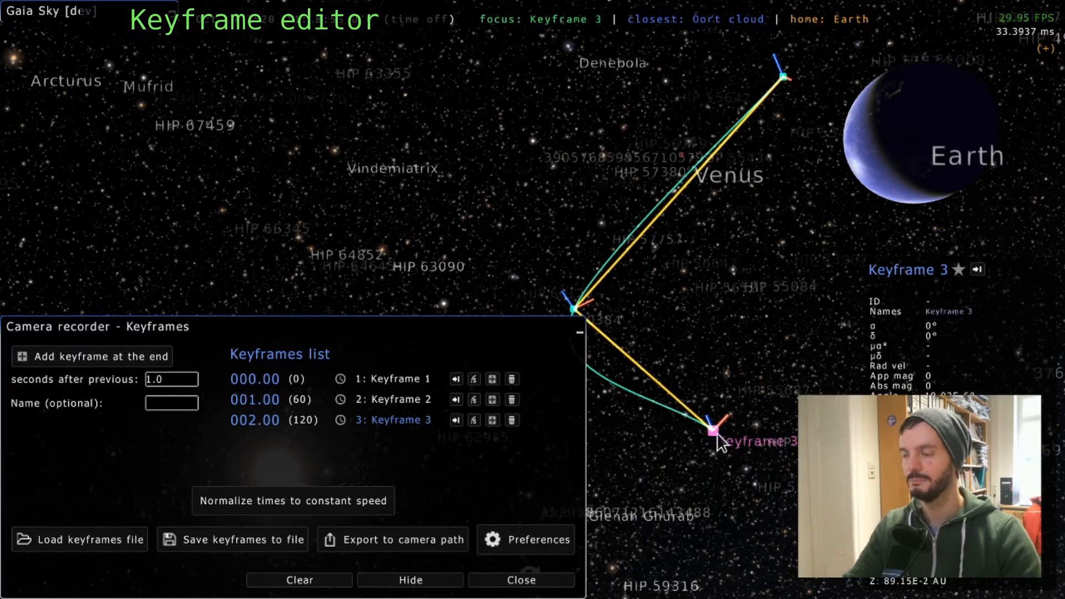
Focus on Earth and add five keyframes to the end of the path, one second apart, from successive viewpoints around the planet.
{"action": "left_click_drag", "start_coordinate": [710, 432], "coordinate": [692, 443]}
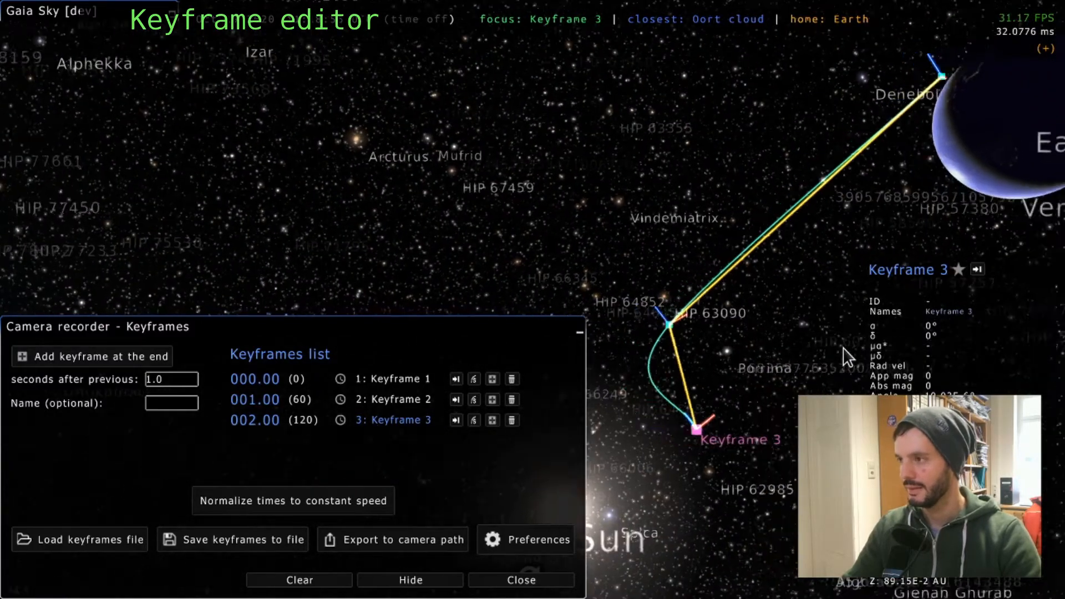
{"action": "double_click", "coordinate": [990, 146]}
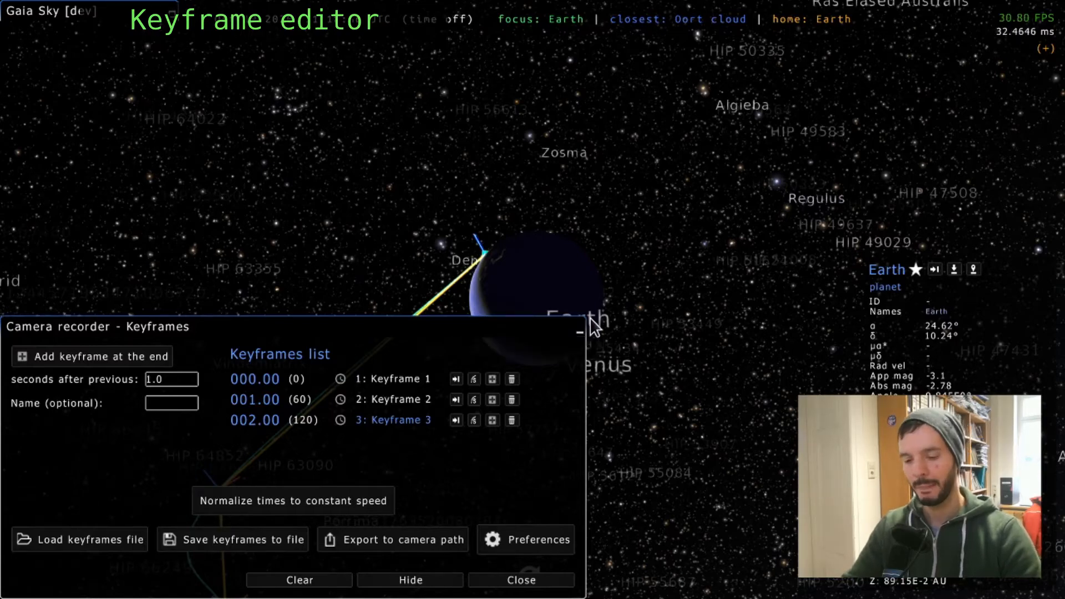
{"action": "key", "text": "ctrl+w"}
{"action": "left_click_drag", "start_coordinate": [808, 343], "coordinate": [688, 358]}
{"action": "key", "text": "ctrl+w"}
{"action": "key", "text": "ctrl+w"}
{"action": "left_click_drag", "start_coordinate": [753, 230], "coordinate": [697, 259]}
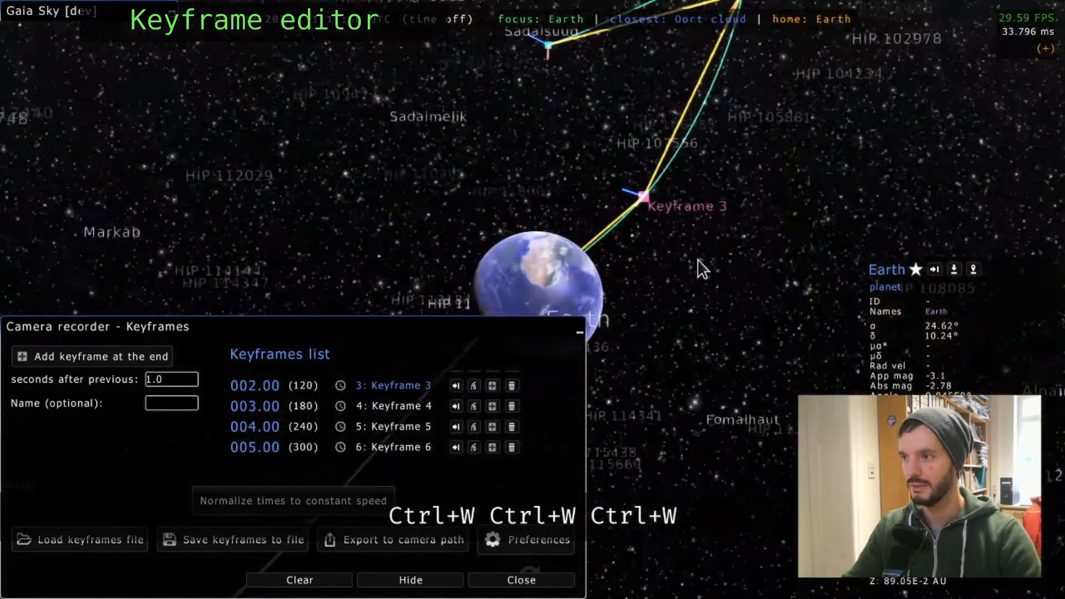
{"action": "key", "text": "ctrl+w"}
{"action": "left_click_drag", "start_coordinate": [751, 222], "coordinate": [684, 255]}
{"action": "key", "text": "ctrl+w"}
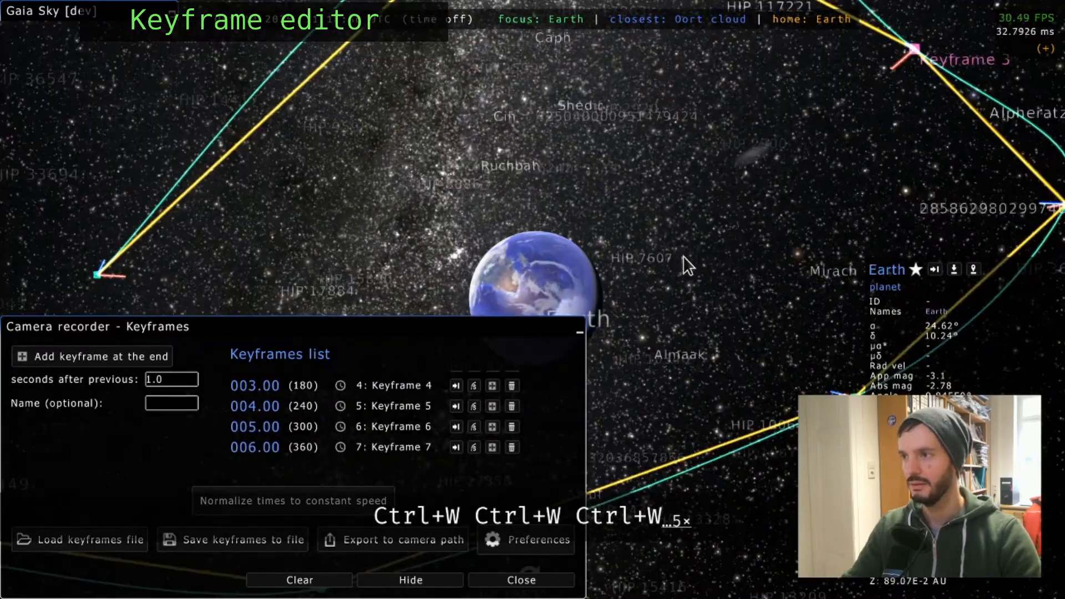
Append seven more keyframes one second apart, moving the camera around and farther away from Earth between them.
{"action": "key", "text": "ctrl+w"}
{"action": "left_click_drag", "start_coordinate": [793, 304], "coordinate": [634, 353]}
{"action": "key", "text": "ctrl+w"}
{"action": "key", "text": "ctrl+w"}
{"action": "key", "text": "ctrl+w"}
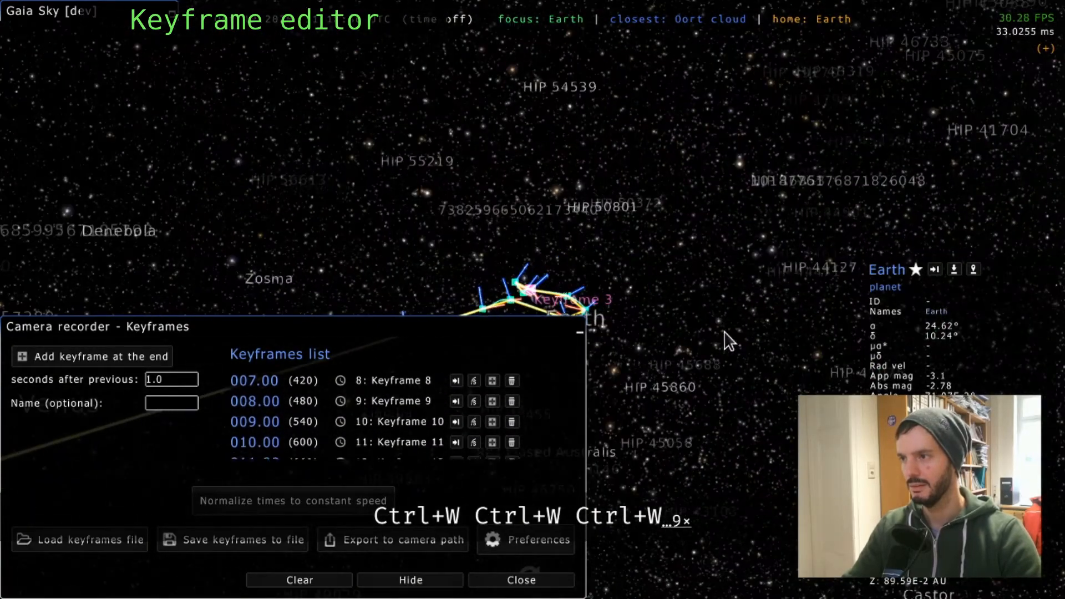
{"action": "key", "text": "ctrl+w"}
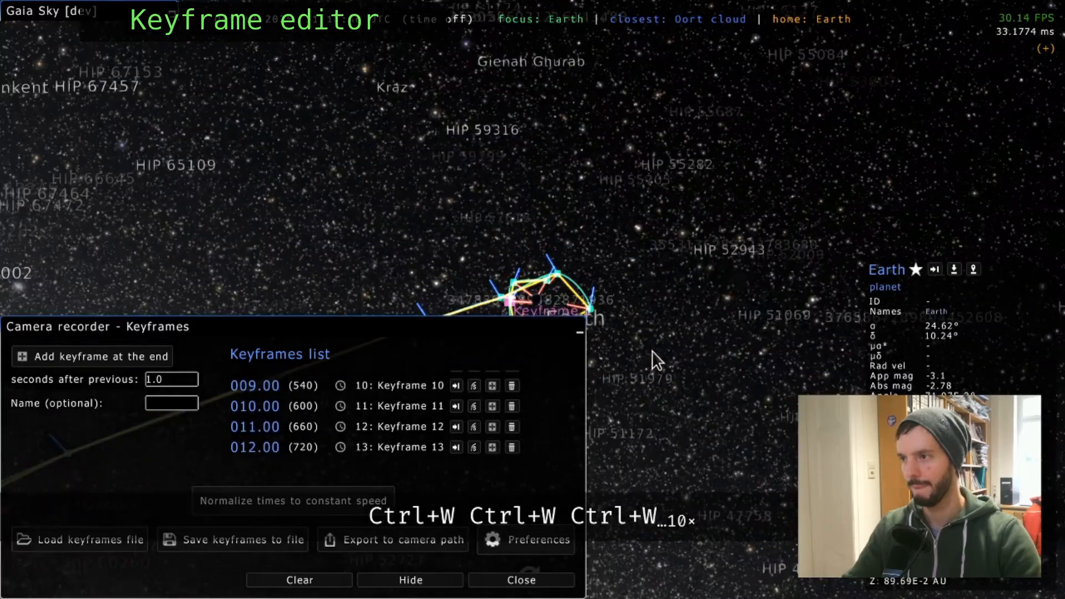
{"action": "key", "text": "ctrl+w"}
{"action": "left_click_drag", "start_coordinate": [707, 271], "coordinate": [665, 320]}
{"action": "key", "text": "ctrl+w"}
Examine the extended camera path around Earth from several angles and distances with the keyframes window collapsed and moved aside, and expand the window again.
{"action": "left_click", "coordinate": [458, 327]}
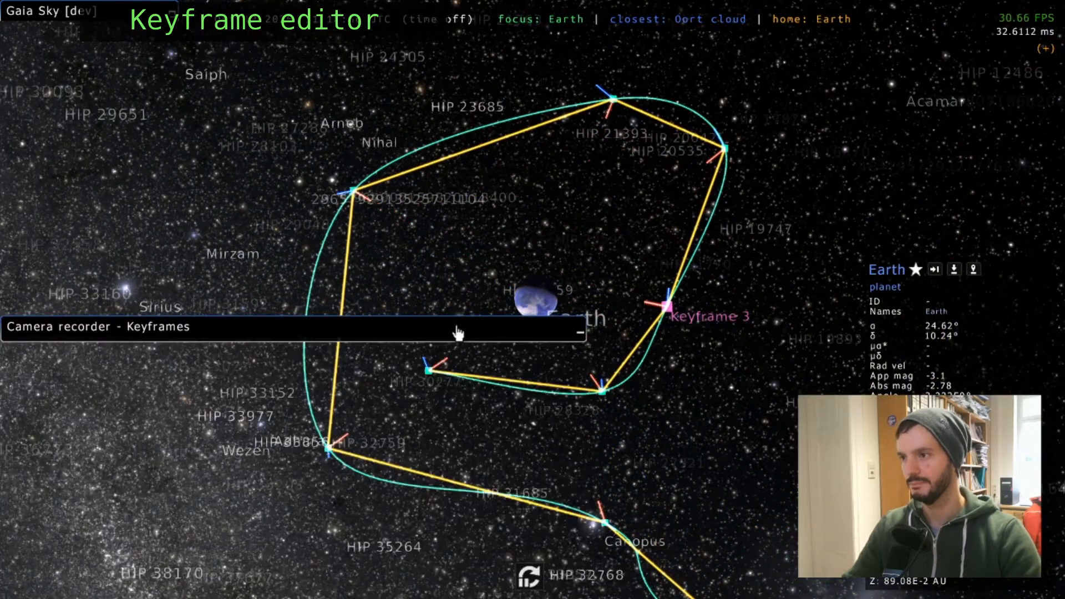
{"action": "left_click_drag", "start_coordinate": [449, 401], "coordinate": [433, 533]}
{"action": "left_click_drag", "start_coordinate": [477, 460], "coordinate": [496, 332]}
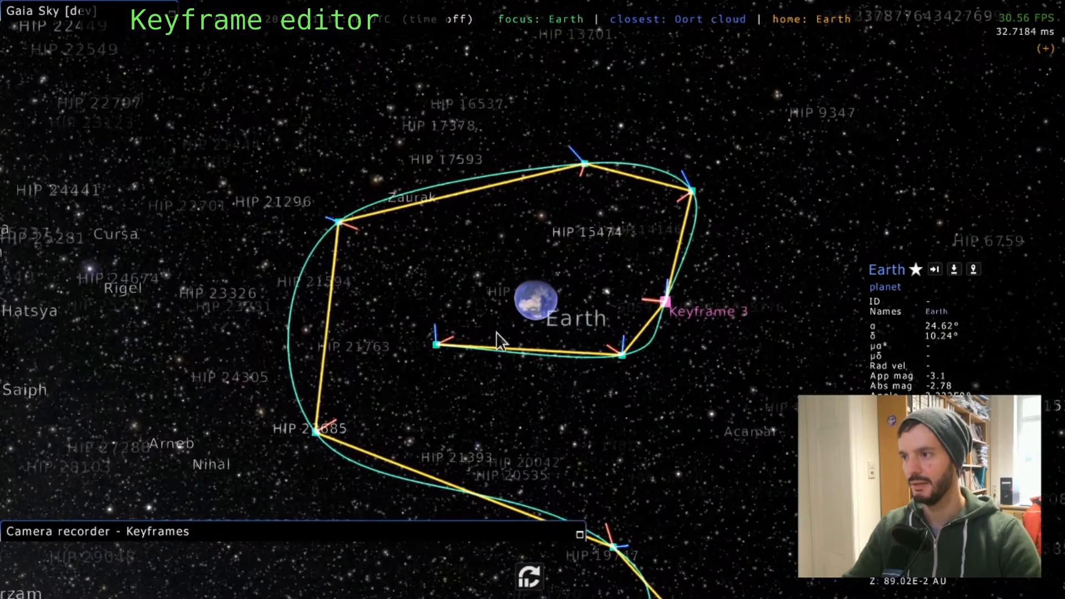
{"action": "scroll", "coordinate": [611, 307], "scroll_direction": "down", "scroll_amount": 5}
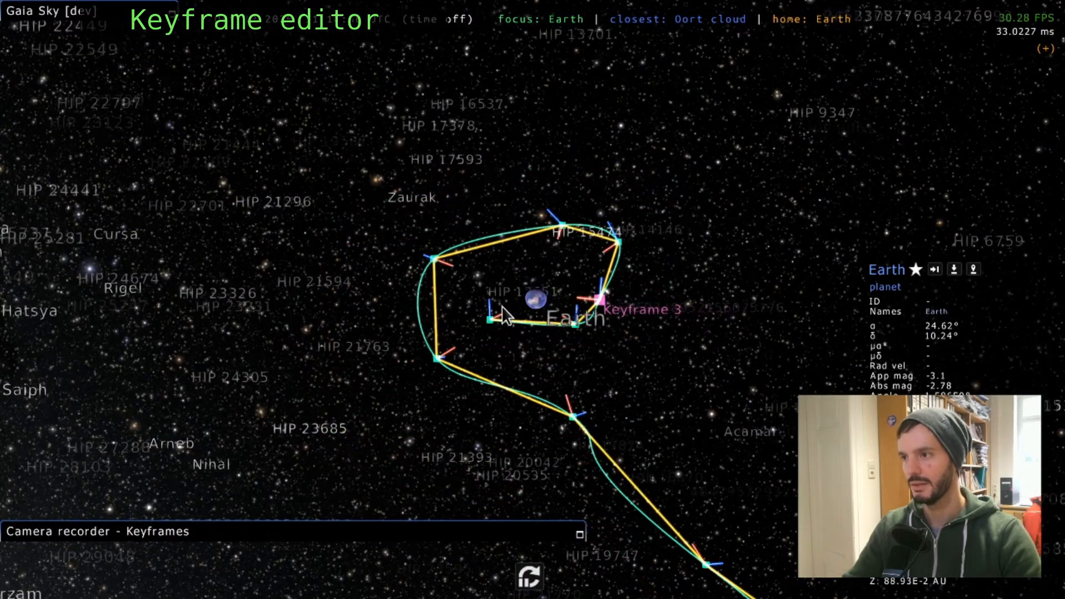
{"action": "left_click_drag", "start_coordinate": [465, 285], "coordinate": [705, 455]}
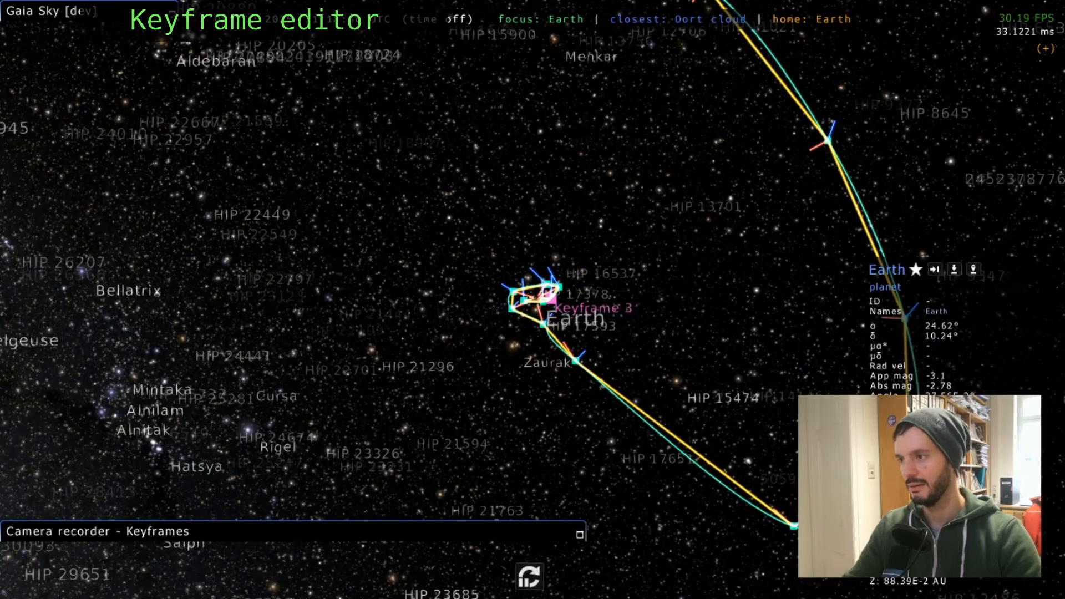
{"action": "left_click_drag", "start_coordinate": [744, 216], "coordinate": [403, 323]}
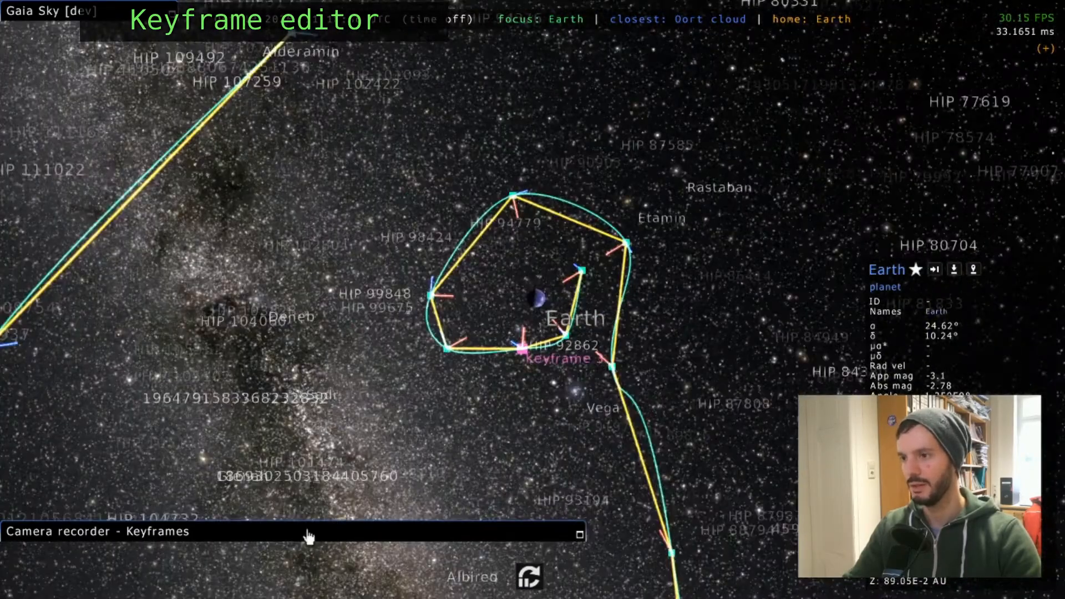
{"action": "left_click", "coordinate": [309, 536]}
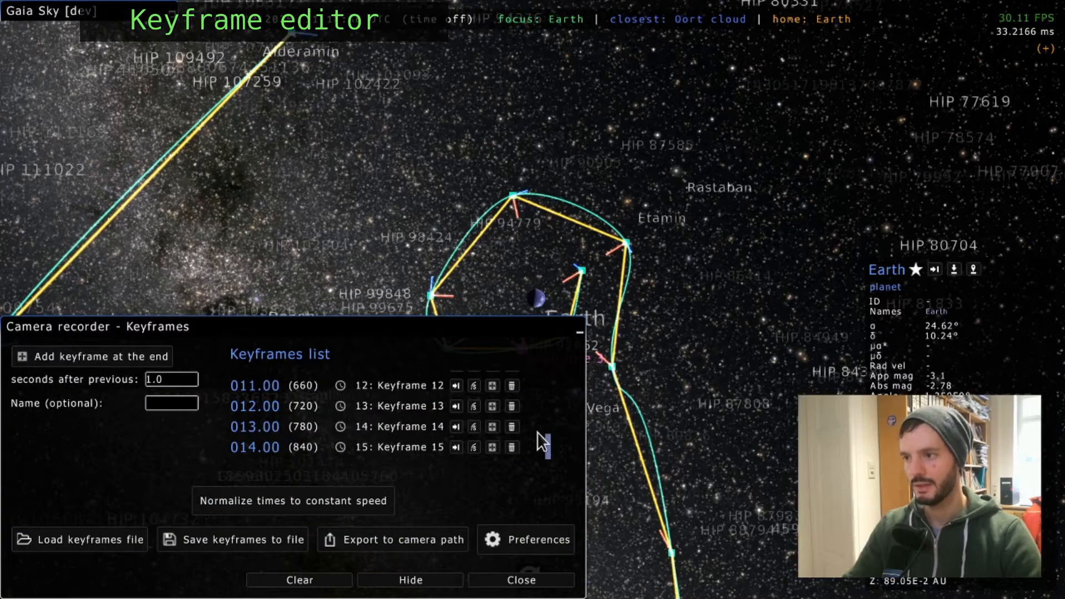
Select Keyframe 6 on the loop around Earth and make it a seam that splits the path's spline.
{"action": "left_click_drag", "start_coordinate": [546, 441], "coordinate": [549, 377]}
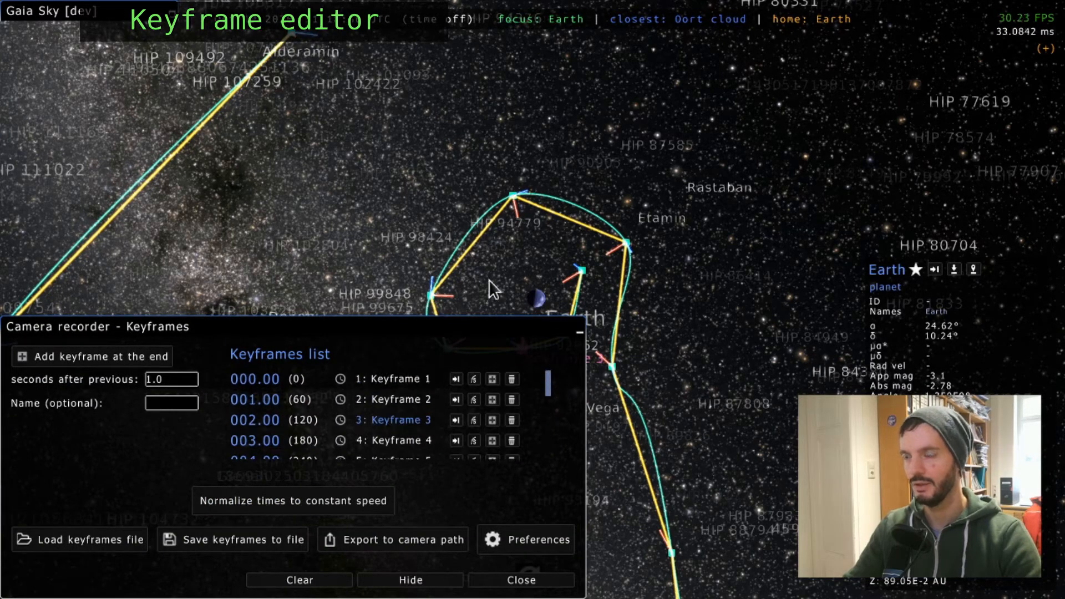
{"action": "left_click", "coordinate": [511, 195]}
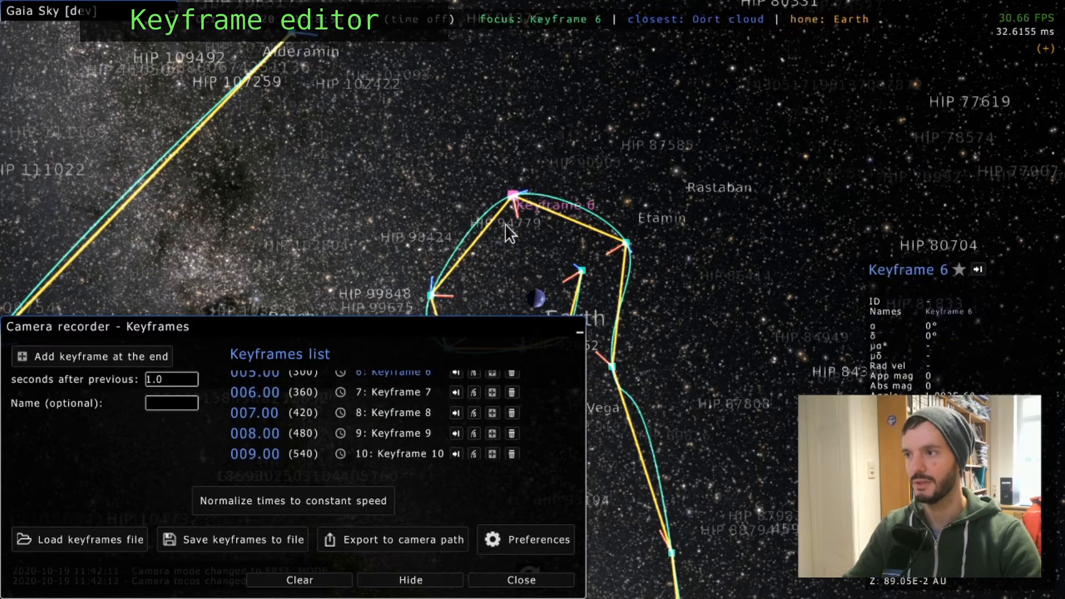
{"action": "scroll", "coordinate": [444, 420], "scroll_direction": "up", "scroll_amount": 1}
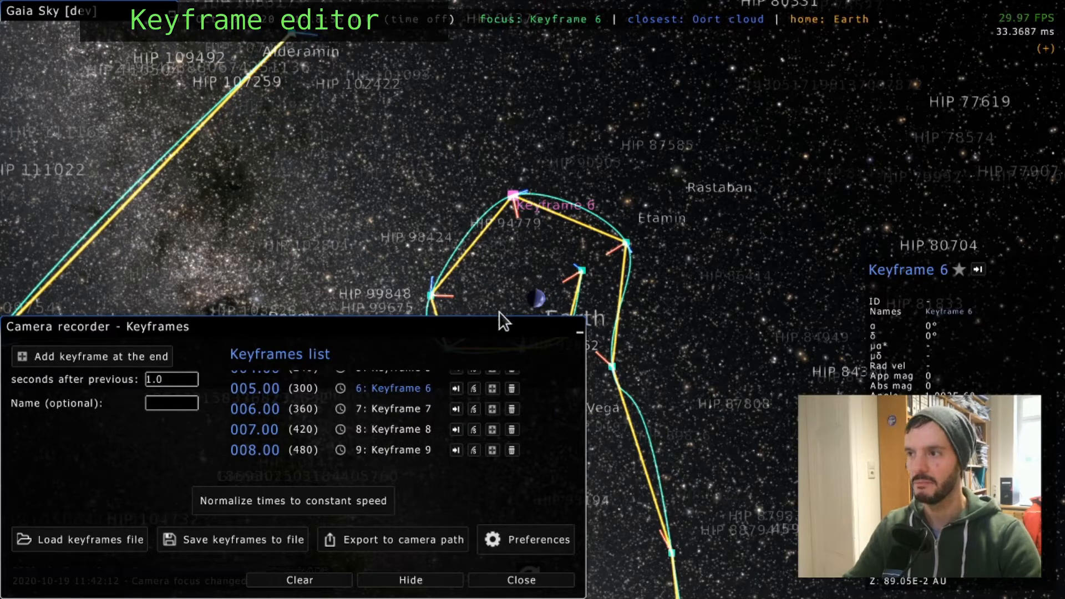
{"action": "left_click", "coordinate": [474, 389]}
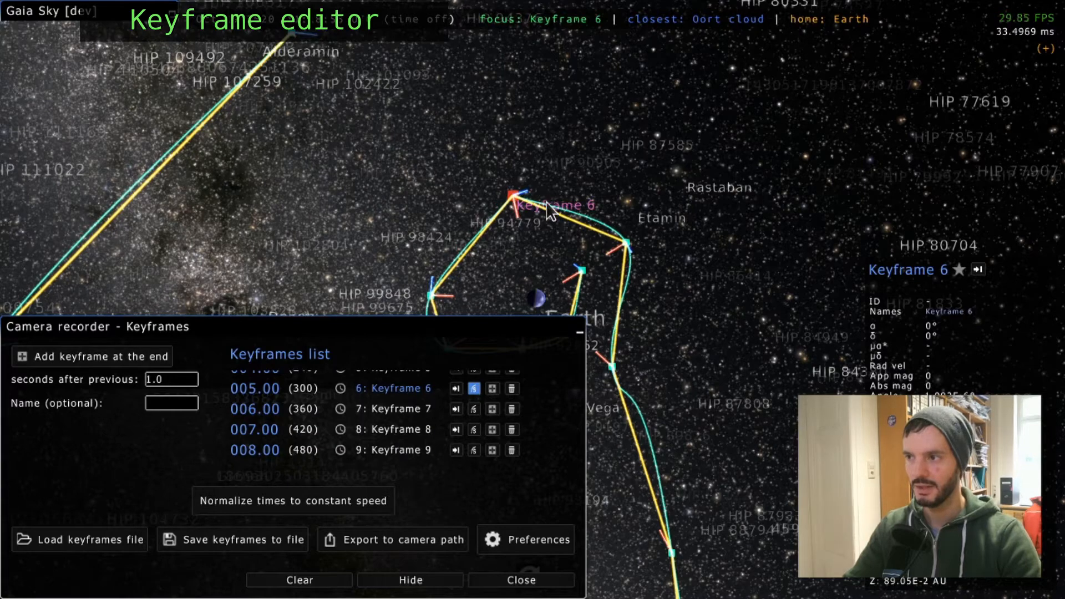
Examine the path's curvature on both sides of the seam at Keyframe 6, close up and from farther away.
{"action": "scroll", "coordinate": [522, 222], "scroll_direction": "up", "scroll_amount": 3}
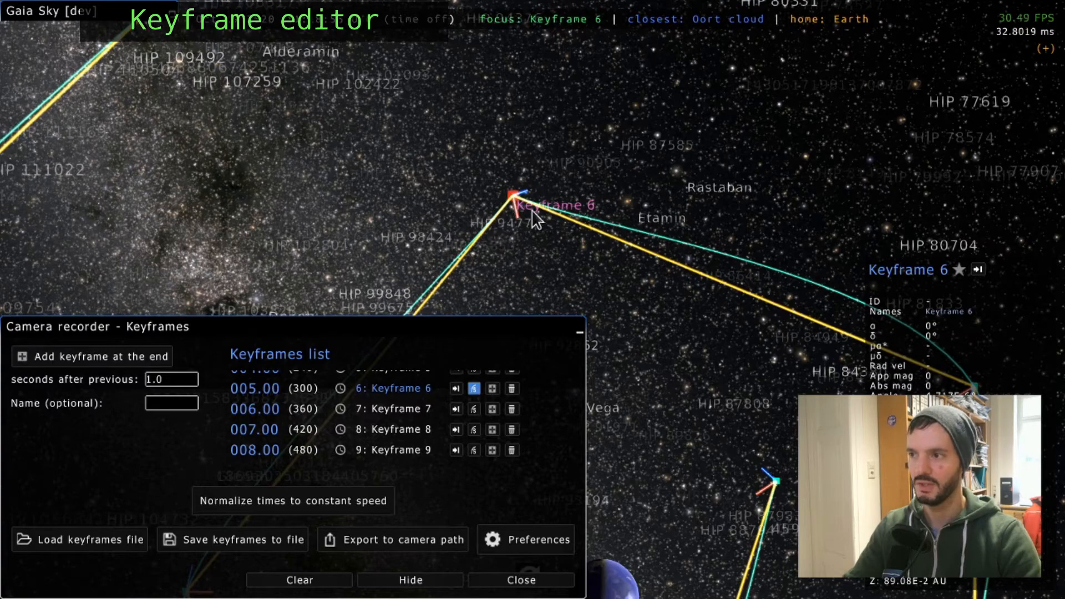
{"action": "scroll", "coordinate": [589, 244], "scroll_direction": "down", "scroll_amount": 1}
{"action": "scroll", "coordinate": [586, 244], "scroll_direction": "down", "scroll_amount": 3}
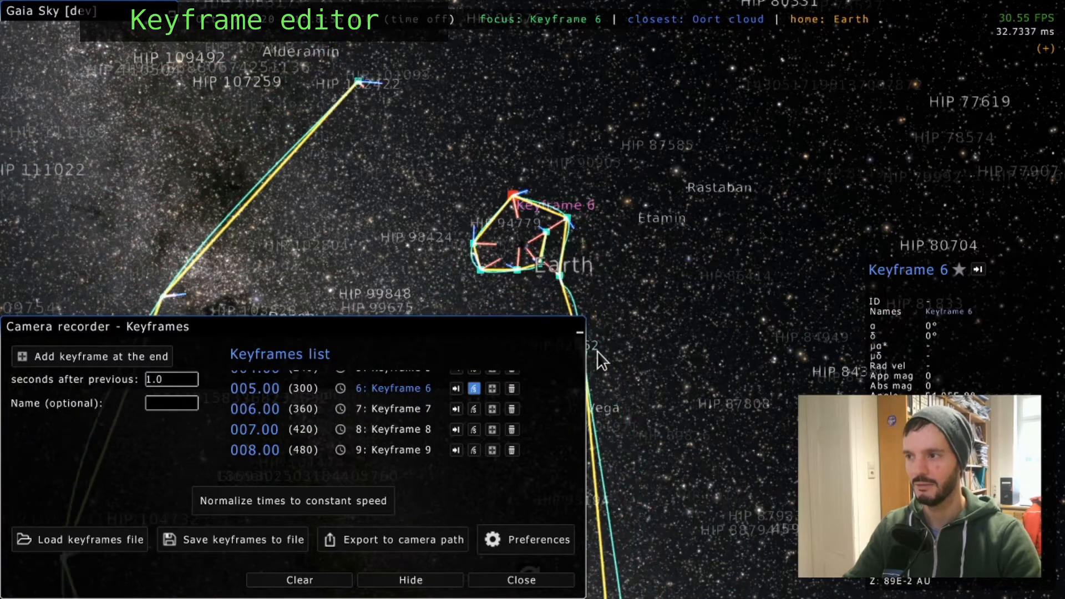
{"action": "scroll", "coordinate": [585, 304], "scroll_direction": "down", "scroll_amount": 2}
{"action": "scroll", "coordinate": [583, 301], "scroll_direction": "up", "scroll_amount": 3}
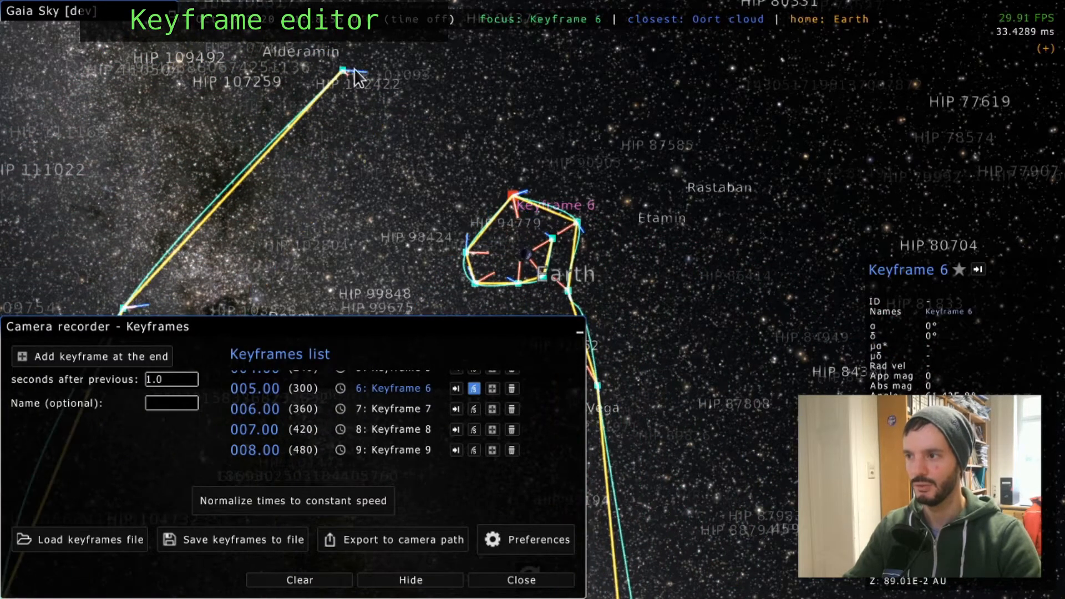
{"action": "scroll", "coordinate": [311, 211], "scroll_direction": "down", "scroll_amount": 2}
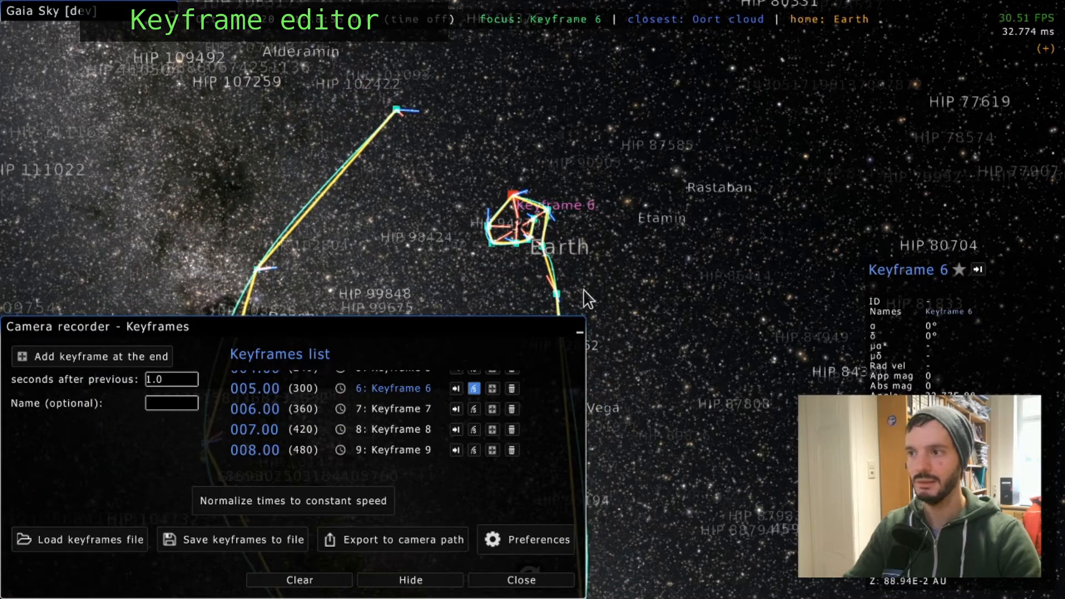
Turn off the seam at Keyframe 6 so the spline passes smoothly through it.
{"action": "scroll", "coordinate": [435, 233], "scroll_direction": "down", "scroll_amount": 2}
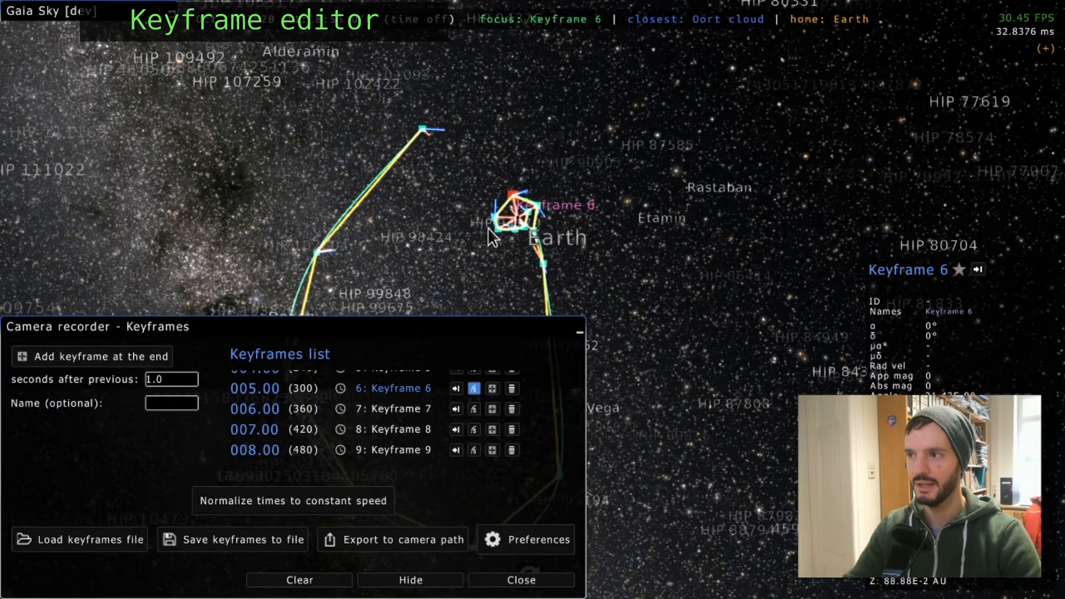
{"action": "scroll", "coordinate": [488, 227], "scroll_direction": "up", "scroll_amount": 3}
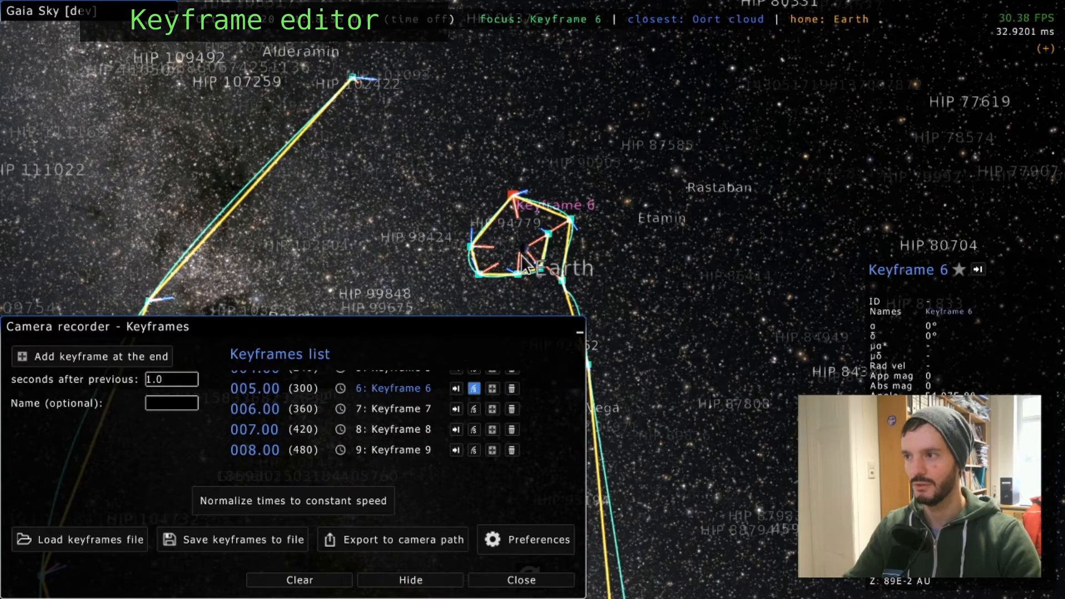
{"action": "scroll", "coordinate": [516, 202], "scroll_direction": "up", "scroll_amount": 2}
{"action": "scroll", "coordinate": [515, 197], "scroll_direction": "up", "scroll_amount": 2}
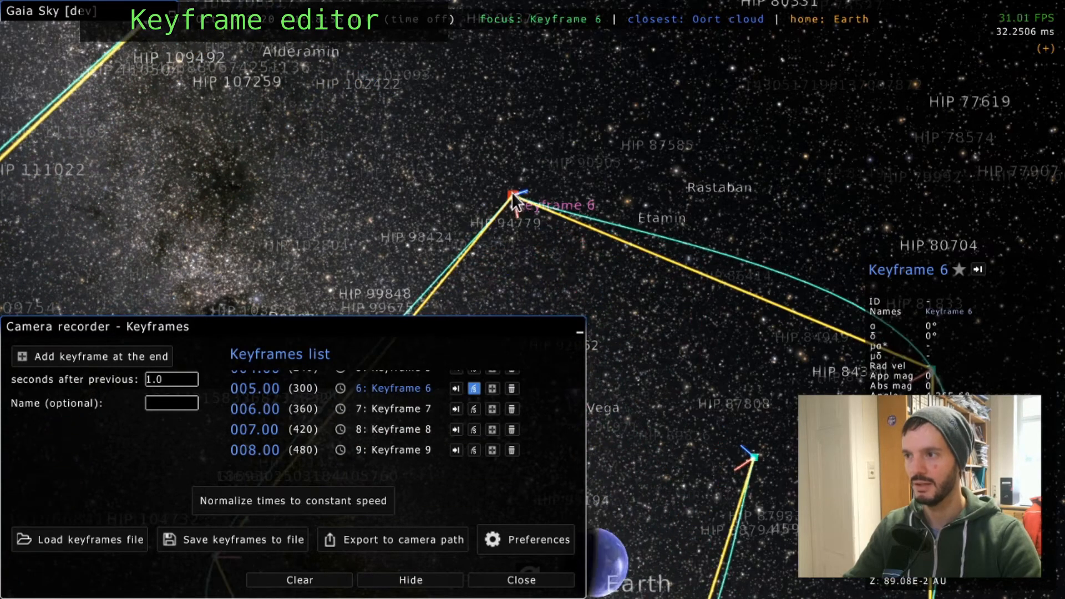
{"action": "scroll", "coordinate": [511, 192], "scroll_direction": "down", "scroll_amount": 1}
{"action": "left_click", "coordinate": [511, 192]}
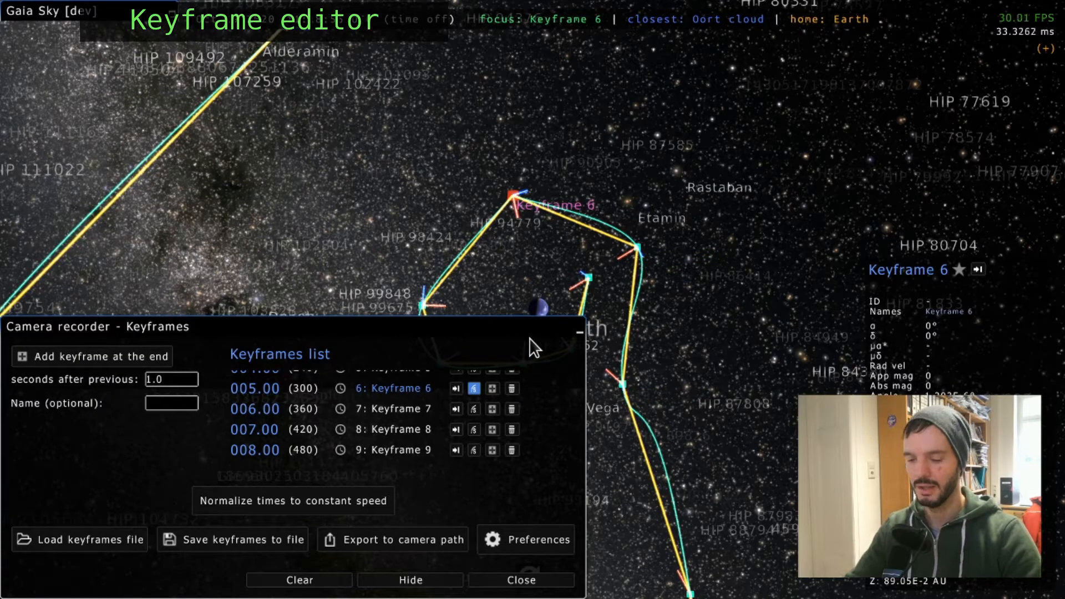
{"action": "left_click", "coordinate": [474, 388]}
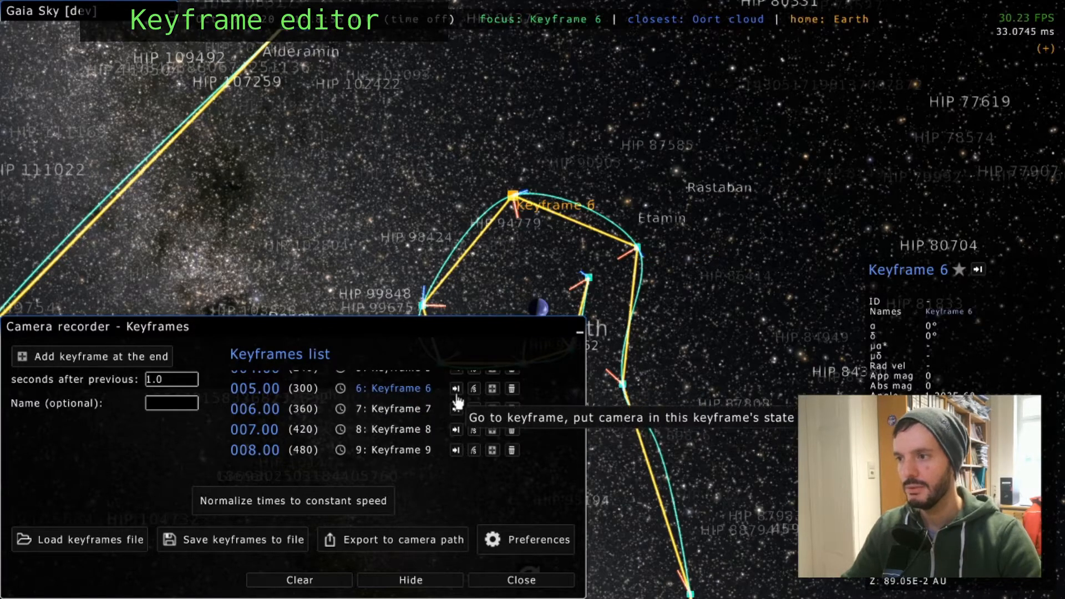
Put the camera into the states of Keyframes 7, 8, 10 and 4, one after another.
{"action": "scroll", "coordinate": [457, 416], "scroll_direction": "down", "scroll_amount": 2}
{"action": "scroll", "coordinate": [459, 417], "scroll_direction": "up", "scroll_amount": 2}
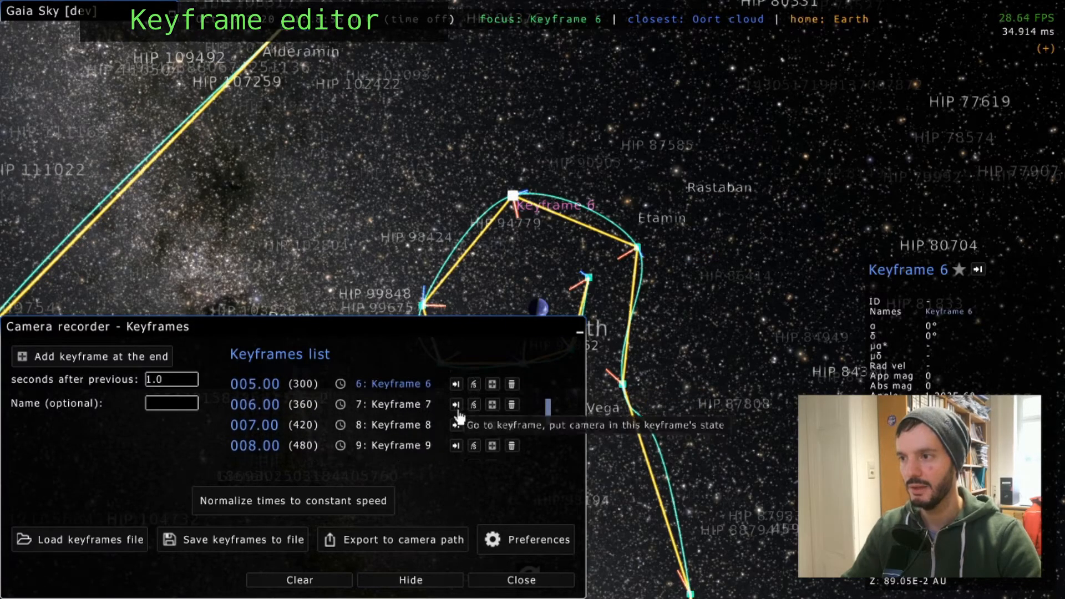
{"action": "left_click", "coordinate": [455, 409]}
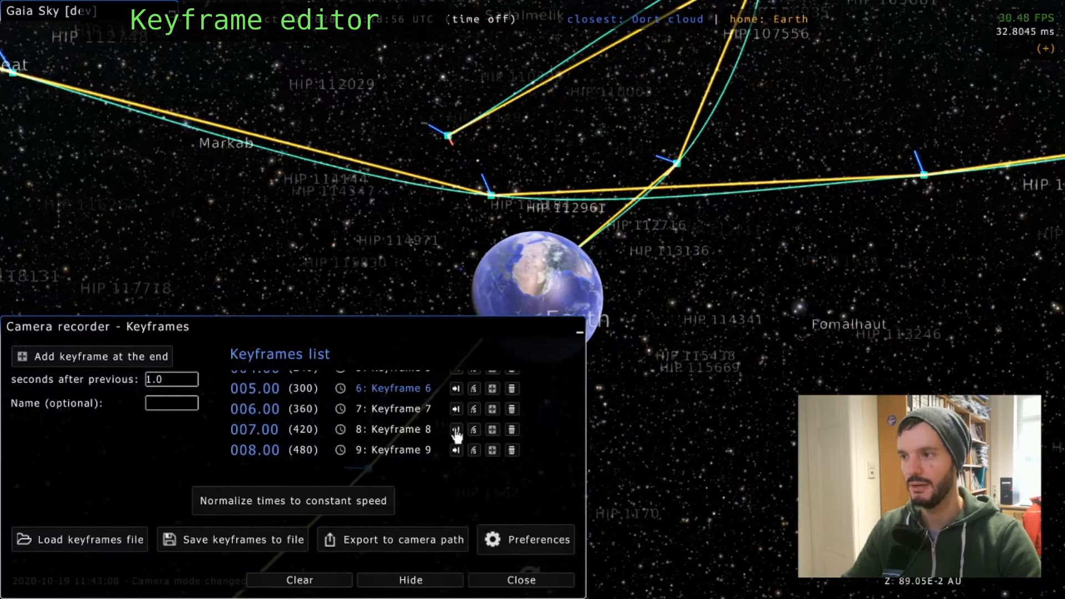
{"action": "left_click", "coordinate": [456, 430]}
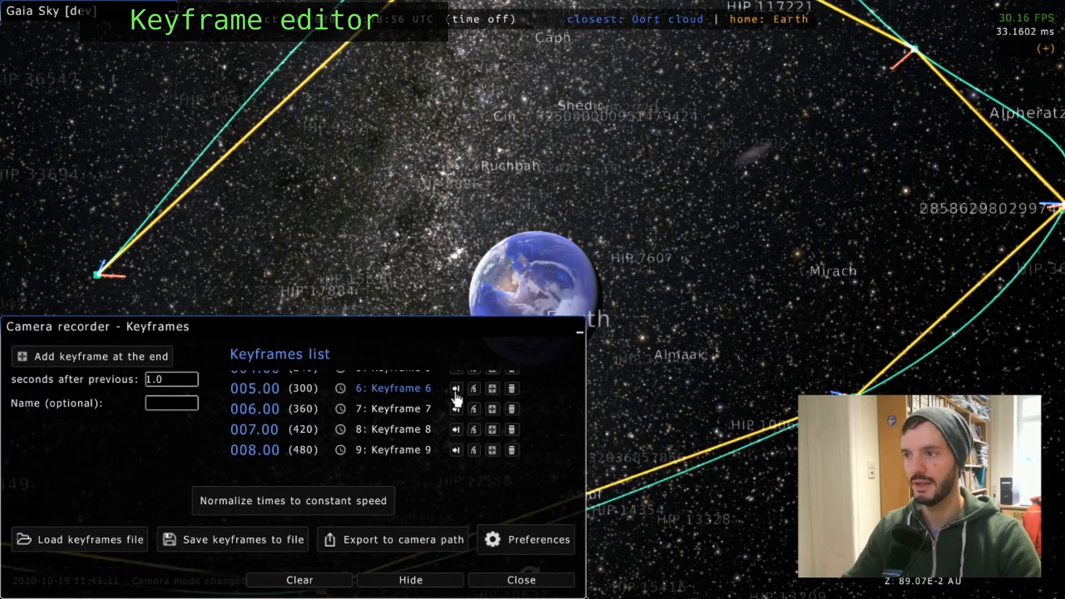
{"action": "scroll", "coordinate": [457, 411], "scroll_direction": "down", "scroll_amount": 1}
{"action": "left_click", "coordinate": [456, 438]}
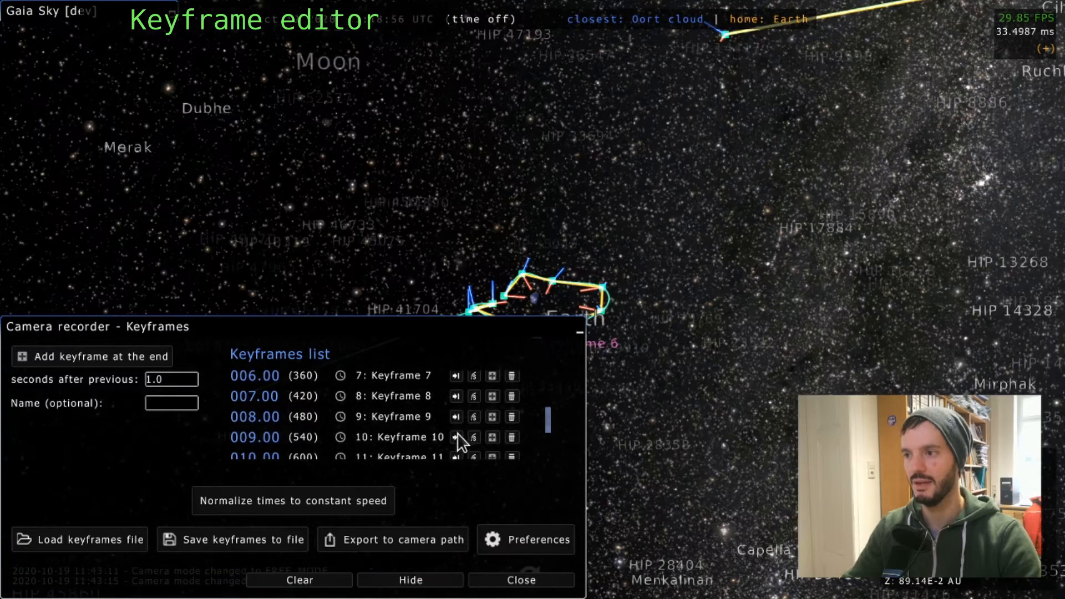
{"action": "scroll", "coordinate": [461, 420], "scroll_direction": "up", "scroll_amount": 3}
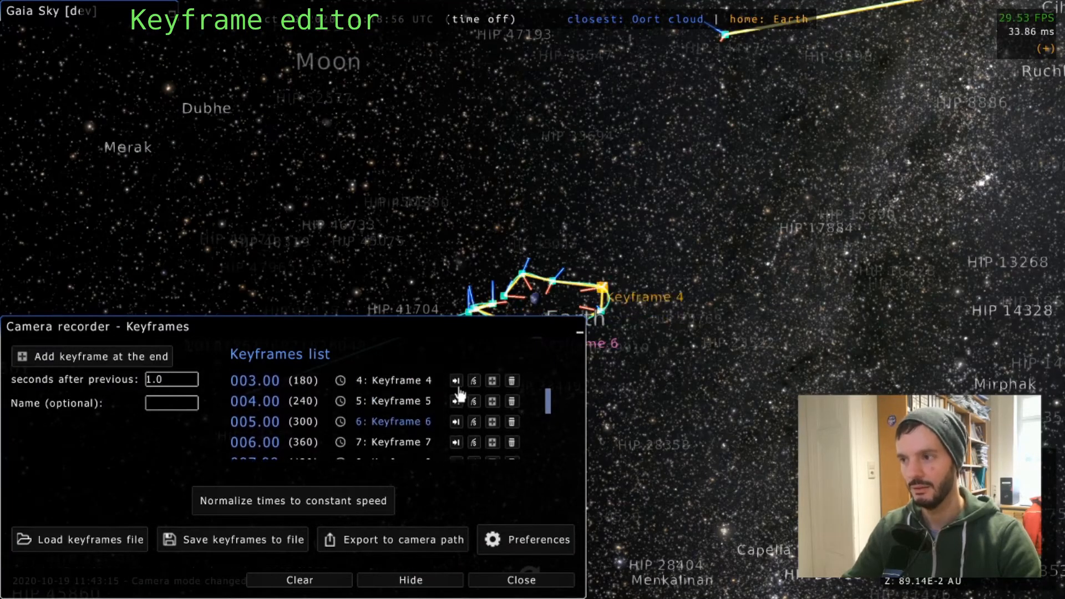
{"action": "left_click", "coordinate": [455, 381]}
Review the times, frame counts and per-keyframe actions throughout the keyframes list.
{"action": "scroll", "coordinate": [483, 386], "scroll_direction": "up", "scroll_amount": 1}
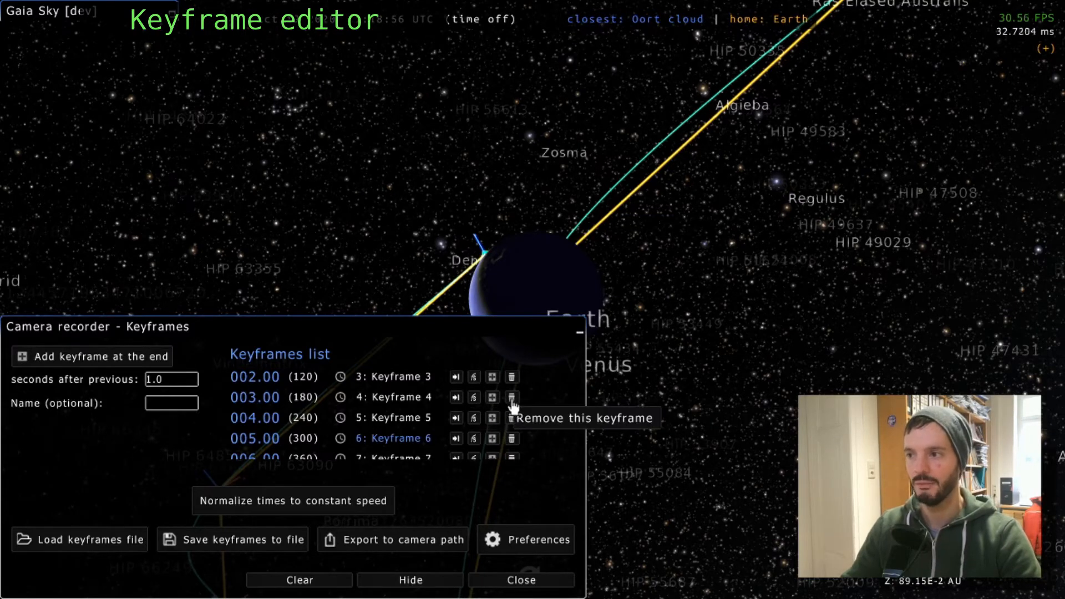
{"action": "scroll", "coordinate": [513, 409], "scroll_direction": "down", "scroll_amount": 1}
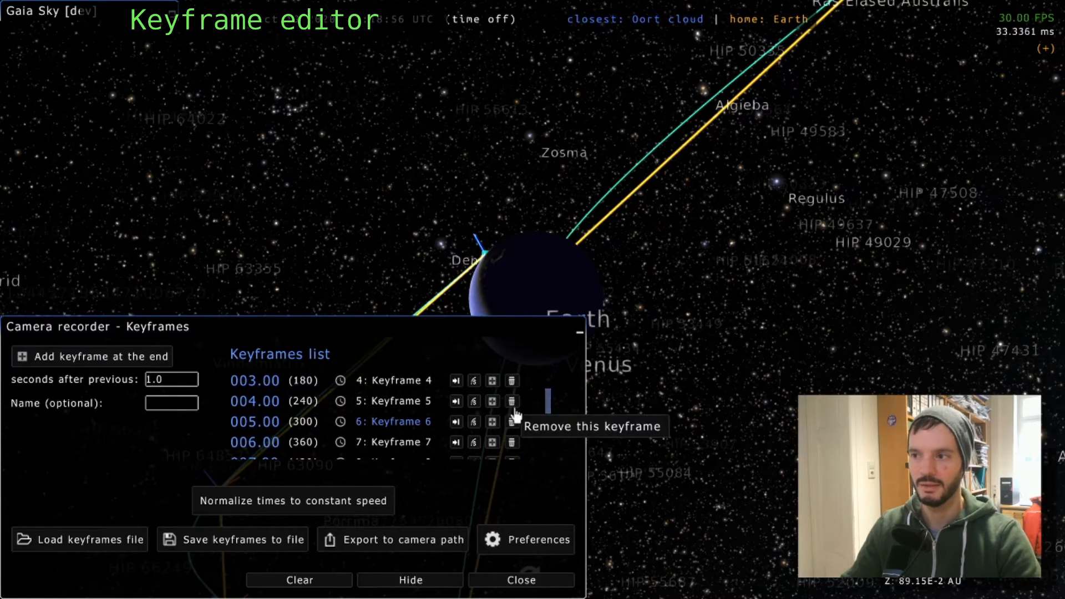
{"action": "scroll", "coordinate": [507, 427], "scroll_direction": "down", "scroll_amount": 3}
{"action": "scroll", "coordinate": [321, 422], "scroll_direction": "down", "scroll_amount": 2}
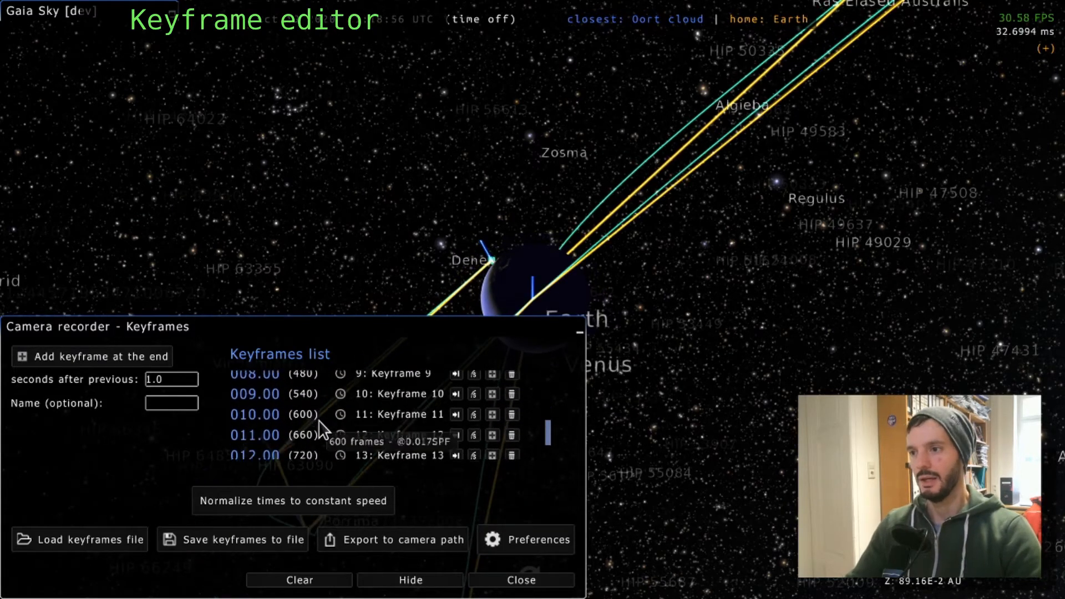
{"action": "scroll", "coordinate": [323, 419], "scroll_direction": "up", "scroll_amount": 9}
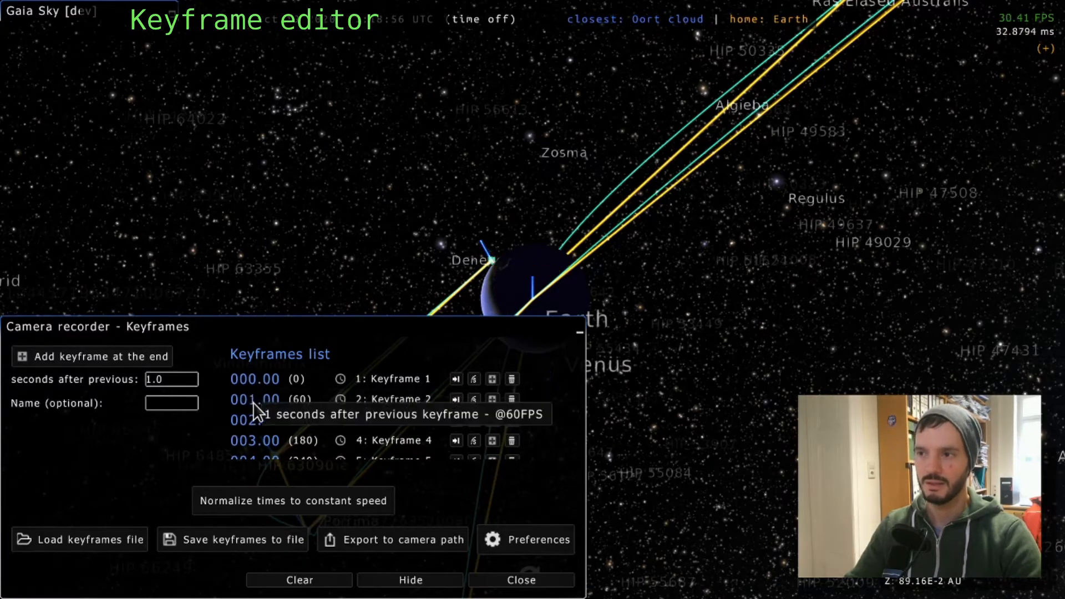
Focus the camera on Earth, view the keyframe loop around it, and return the camera to free mode.
{"action": "scroll", "coordinate": [637, 225], "scroll_direction": "down", "scroll_amount": 3}
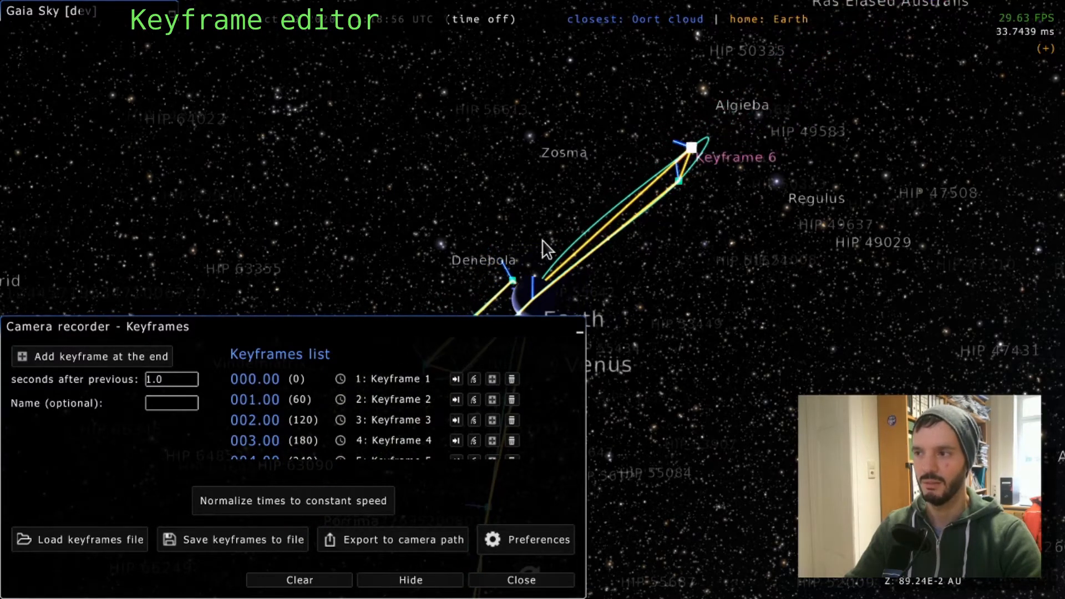
{"action": "left_click_drag", "start_coordinate": [542, 245], "coordinate": [627, 251]}
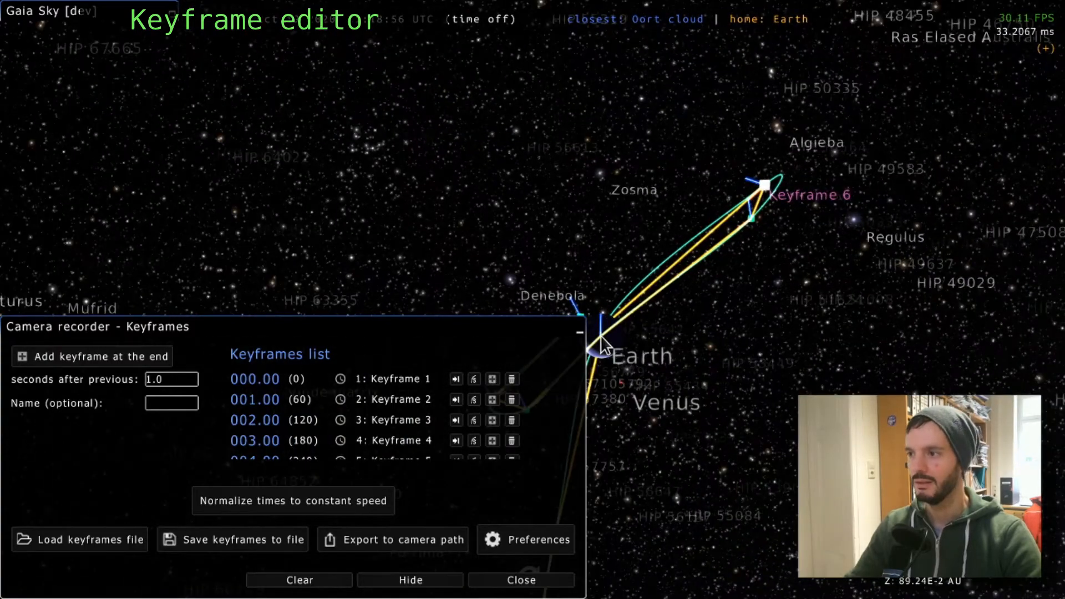
{"action": "double_click", "coordinate": [618, 350]}
{"action": "left_click_drag", "start_coordinate": [618, 351], "coordinate": [657, 298]}
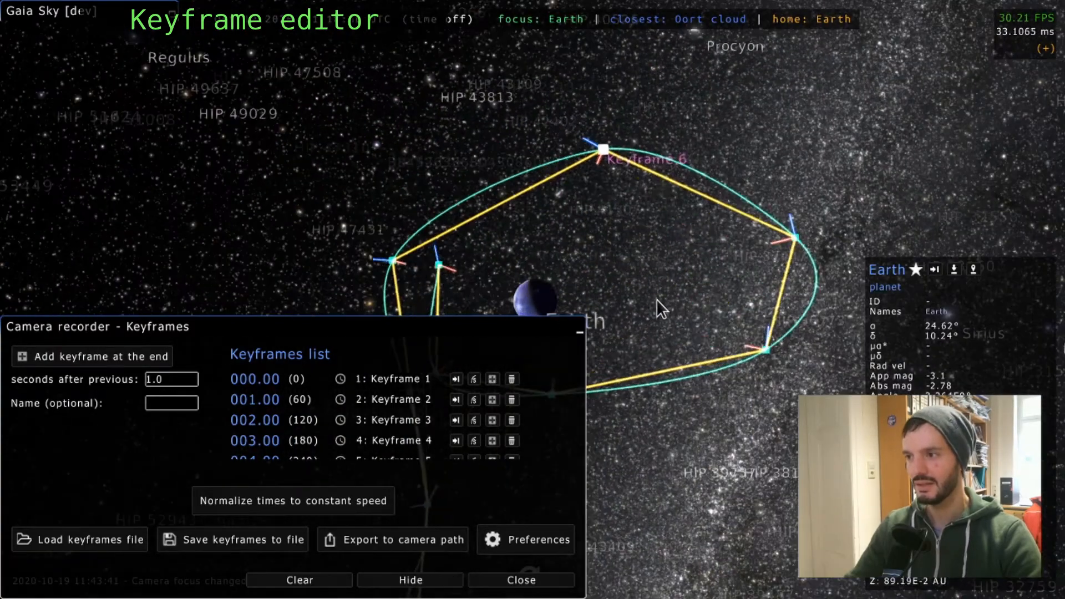
{"action": "scroll", "coordinate": [654, 294], "scroll_direction": "up", "scroll_amount": 3}
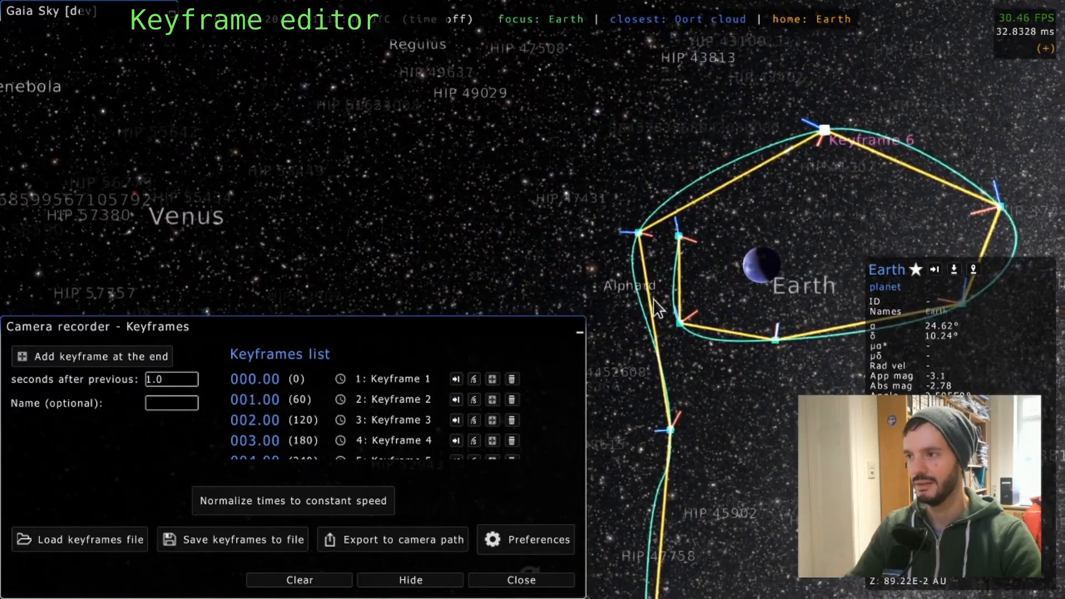
{"action": "key", "text": "0"}
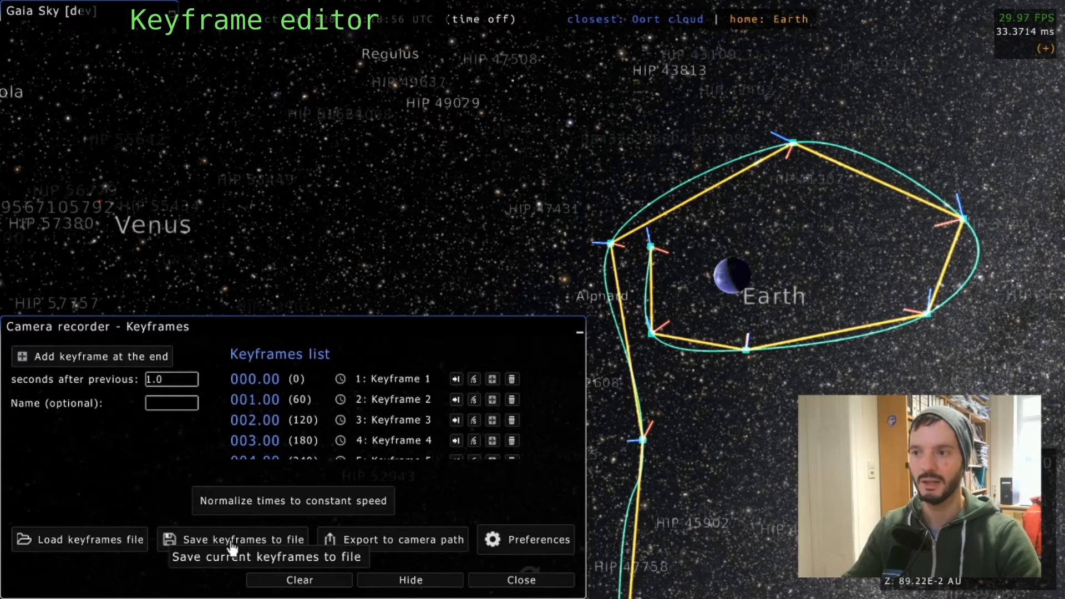
Save the current keyframes to a file named first.gkf.
{"action": "left_click", "coordinate": [233, 543]}
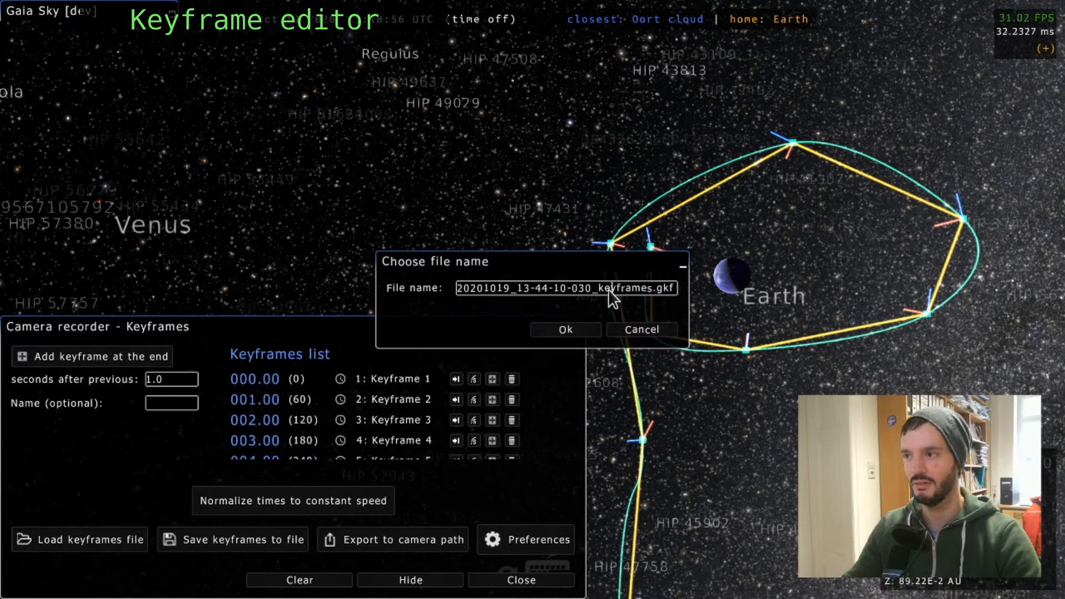
{"action": "left_click_drag", "start_coordinate": [594, 291], "coordinate": [314, 272]}
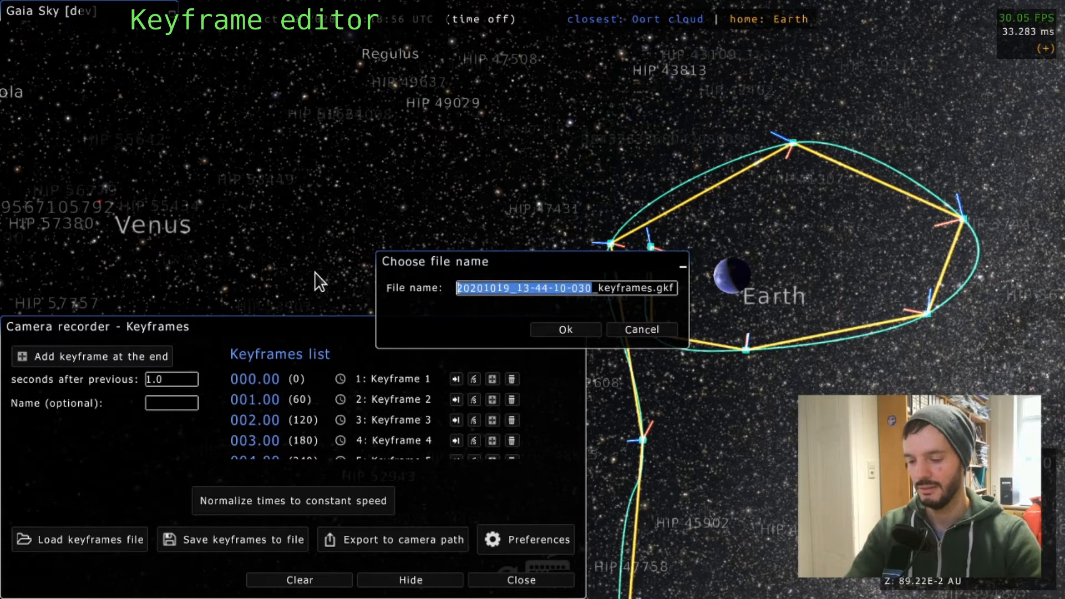
{"action": "key", "text": "Delete"}
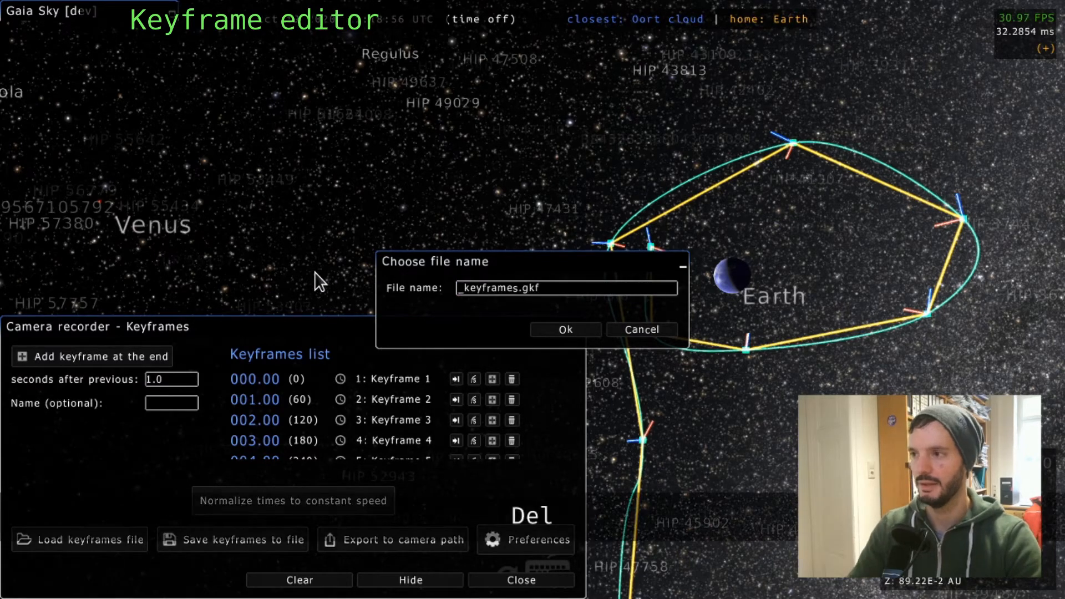
{"action": "type", "text": "first"}
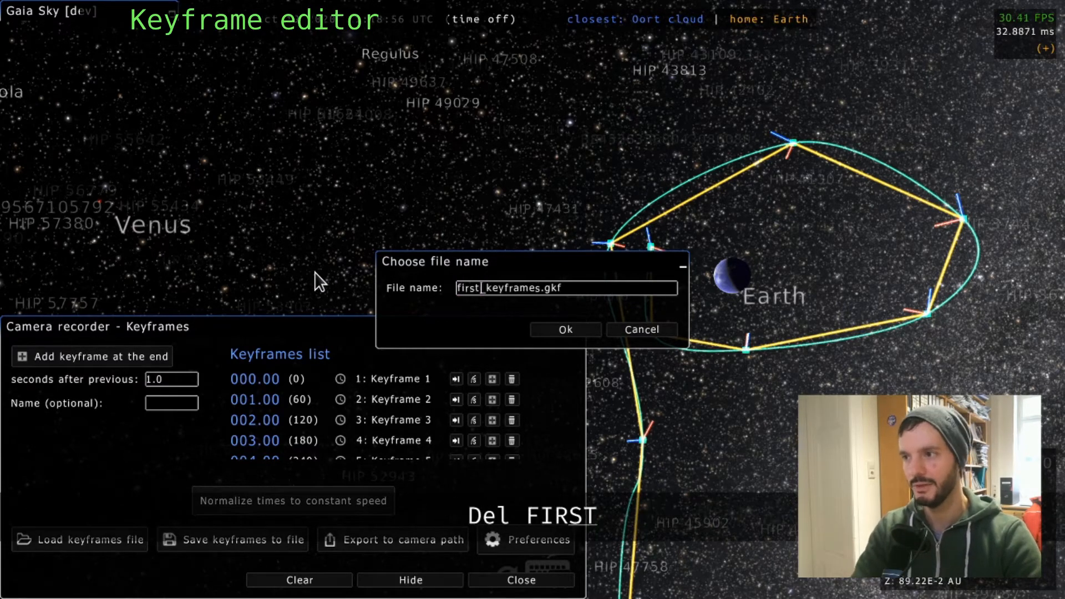
{"action": "key", "text": "Right"}
{"action": "key", "text": "Delete"}
{"action": "key", "text": "Delete"}
{"action": "key", "text": "Delete"}
{"action": "key", "text": "Delete"}
{"action": "key", "text": "Delete"}
{"action": "key", "text": "Delete"}
{"action": "key", "text": "Delete"}
{"action": "key", "text": "Delete"}
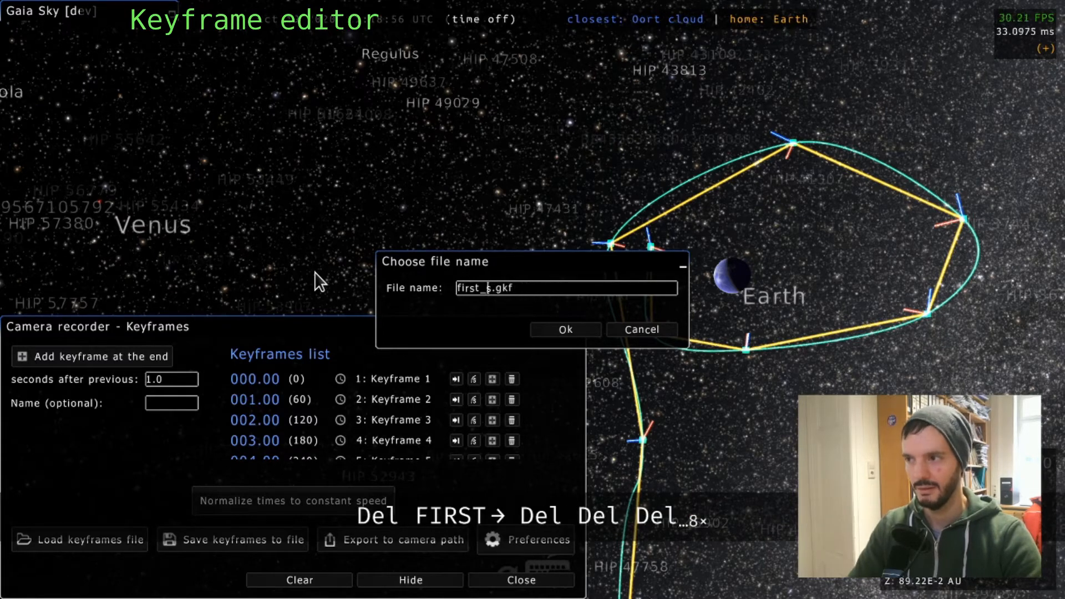
{"action": "key", "text": "Delete"}
{"action": "key", "text": "BackSpace"}
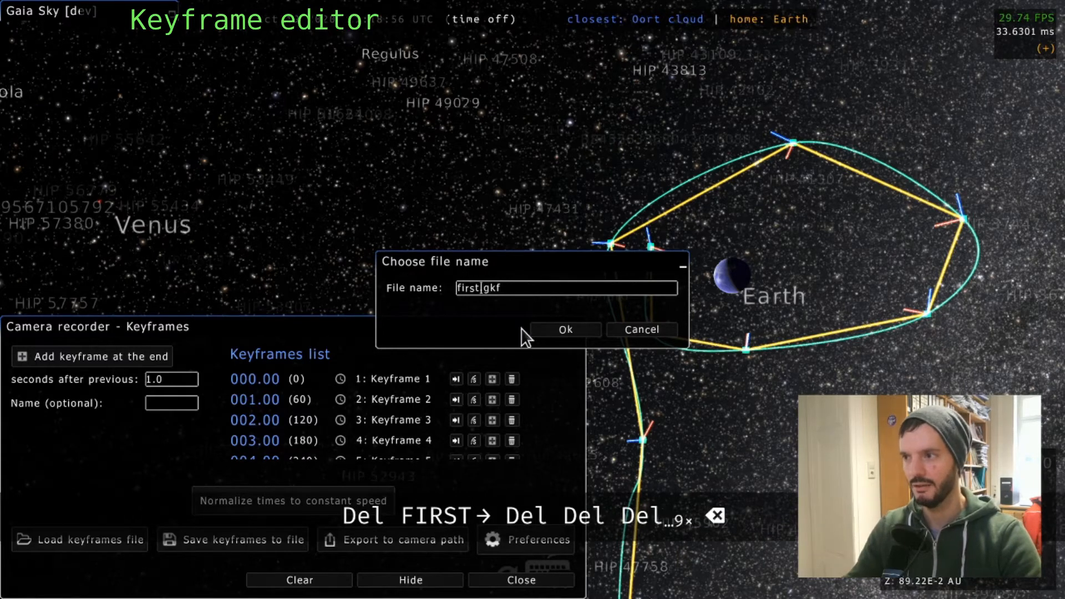
{"action": "left_click", "coordinate": [561, 331]}
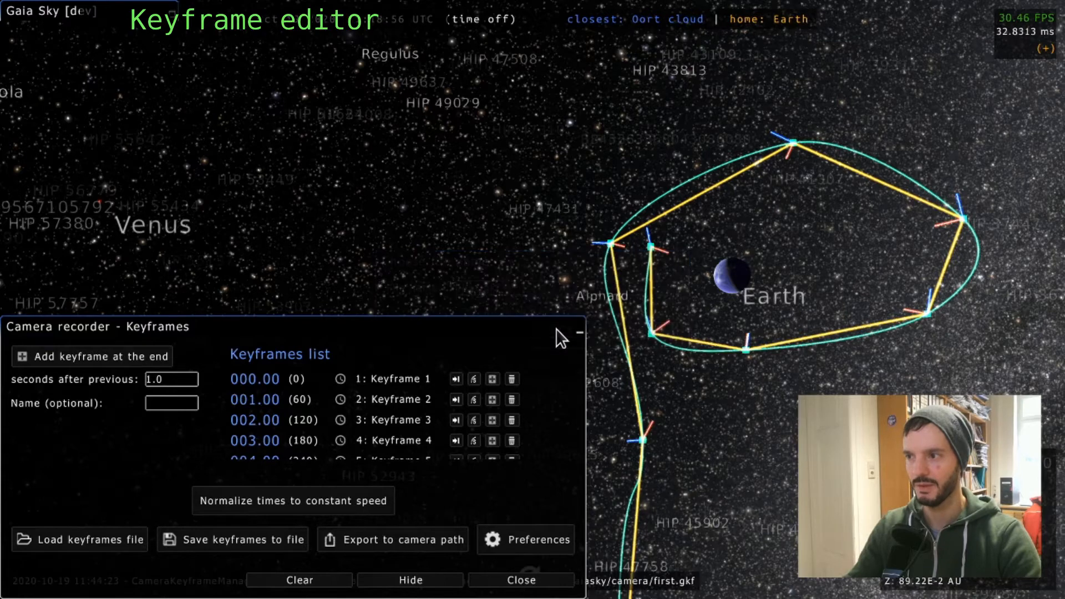
Close the keyframes window, and reopen the keyframe editor with the camera focused on Earth.
{"action": "left_click", "coordinate": [535, 583]}
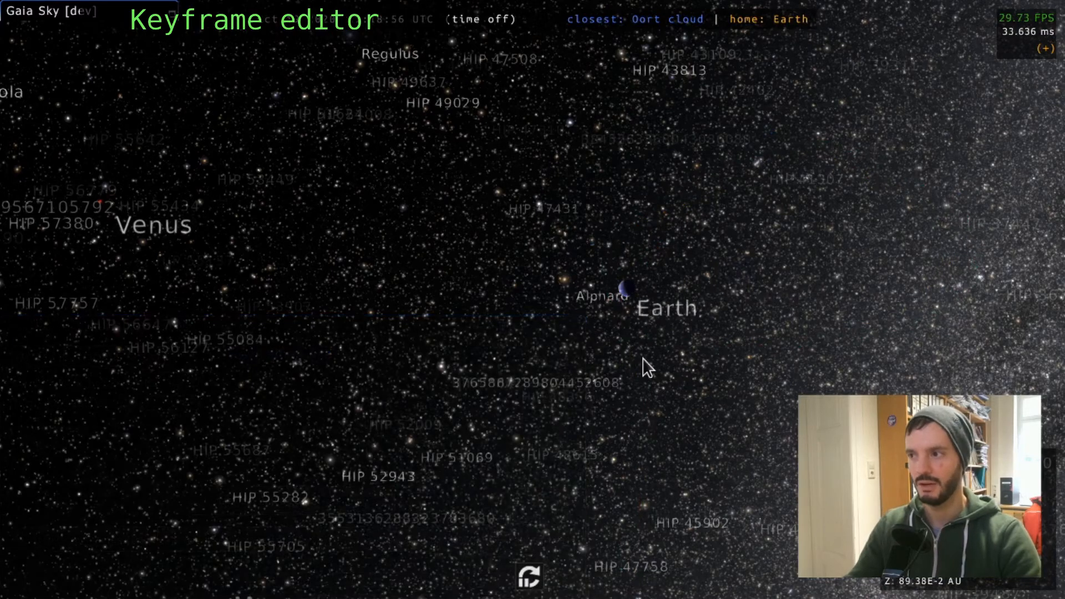
{"action": "double_click", "coordinate": [766, 271]}
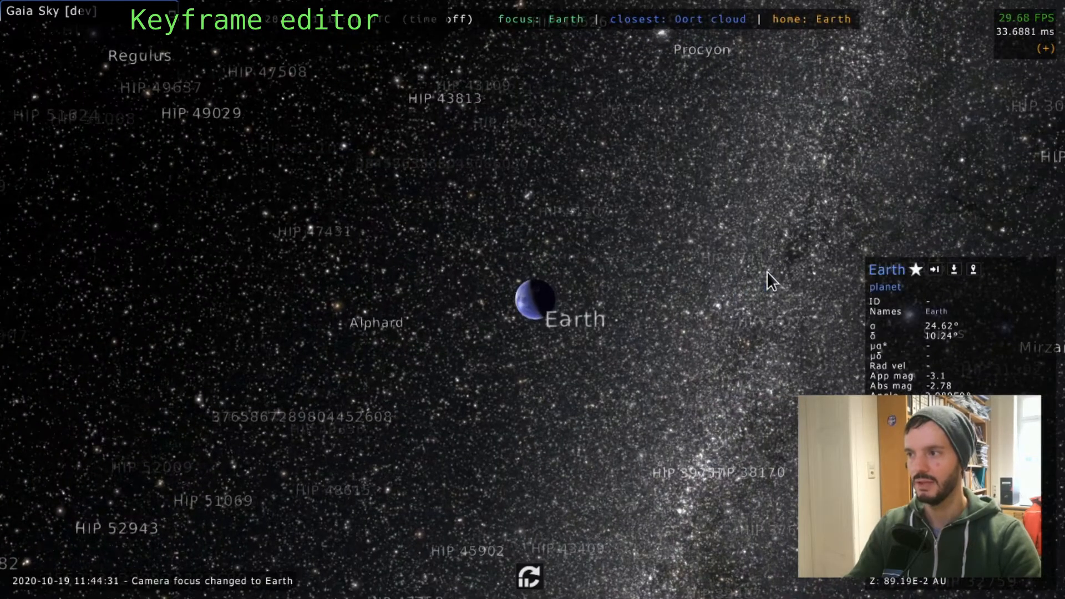
{"action": "key", "text": "u"}
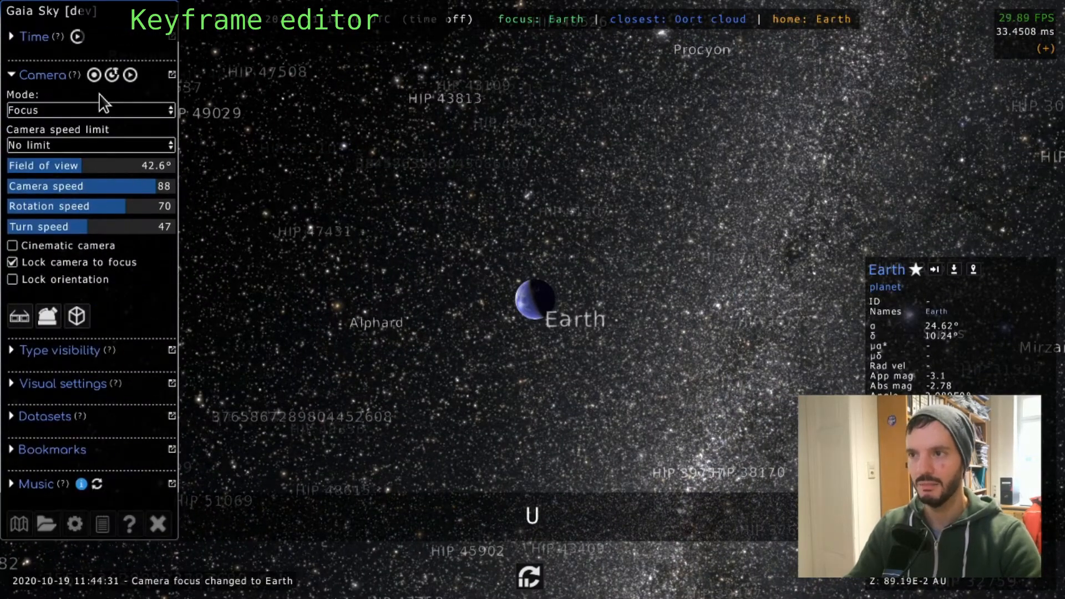
{"action": "left_click", "coordinate": [112, 76]}
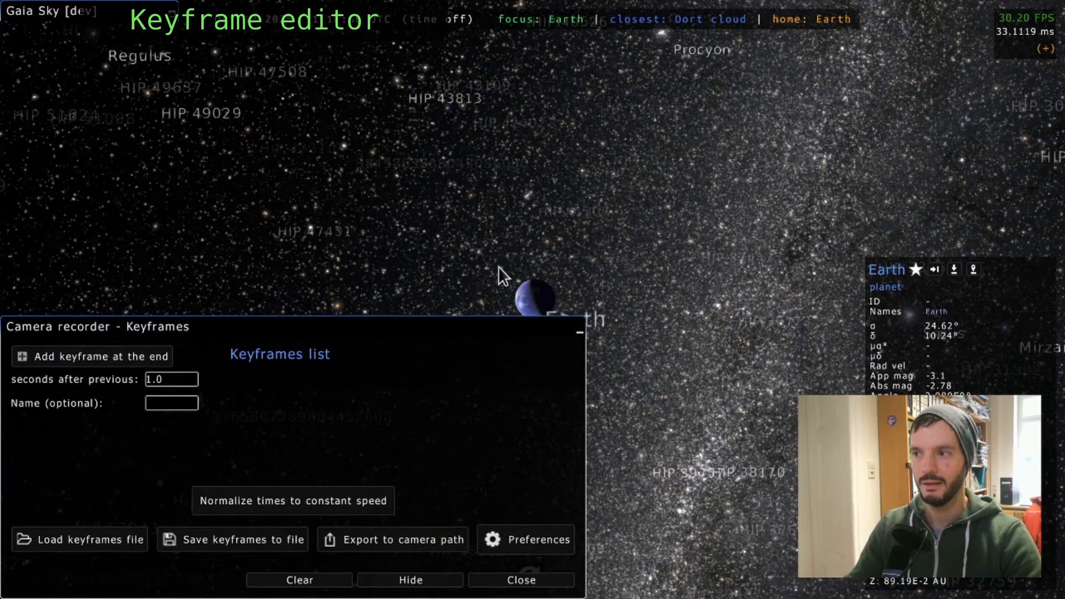
Load the saved keyframes file first.gkf into the empty keyframes list.
{"action": "left_click", "coordinate": [94, 542]}
{"action": "left_click", "coordinate": [294, 155]}
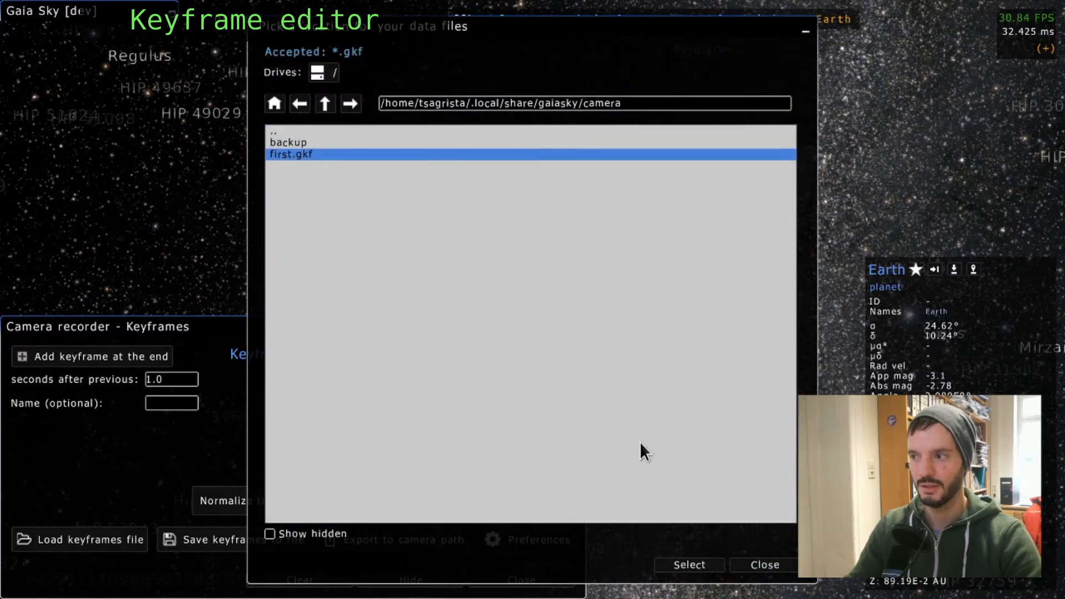
{"action": "left_click", "coordinate": [686, 567]}
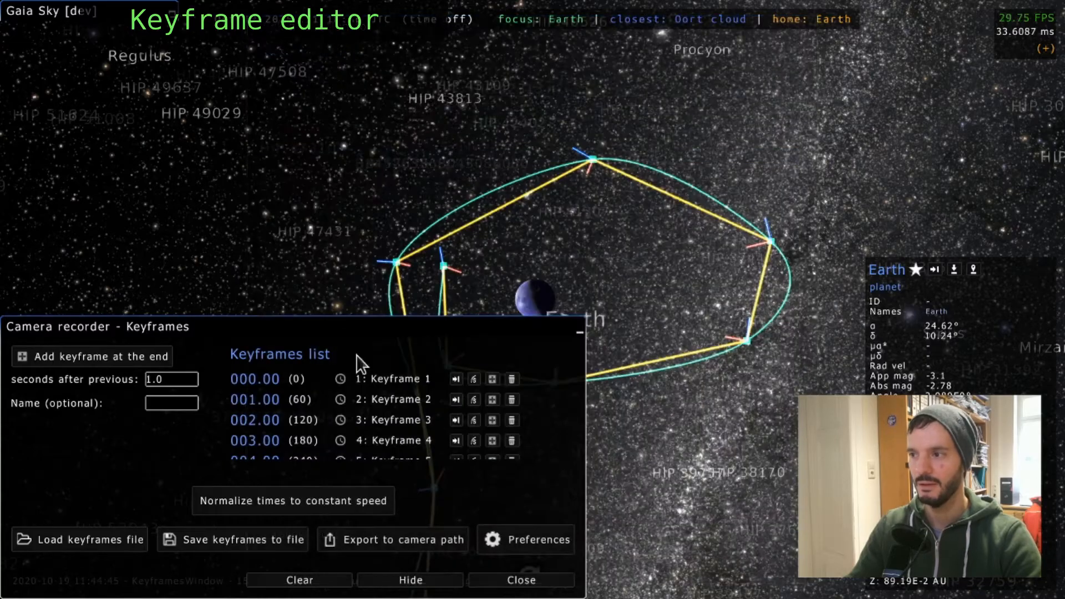
Examine the loaded keyframe path around Earth from different angles and distances.
{"action": "left_click_drag", "start_coordinate": [568, 256], "coordinate": [594, 293]}
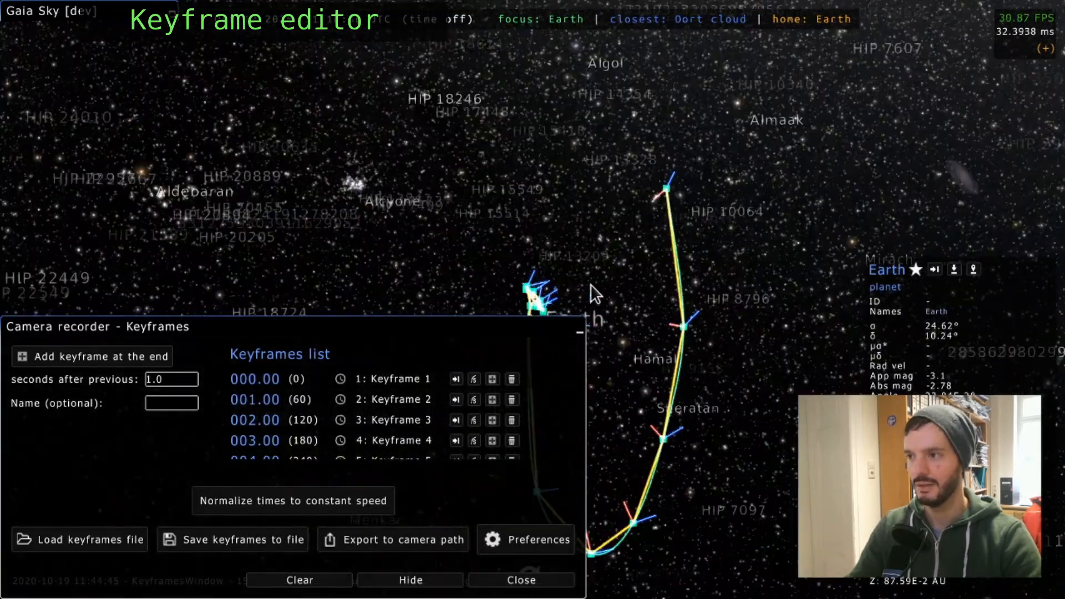
{"action": "left_click_drag", "start_coordinate": [623, 325], "coordinate": [709, 338]}
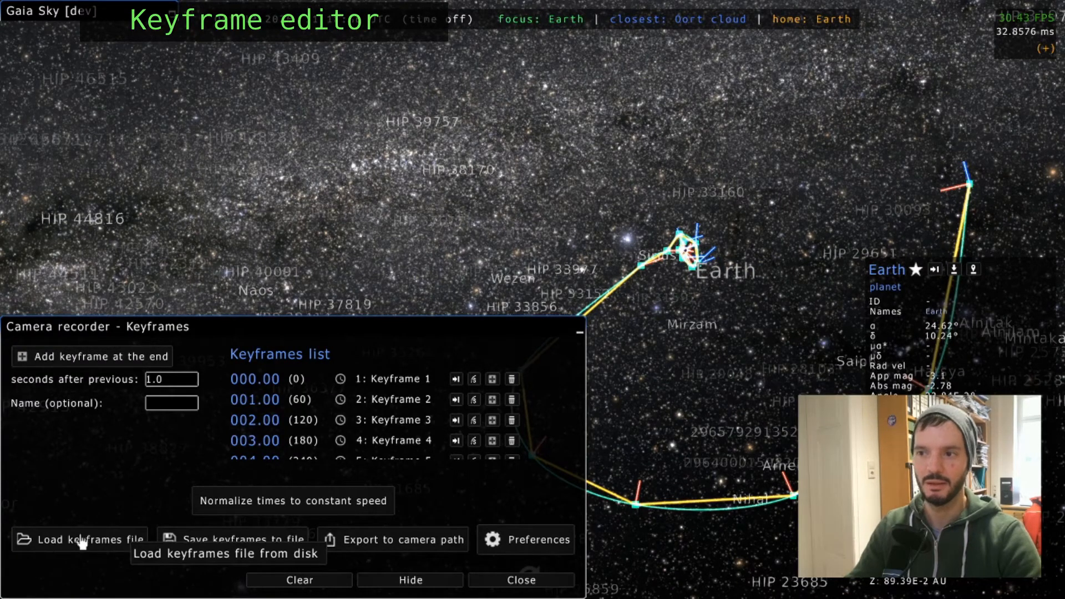
{"action": "scroll", "coordinate": [731, 325], "scroll_direction": "up", "scroll_amount": 2}
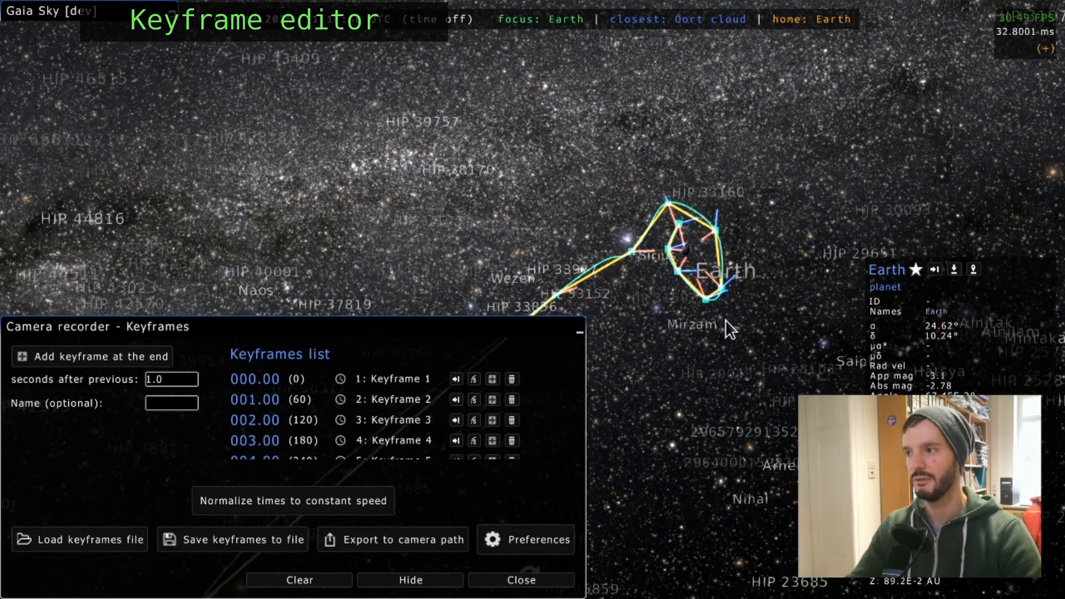
Export the keyframes to a camera path file named first.gsc.
{"action": "scroll", "coordinate": [744, 344], "scroll_direction": "up", "scroll_amount": 3}
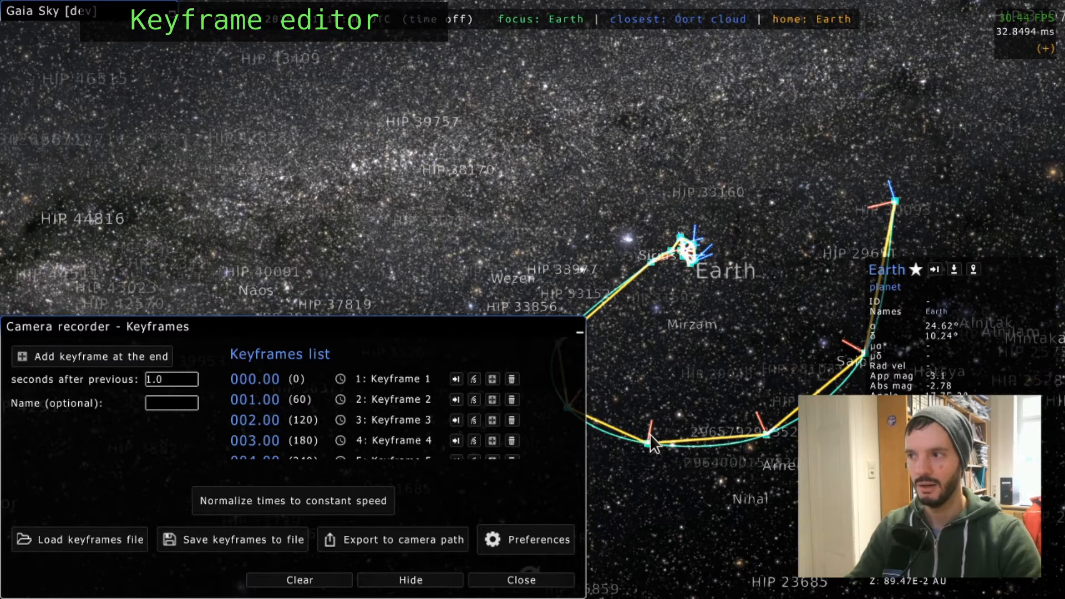
{"action": "scroll", "coordinate": [747, 290], "scroll_direction": "up", "scroll_amount": 2}
{"action": "scroll", "coordinate": [743, 282], "scroll_direction": "up", "scroll_amount": 2}
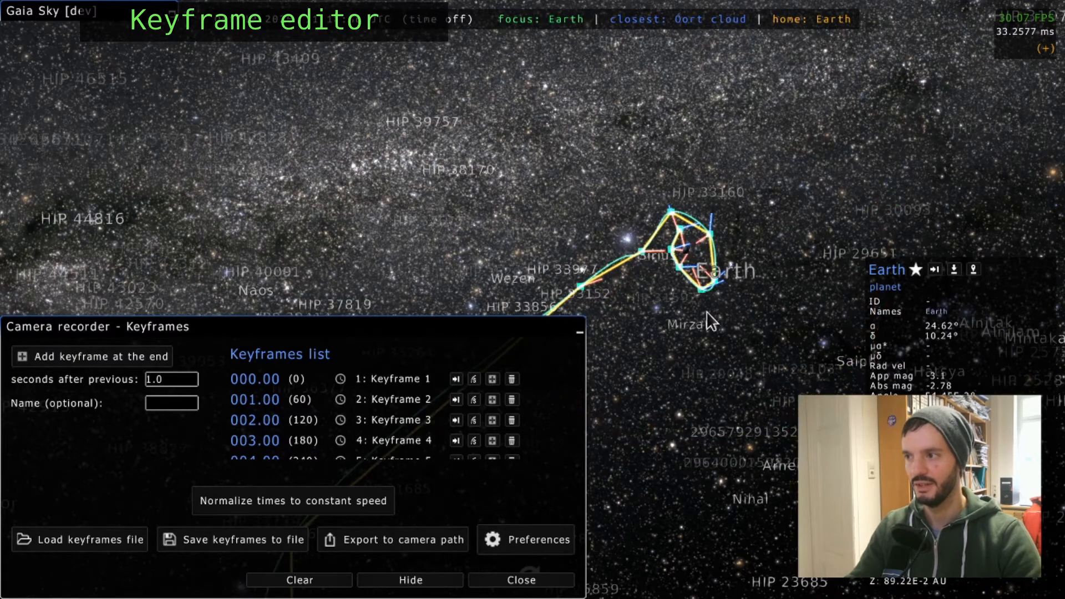
{"action": "left_click", "coordinate": [388, 541]}
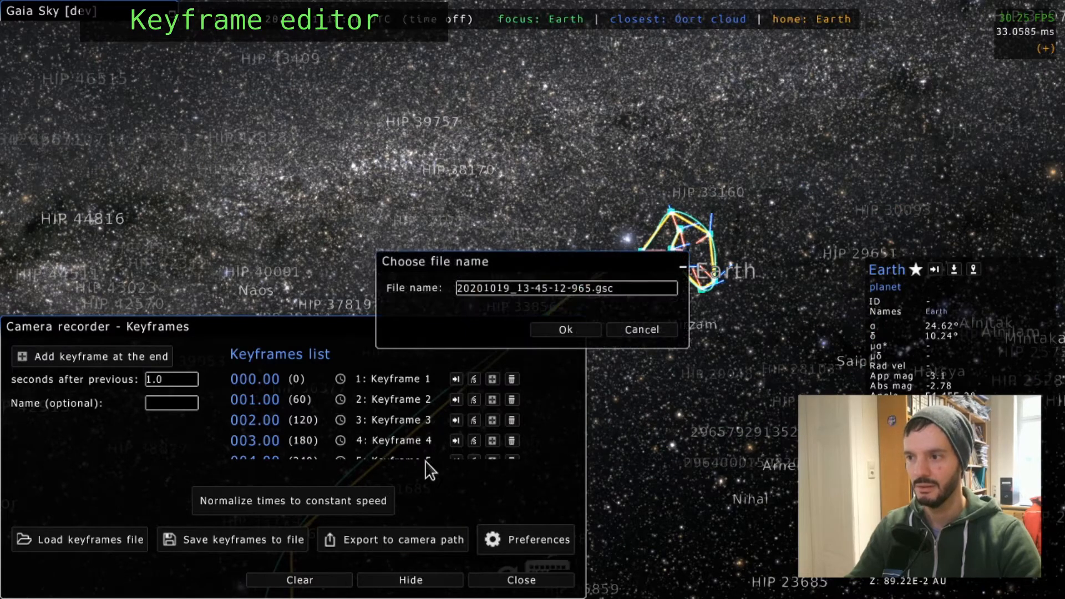
{"action": "left_click_drag", "start_coordinate": [589, 288], "coordinate": [372, 300]}
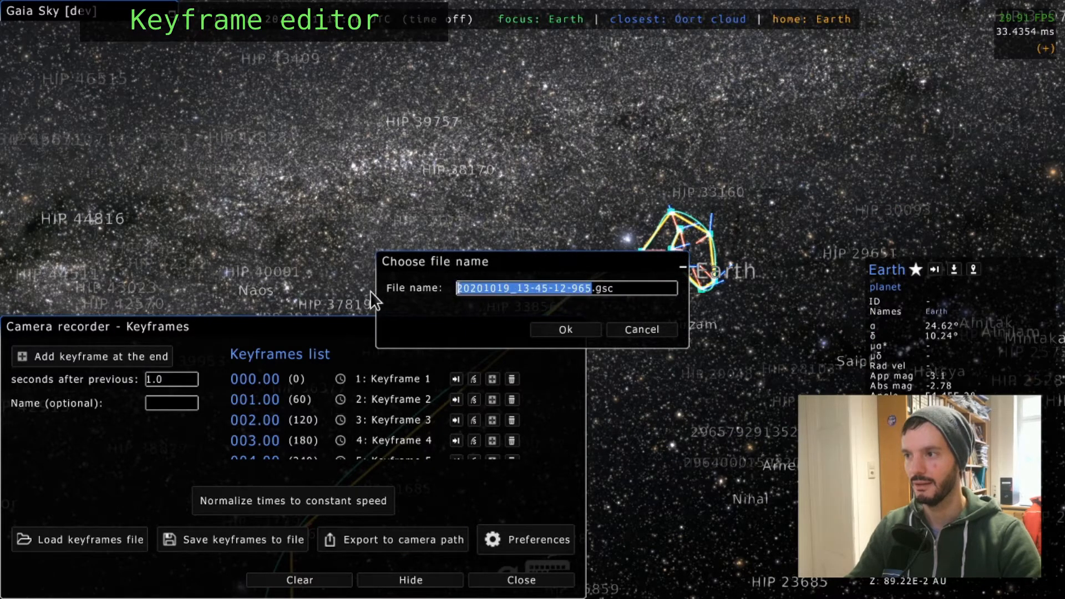
{"action": "type", "text": "fi"}
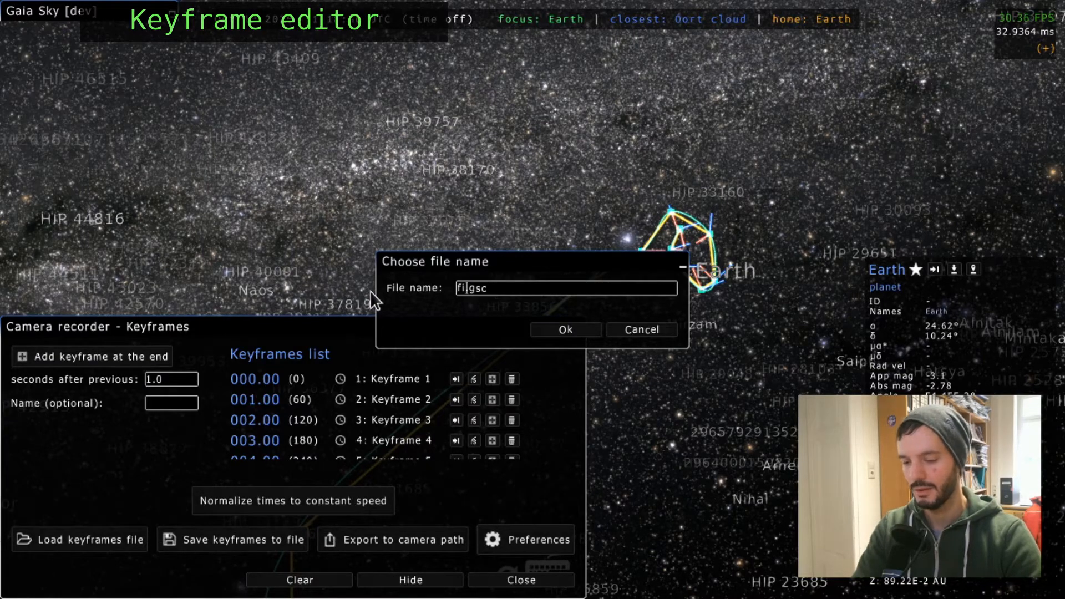
{"action": "type", "text": "rst"}
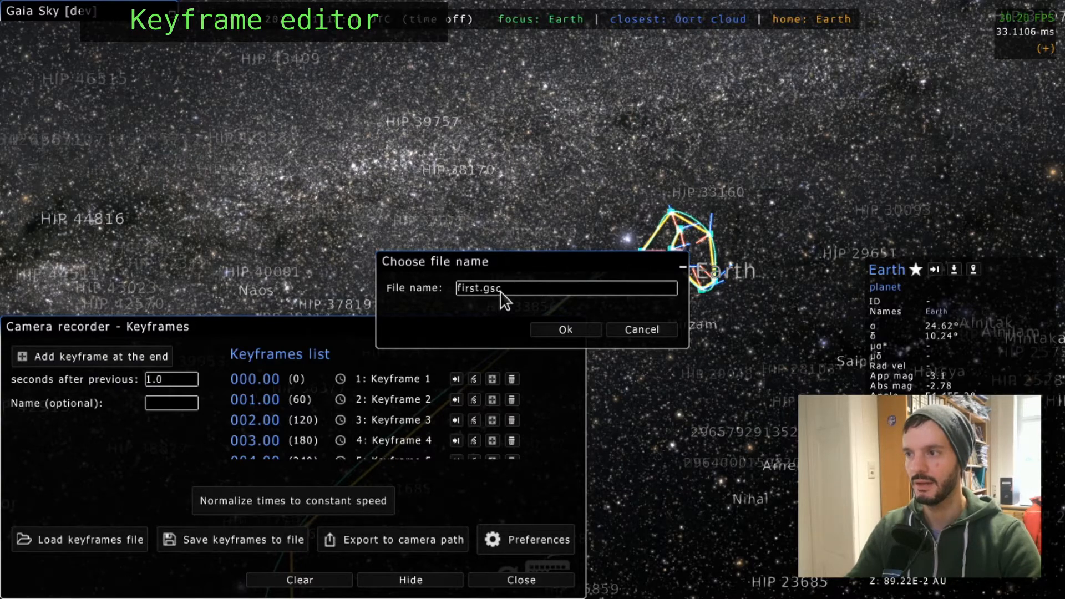
{"action": "left_click", "coordinate": [573, 331]}
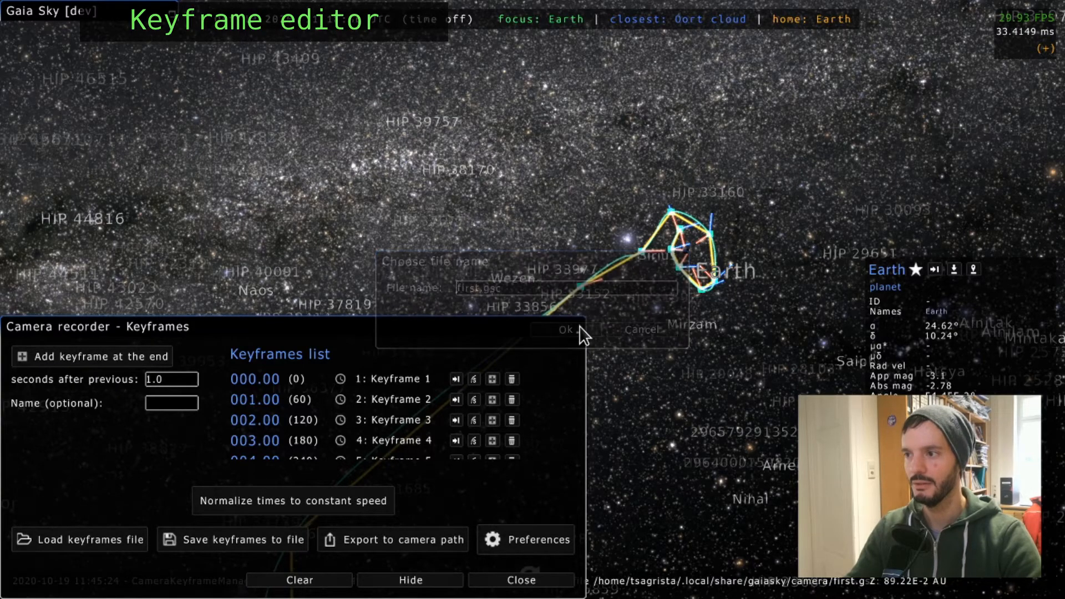
Look up the exported first.gsc among the playable camera path files, leaving the list without playing it.
{"action": "left_click", "coordinate": [114, 14]}
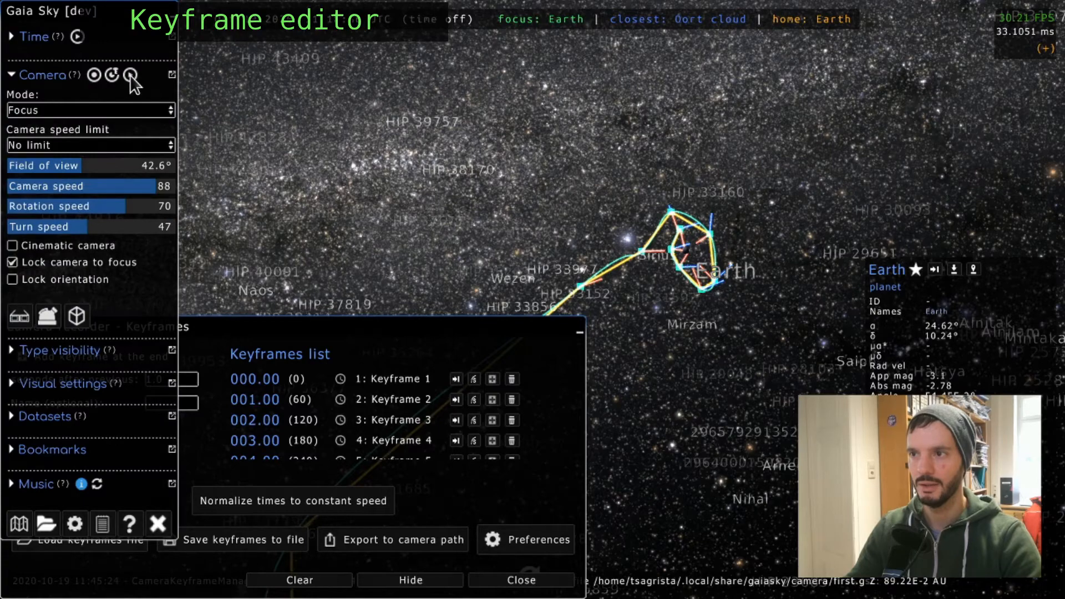
{"action": "left_click", "coordinate": [130, 76]}
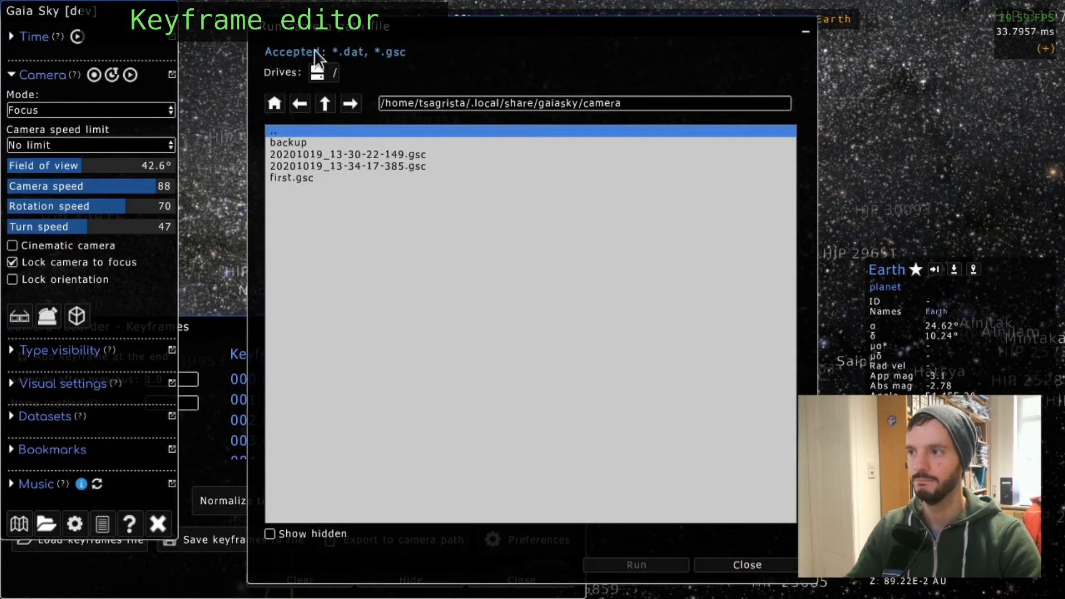
{"action": "left_click", "coordinate": [300, 177]}
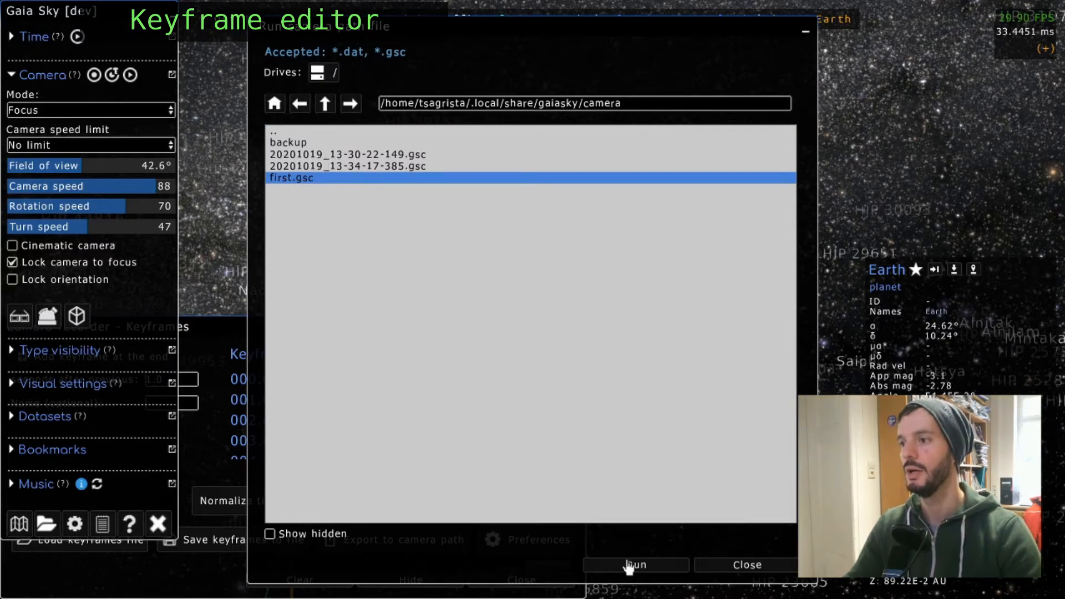
{"action": "left_click", "coordinate": [753, 566]}
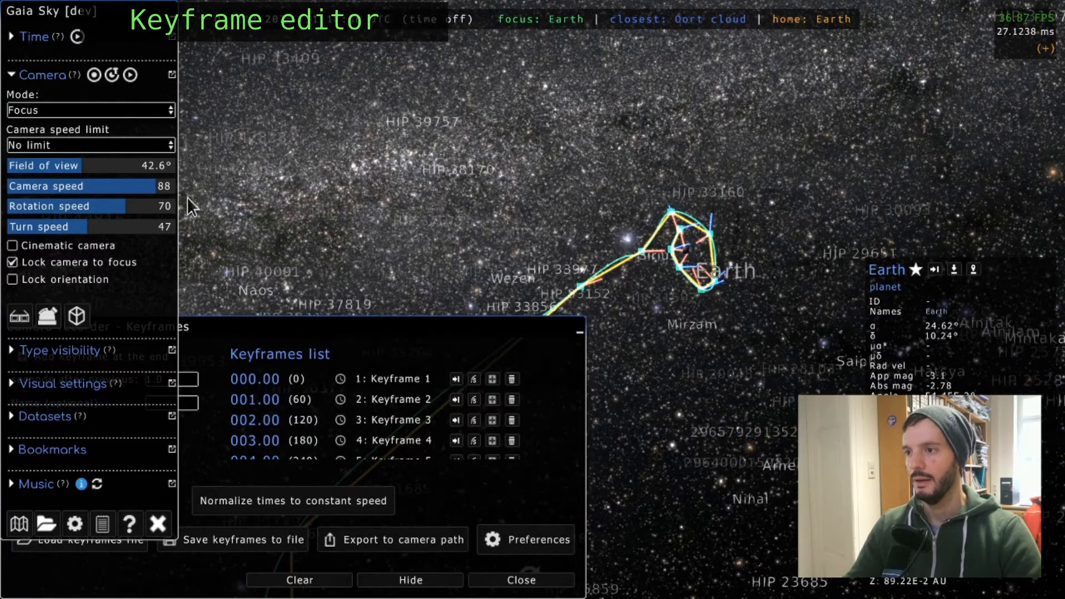
{"action": "left_click", "coordinate": [117, 5]}
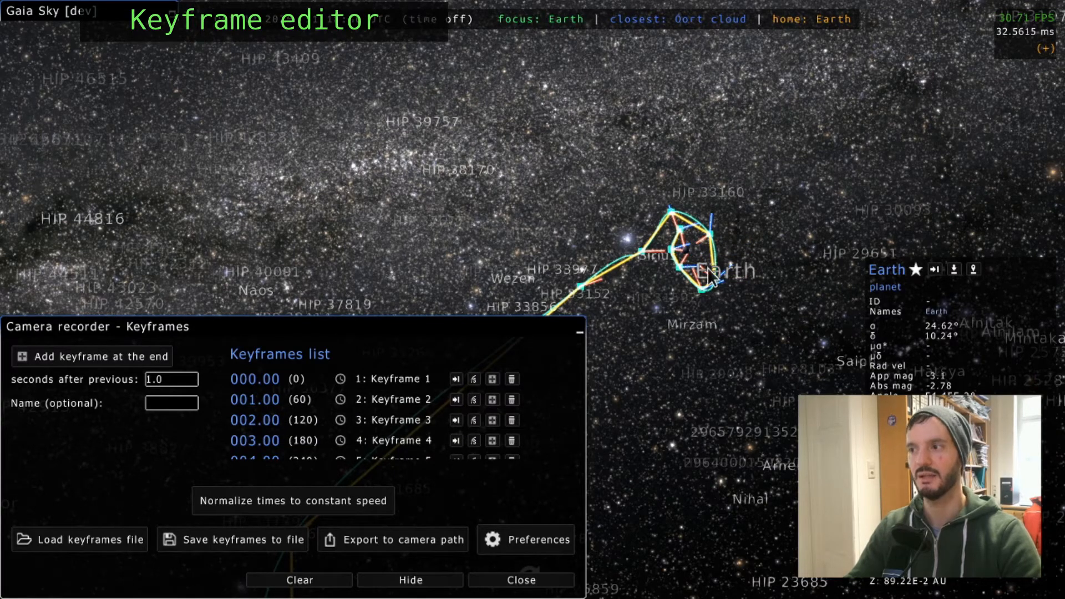
Normalize the keyframe times to constant speed.
{"action": "scroll", "coordinate": [709, 269], "scroll_direction": "down", "scroll_amount": 2}
{"action": "scroll", "coordinate": [708, 272], "scroll_direction": "up", "scroll_amount": 2}
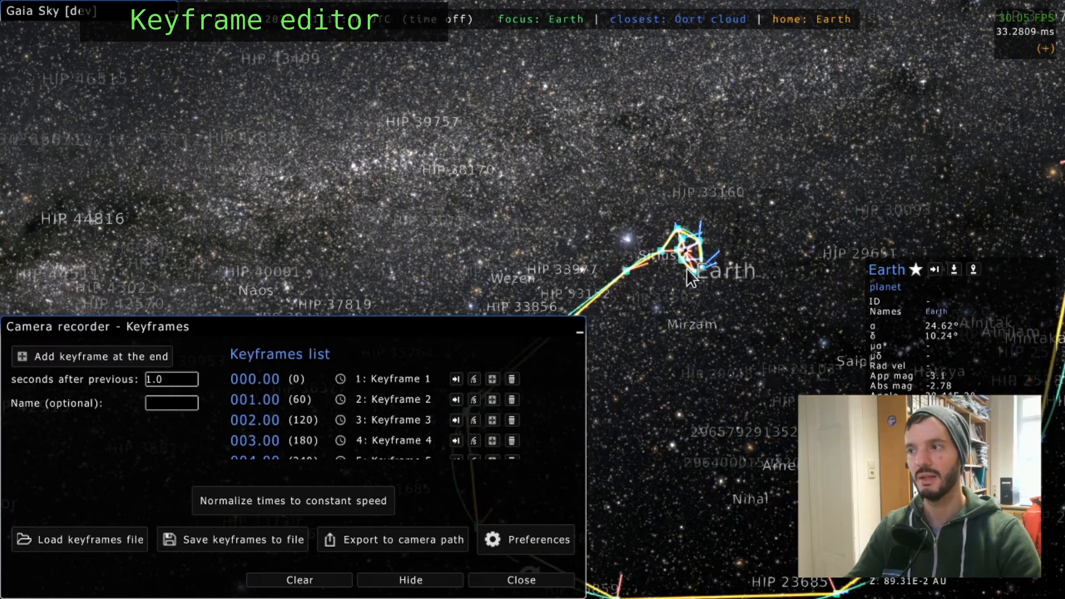
{"action": "left_click", "coordinate": [299, 501]}
Examine the normalized times throughout the keyframes list, from the first keyframe to the last.
{"action": "scroll", "coordinate": [280, 395], "scroll_direction": "down", "scroll_amount": 10}
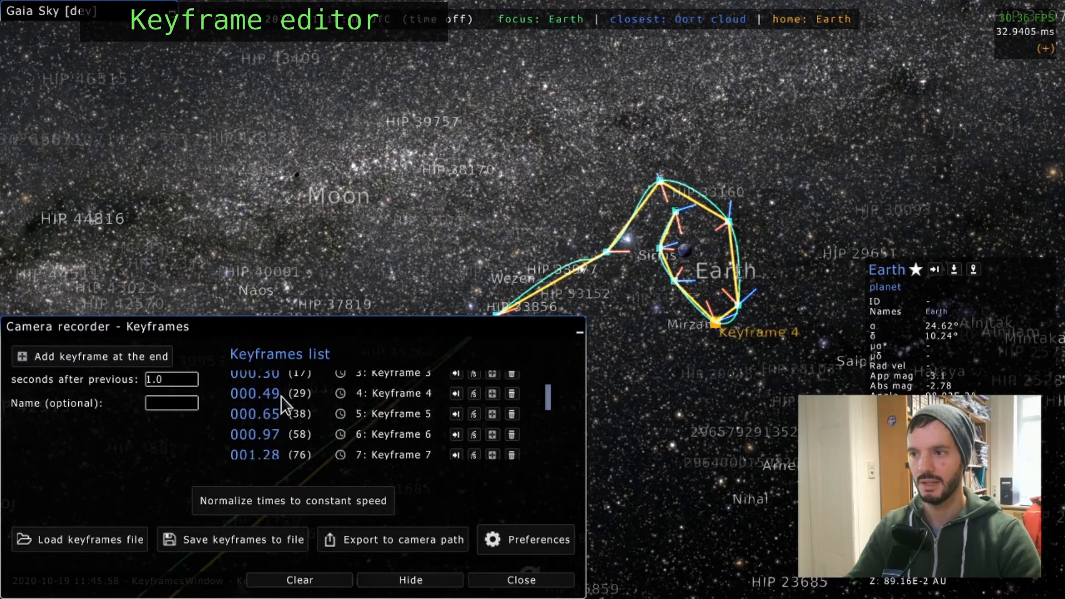
{"action": "scroll", "coordinate": [280, 416], "scroll_direction": "up", "scroll_amount": 10}
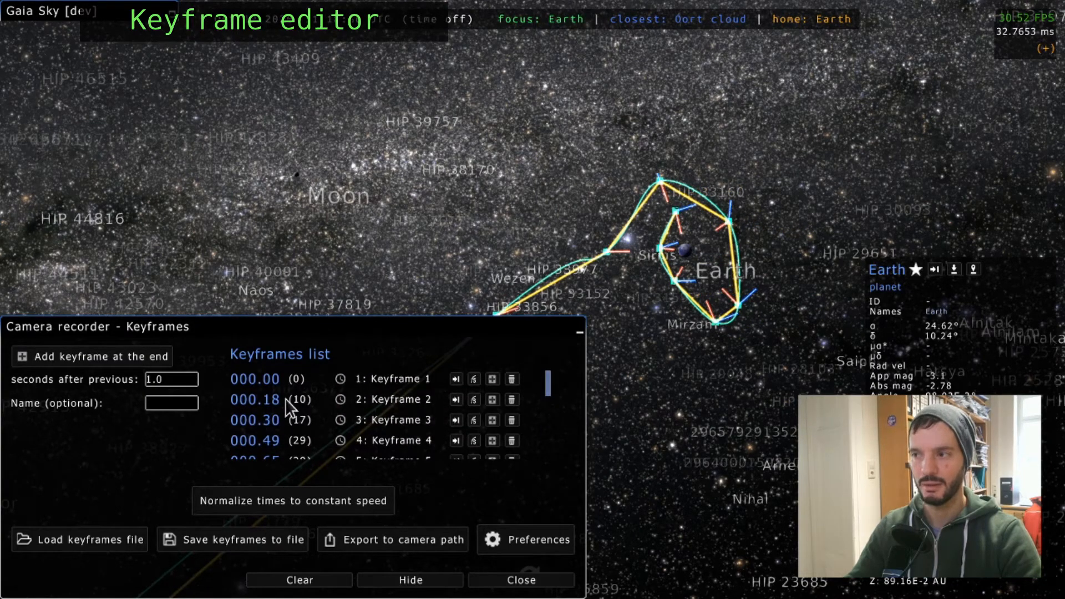
{"action": "scroll", "coordinate": [285, 400], "scroll_direction": "down", "scroll_amount": 10}
{"action": "scroll", "coordinate": [288, 403], "scroll_direction": "up", "scroll_amount": 10}
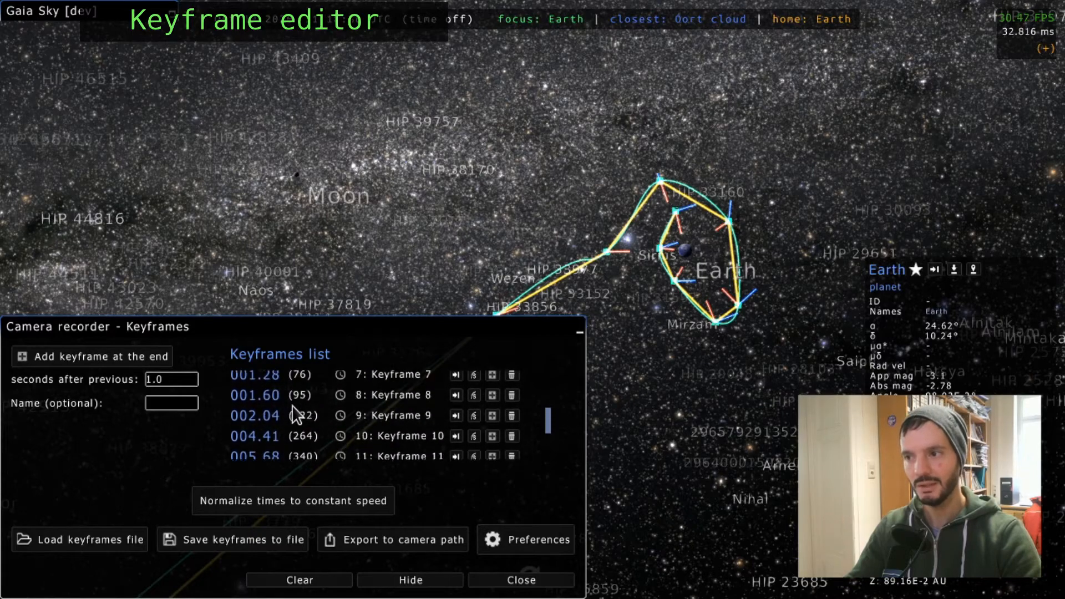
{"action": "scroll", "coordinate": [291, 404], "scroll_direction": "down", "scroll_amount": 9}
{"action": "scroll", "coordinate": [291, 404], "scroll_direction": "down", "scroll_amount": 1}
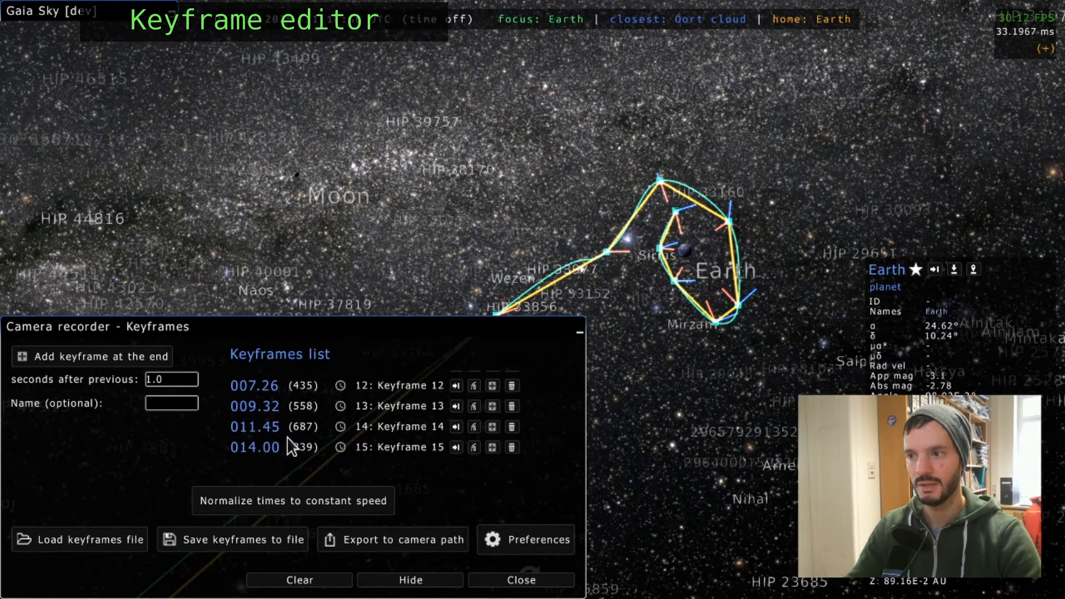
{"action": "scroll", "coordinate": [289, 437], "scroll_direction": "up", "scroll_amount": 11}
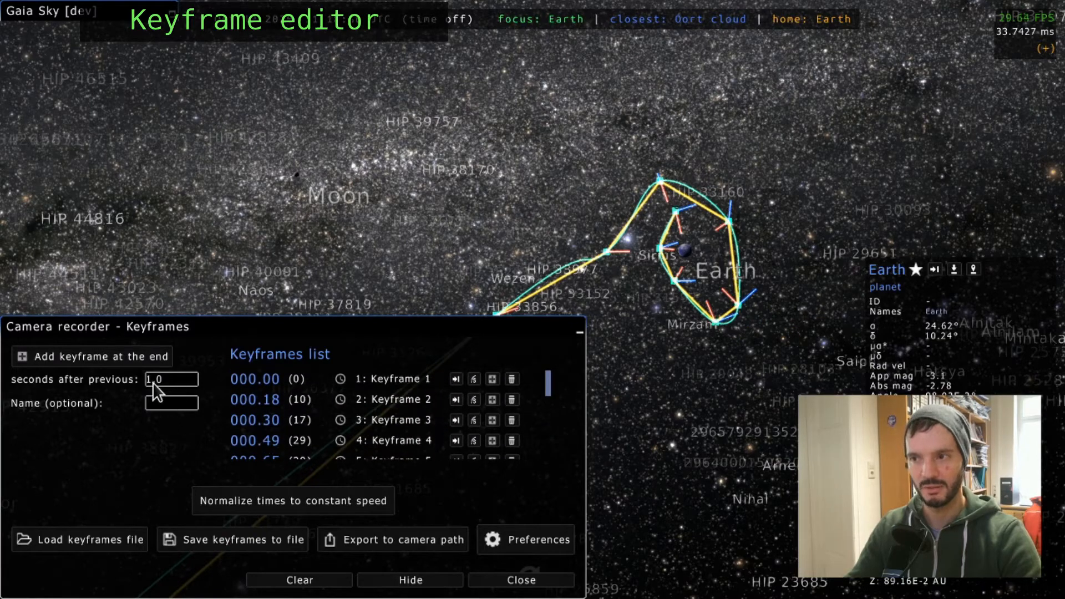
{"action": "scroll", "coordinate": [282, 394], "scroll_direction": "down", "scroll_amount": 9}
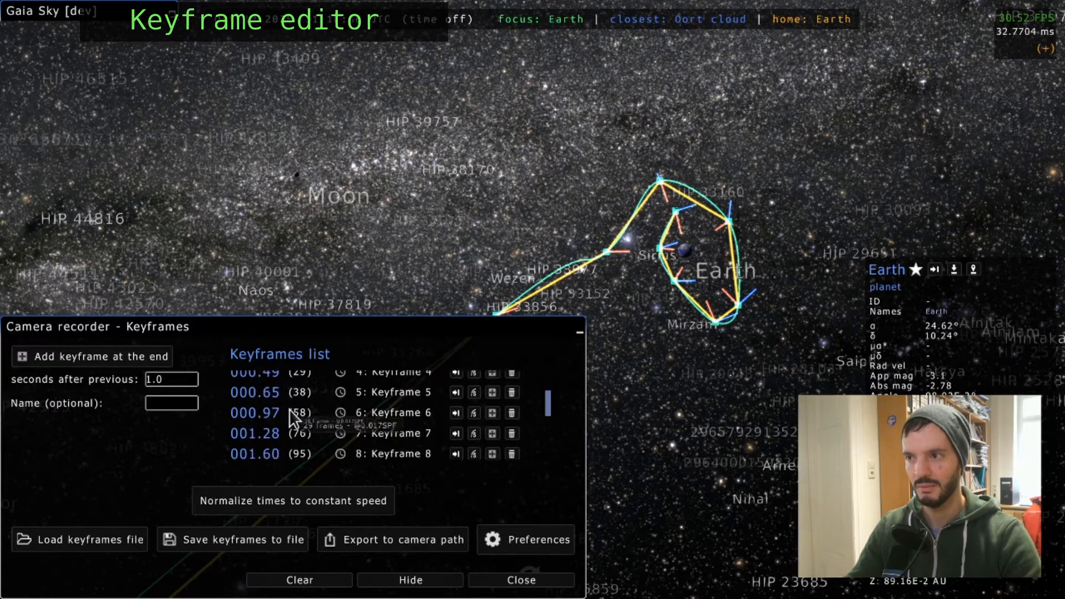
{"action": "scroll", "coordinate": [288, 427], "scroll_direction": "down", "scroll_amount": 2}
{"action": "scroll", "coordinate": [302, 438], "scroll_direction": "up", "scroll_amount": 11}
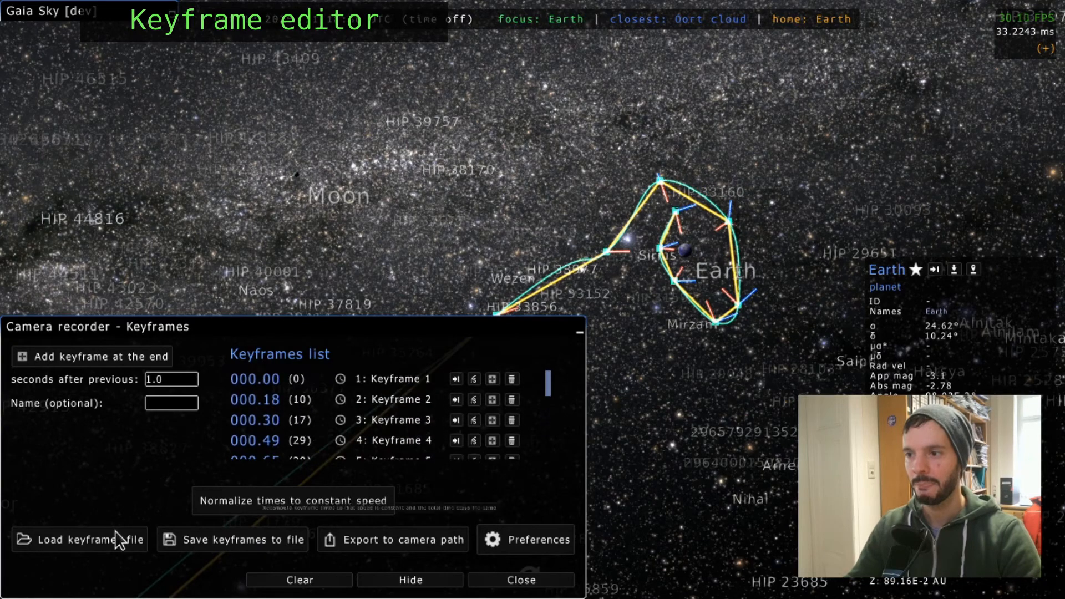
Save the normalized keyframes to a file named second.gkf.
{"action": "left_click", "coordinate": [189, 539]}
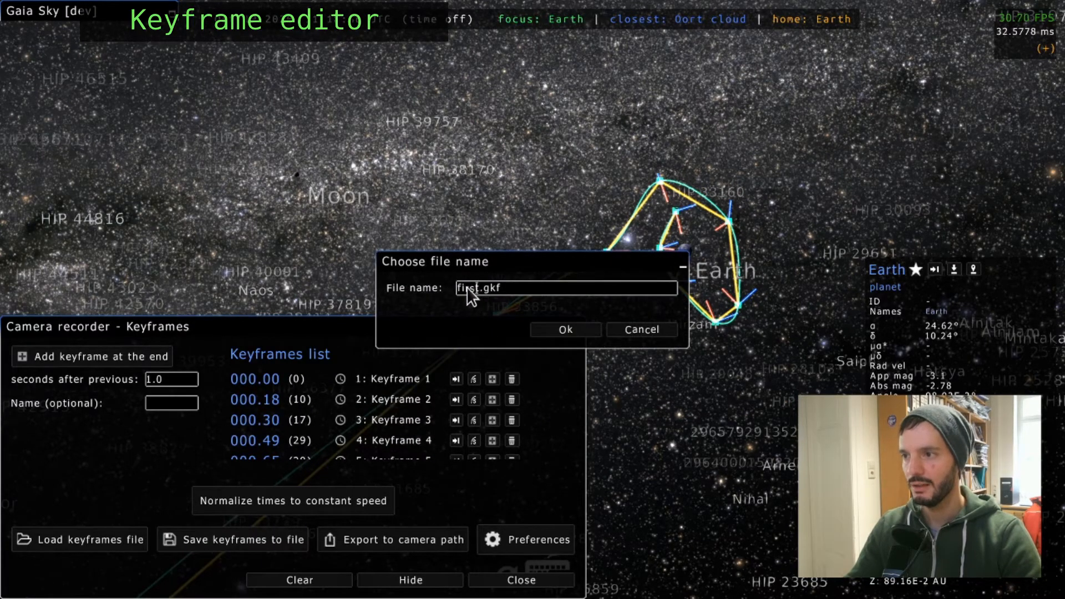
{"action": "key", "text": "Delete"}
{"action": "key", "text": "Delete"}
{"action": "type", "text": "second"}
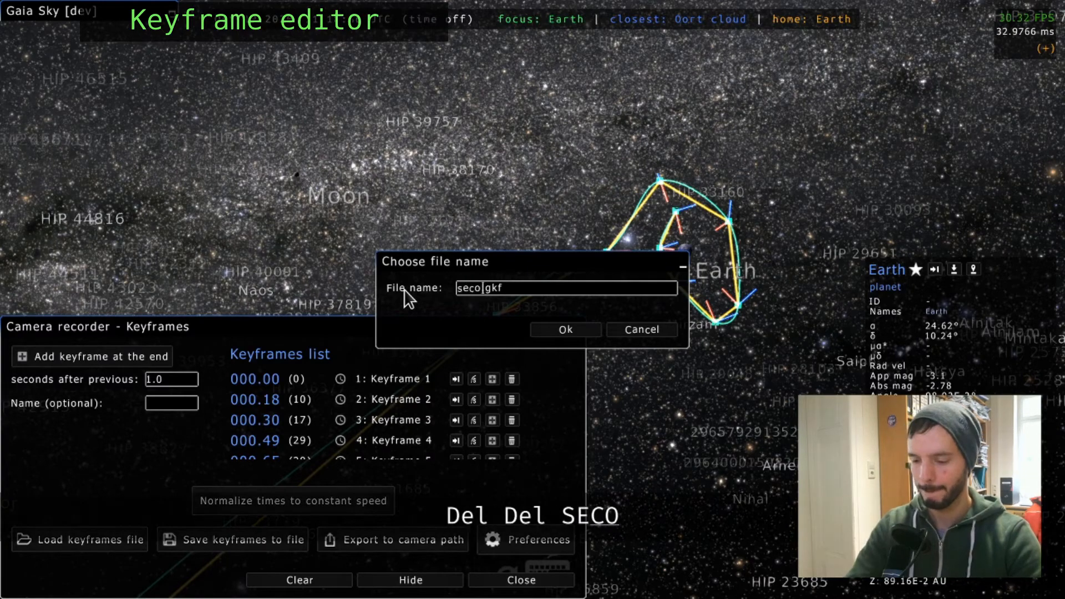
{"action": "left_click", "coordinate": [588, 331]}
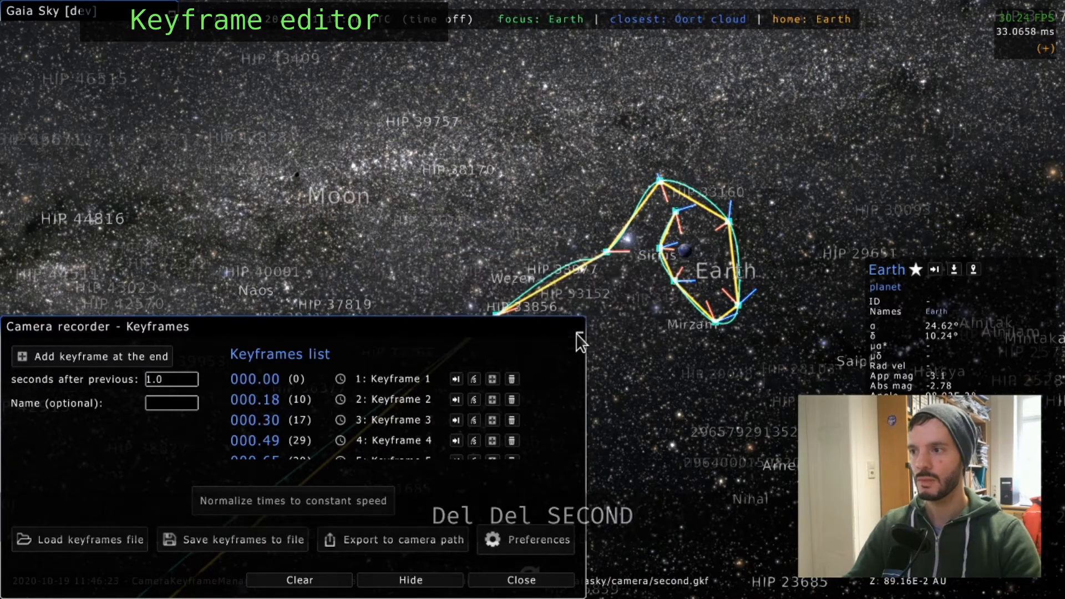
Export the normalized keyframes to a camera path file named second.gsc.
{"action": "left_click", "coordinate": [383, 541]}
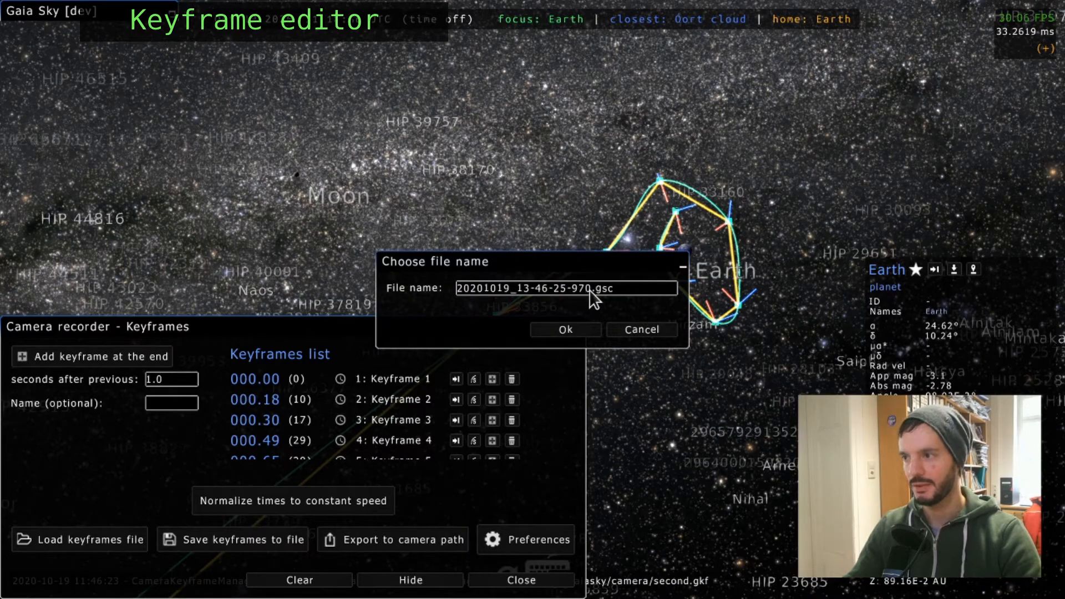
{"action": "left_click_drag", "start_coordinate": [589, 290], "coordinate": [374, 284]}
{"action": "type", "text": "se"}
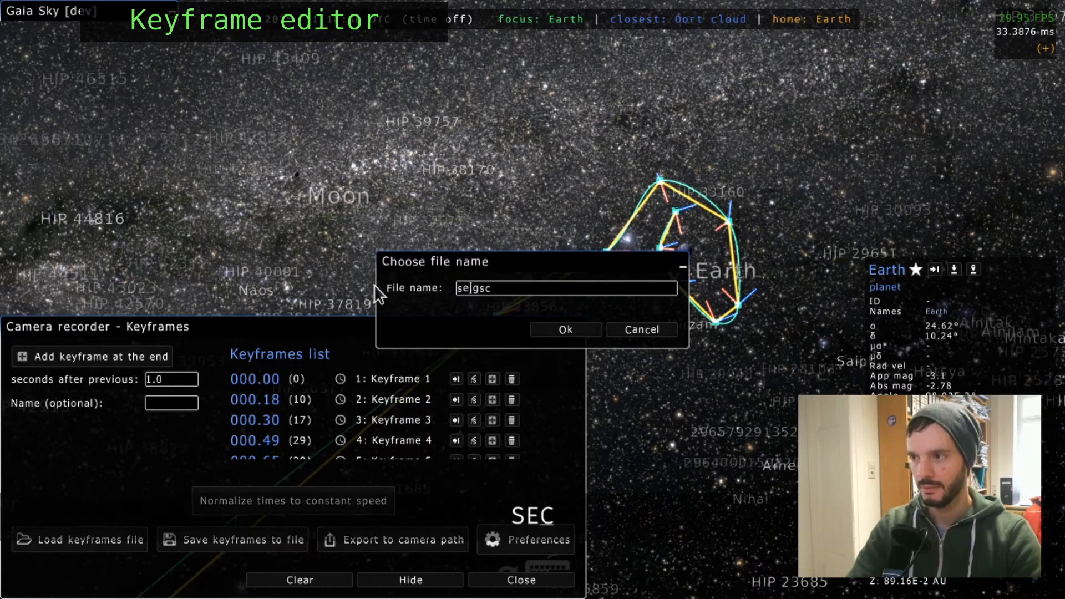
{"action": "type", "text": "cond."}
{"action": "left_click", "coordinate": [566, 330]}
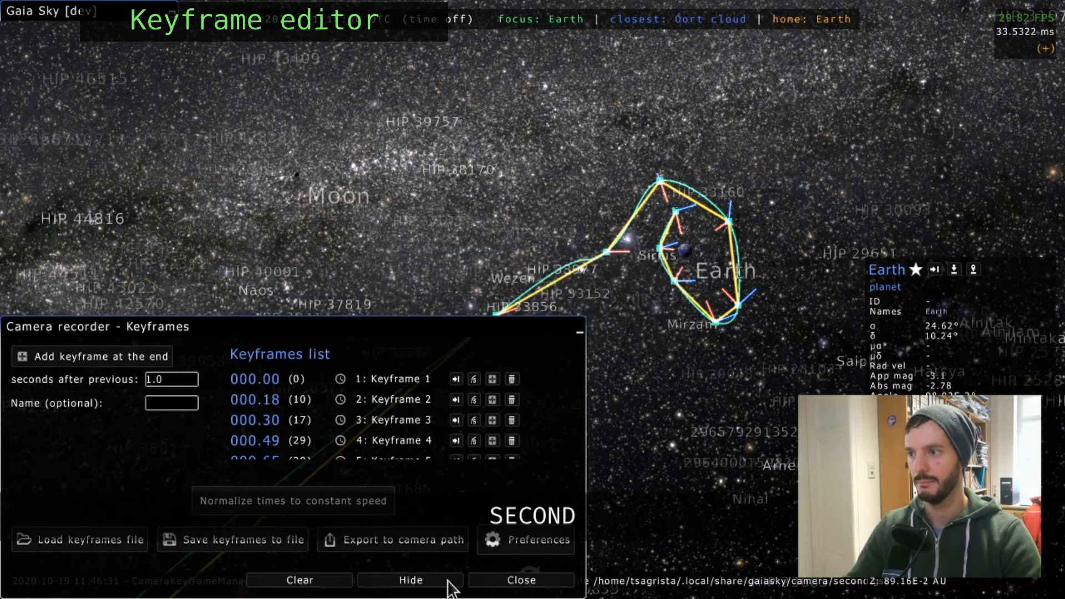
Close the keyframes window, expand the main controls and turn on the display of orbits.
{"action": "left_click", "coordinate": [516, 579]}
{"action": "left_click", "coordinate": [115, 17]}
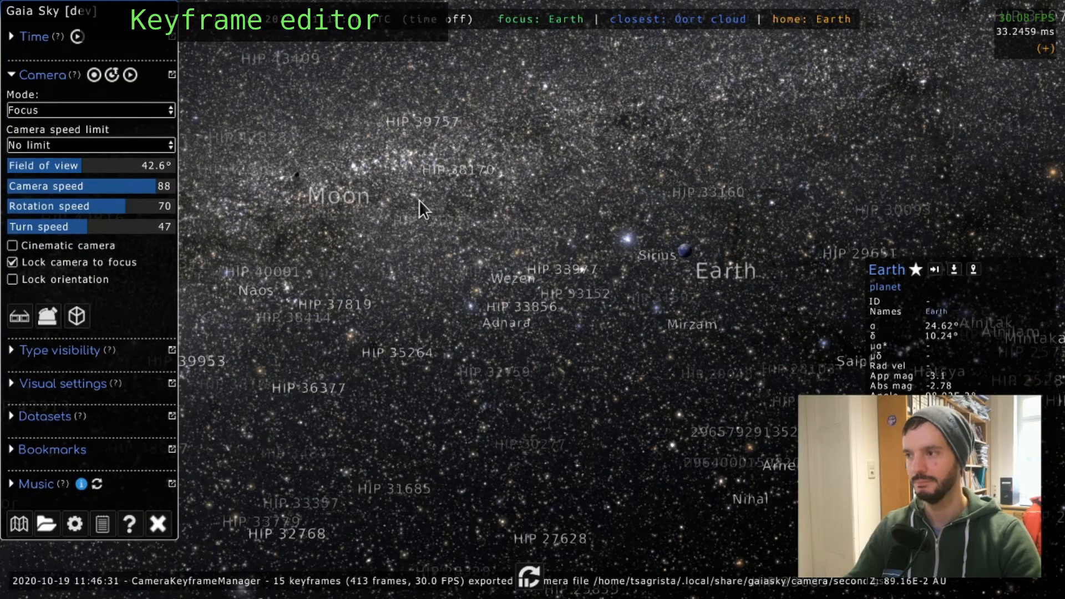
{"action": "key", "text": "shift+o"}
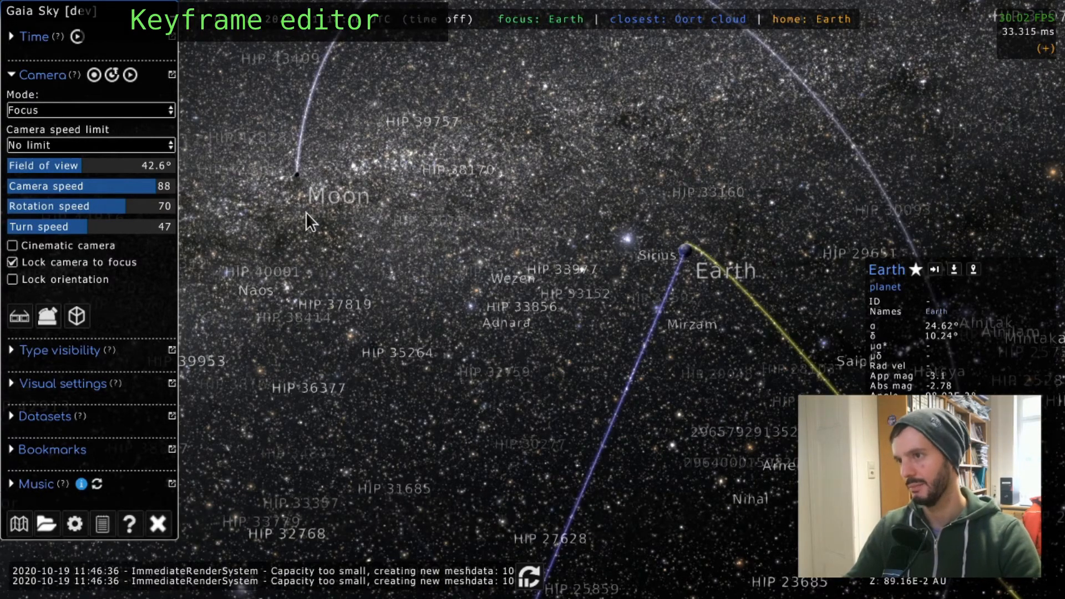
Play back the camera path file first.gsc.
{"action": "left_click", "coordinate": [129, 77]}
{"action": "left_click", "coordinate": [299, 176]}
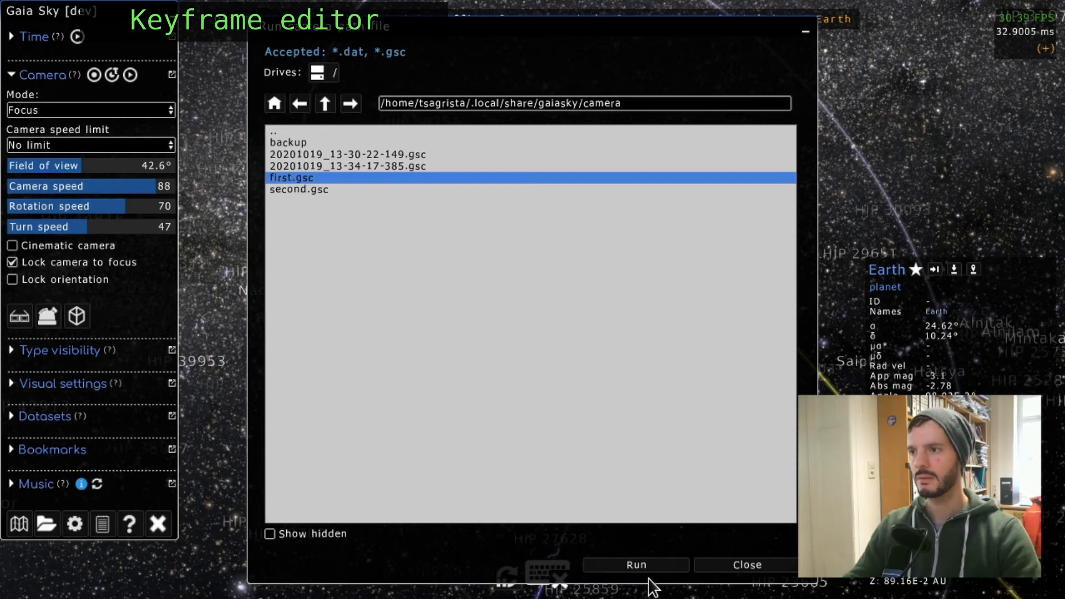
{"action": "left_click", "coordinate": [637, 565]}
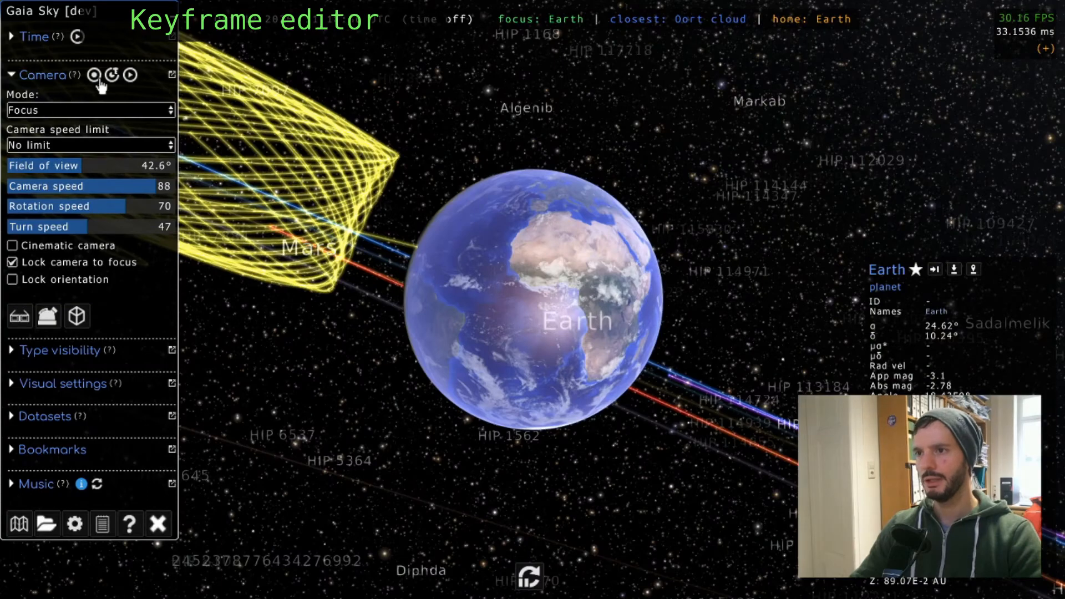
Play back the constant-speed camera path file second.gsc.
{"action": "left_click", "coordinate": [130, 77]}
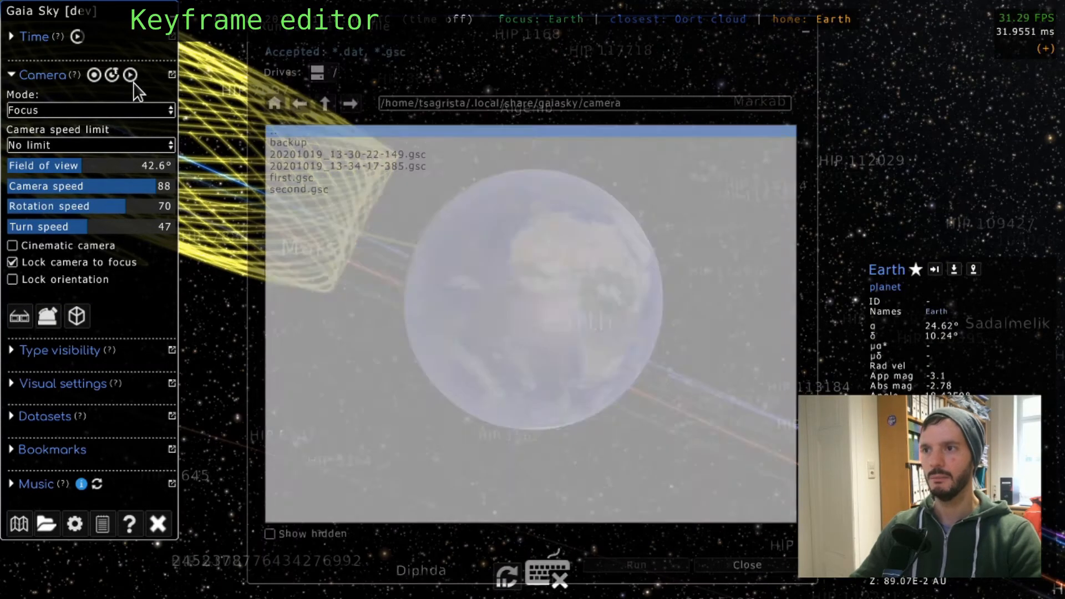
{"action": "left_click", "coordinate": [304, 192]}
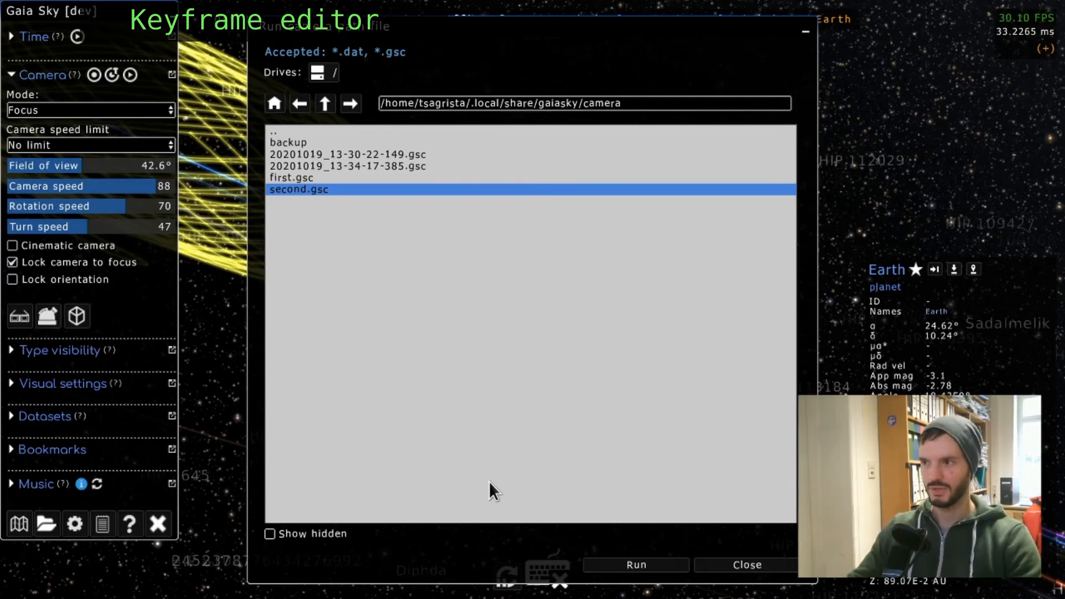
{"action": "left_click", "coordinate": [630, 566]}
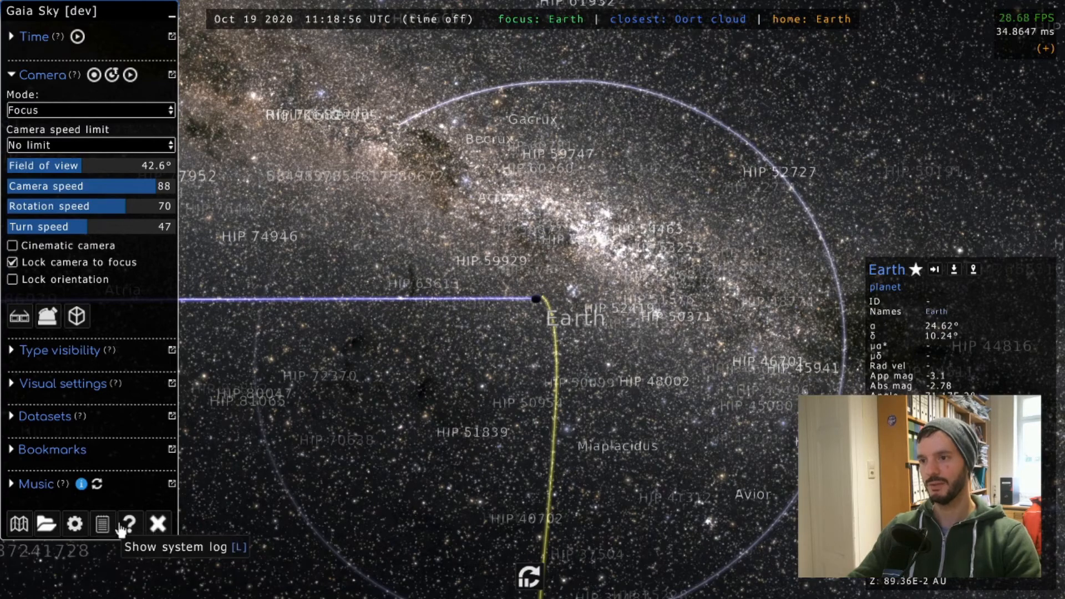
Examine the folder paths, including camera paths, and the system details in the help window's system information, and close it.
{"action": "key", "text": "p"}
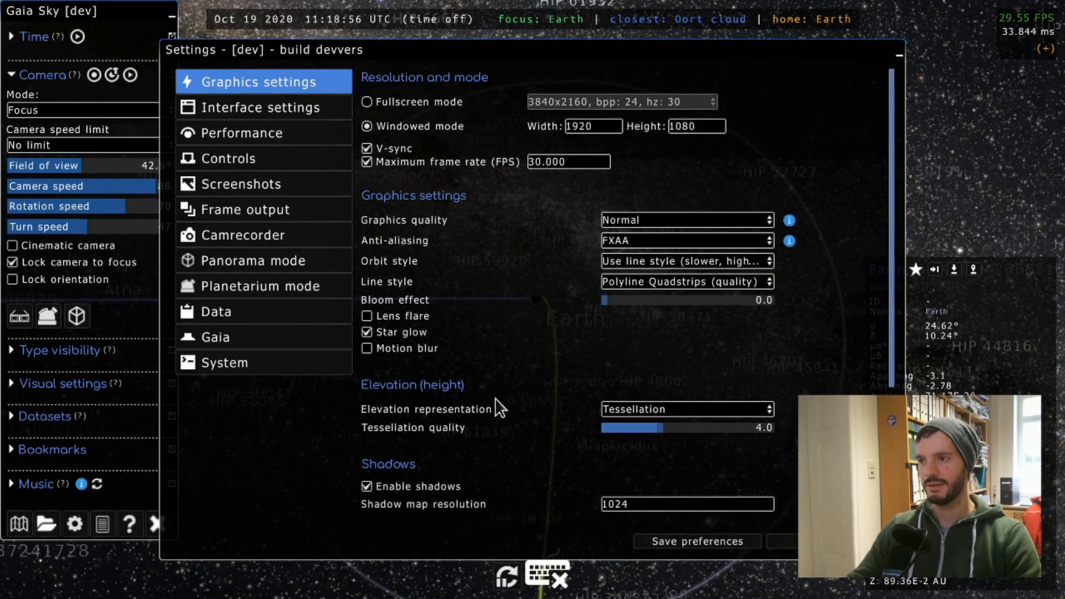
{"action": "key", "text": "Escape"}
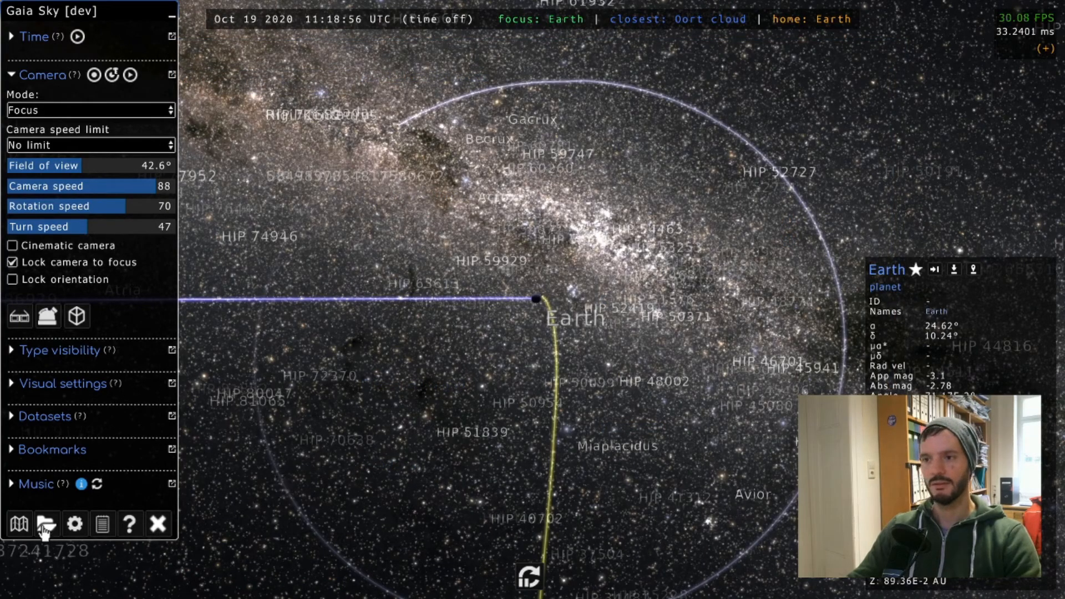
{"action": "left_click", "coordinate": [131, 524]}
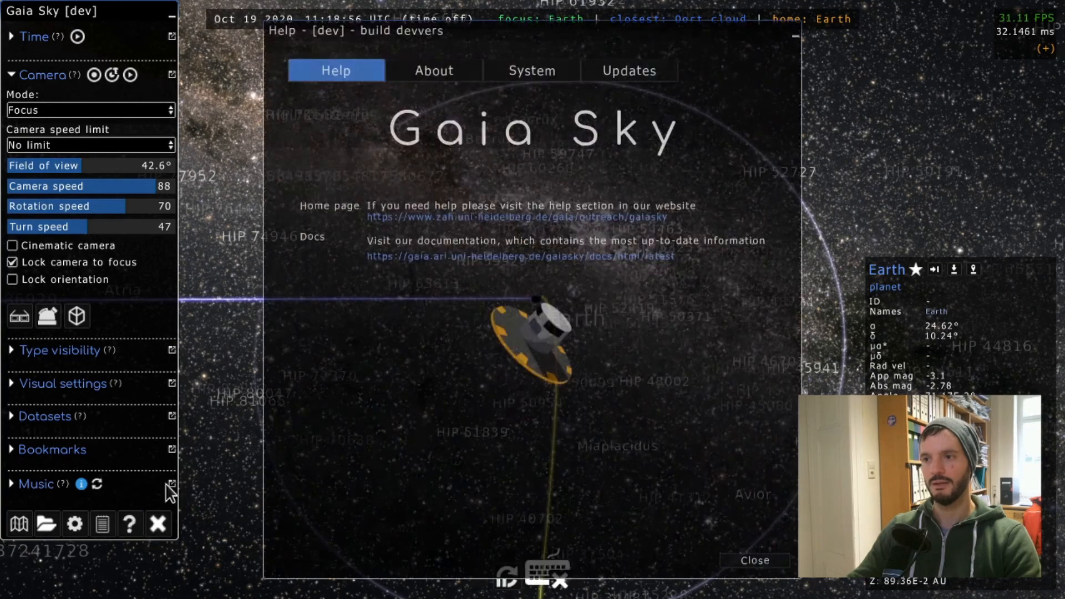
{"action": "left_click", "coordinate": [428, 70]}
{"action": "left_click", "coordinate": [509, 68]}
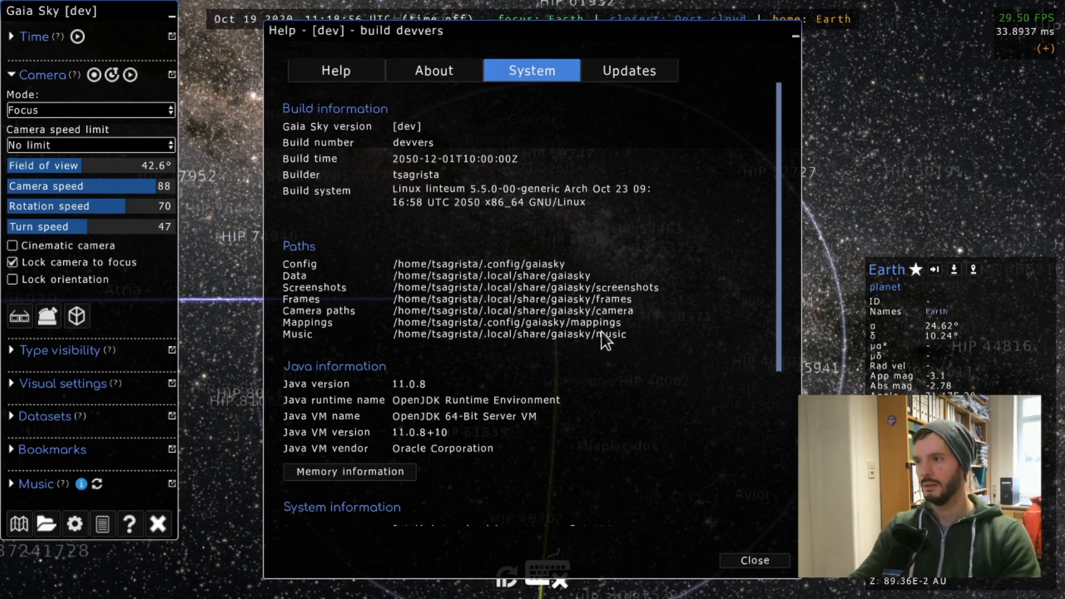
{"action": "scroll", "coordinate": [604, 355], "scroll_direction": "down", "scroll_amount": 5}
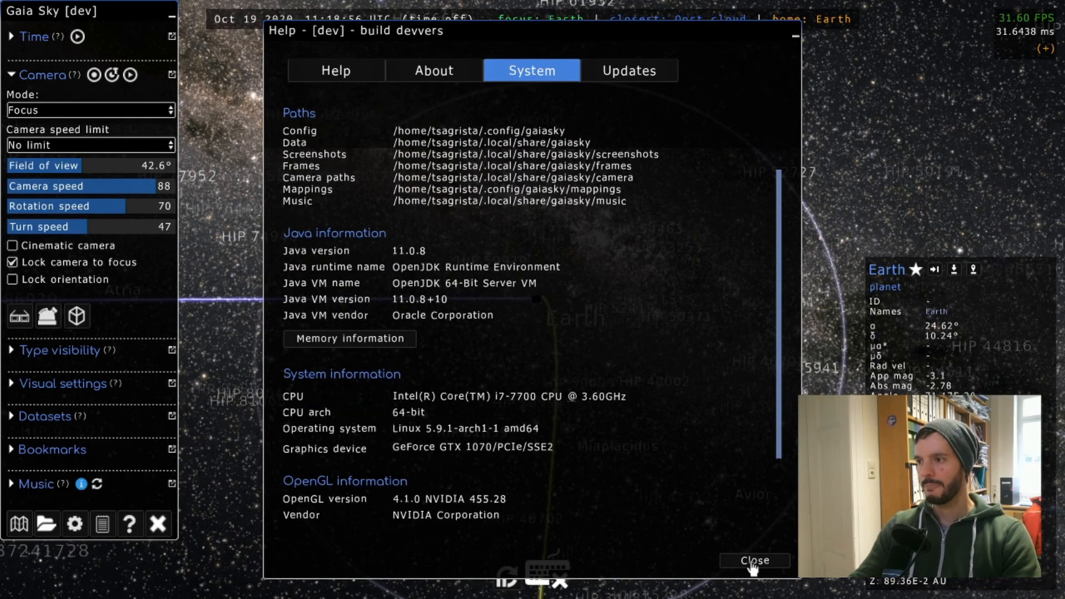
{"action": "left_click", "coordinate": [754, 561]}
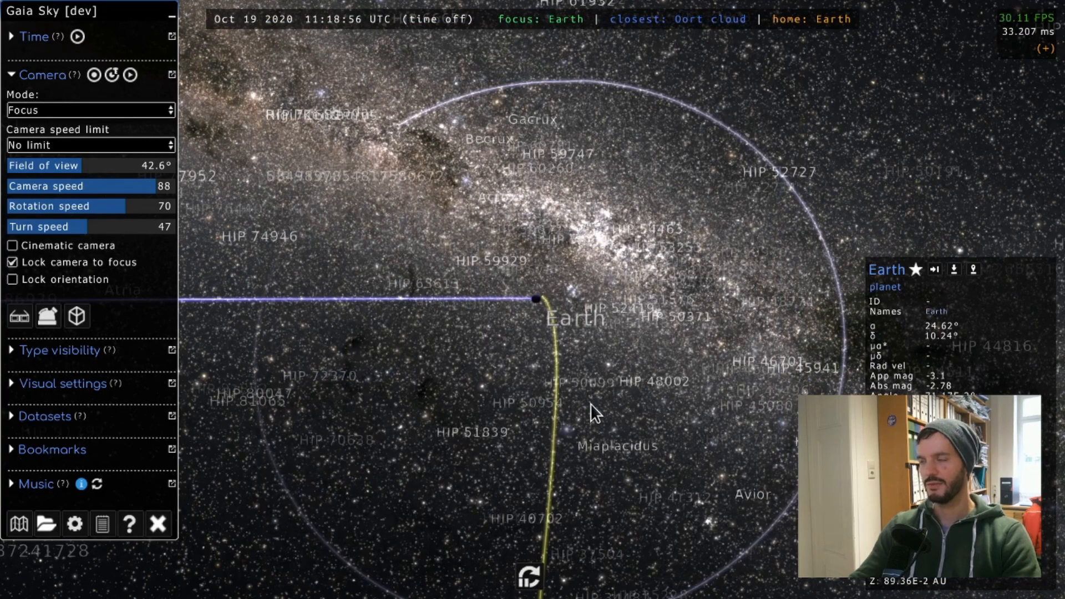